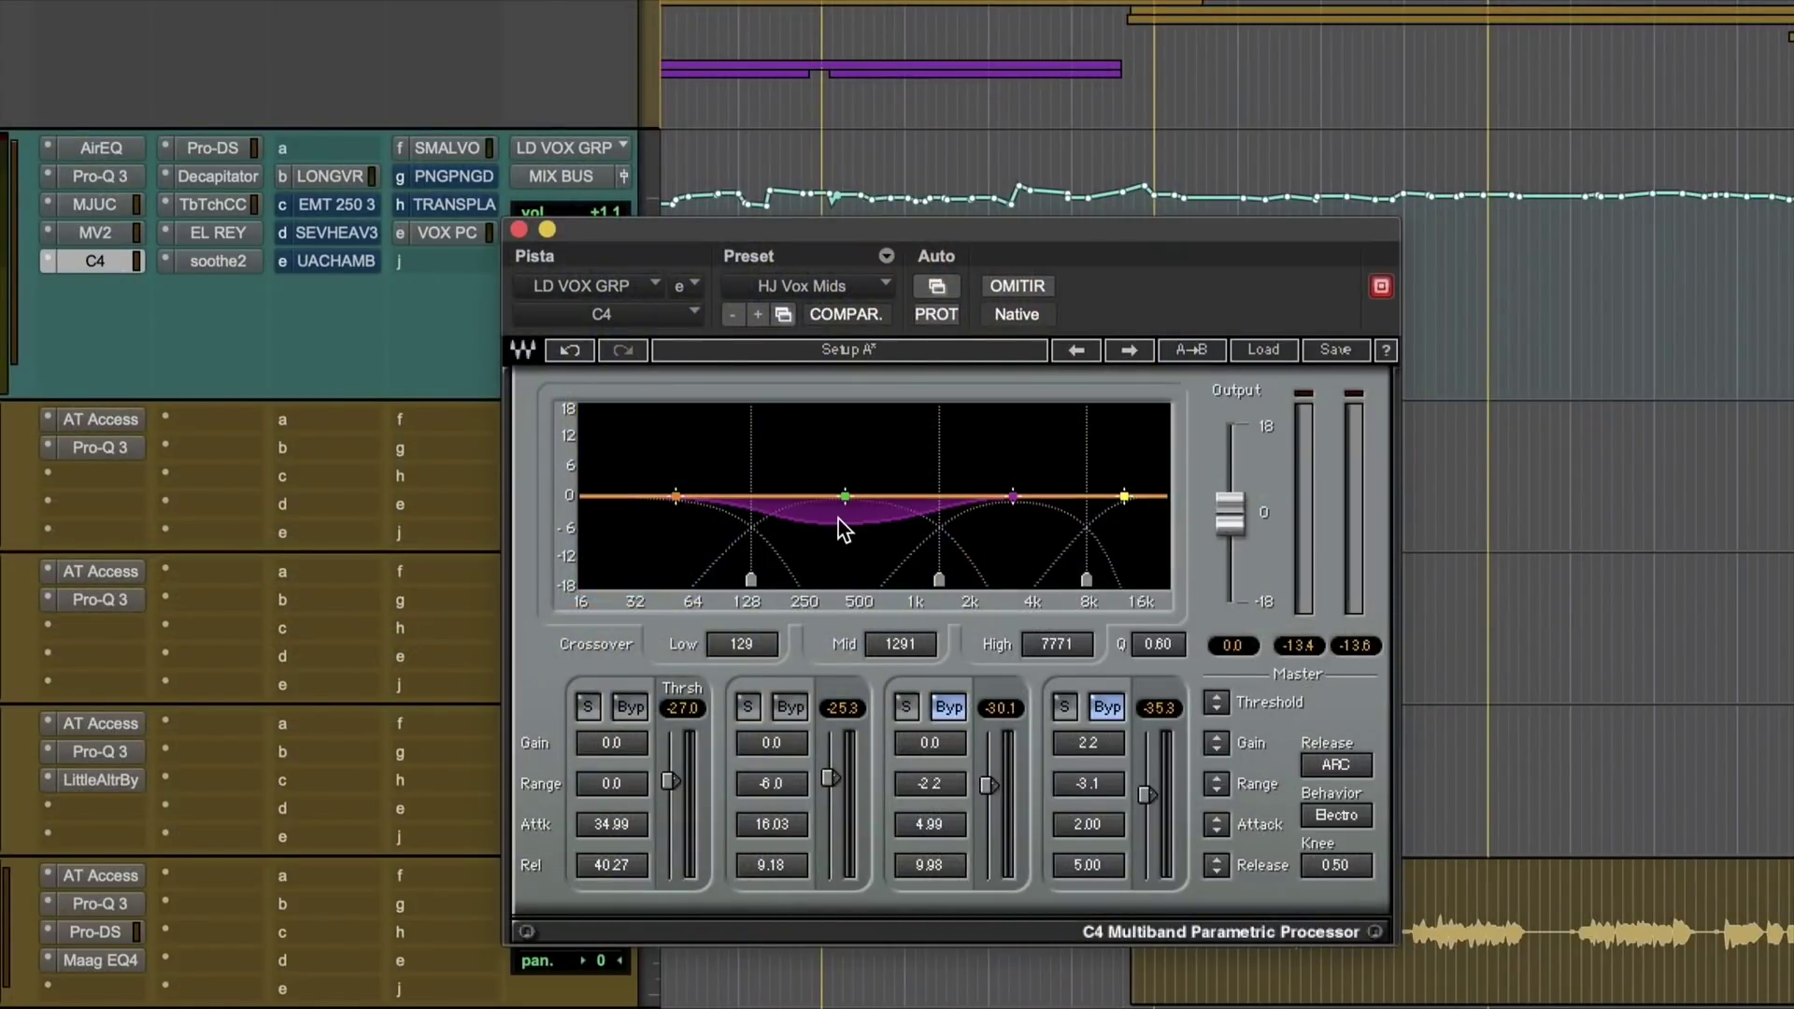
Solo the second band of the C4 on LD VOX GRP during playback, unsolo it, and close the plug-in.
left_click(747, 707)
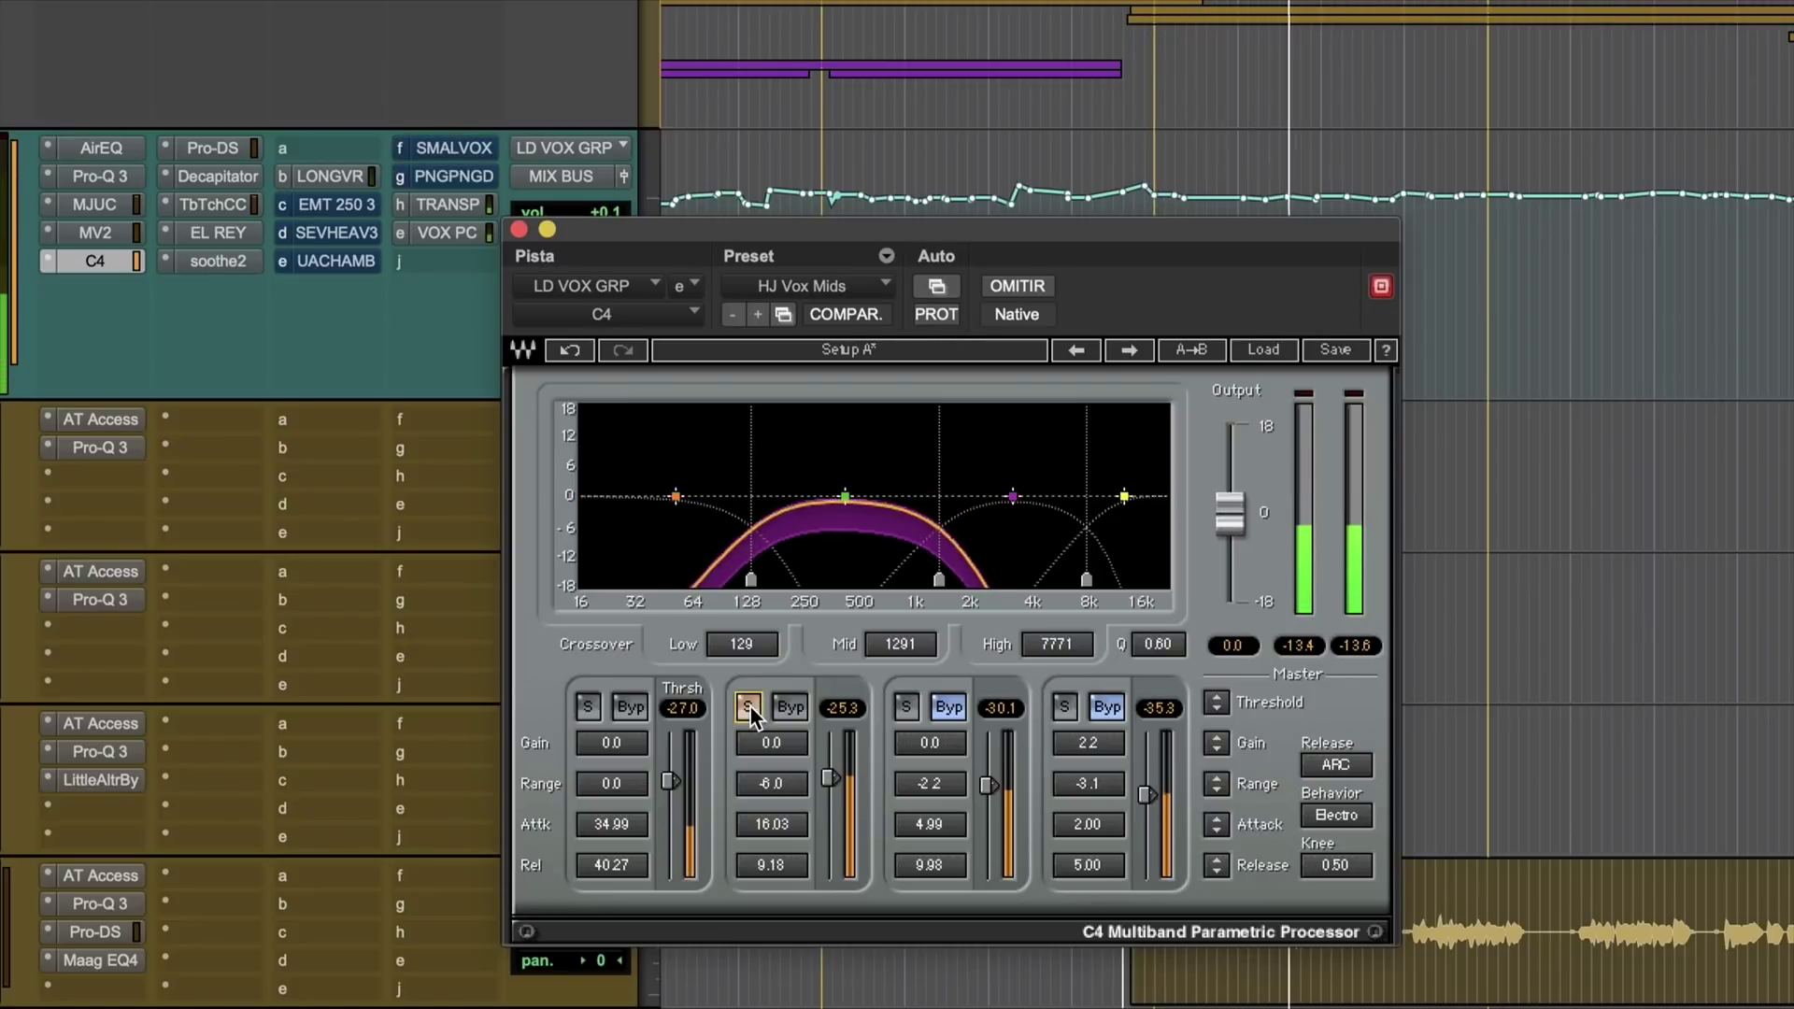
left_click(749, 707)
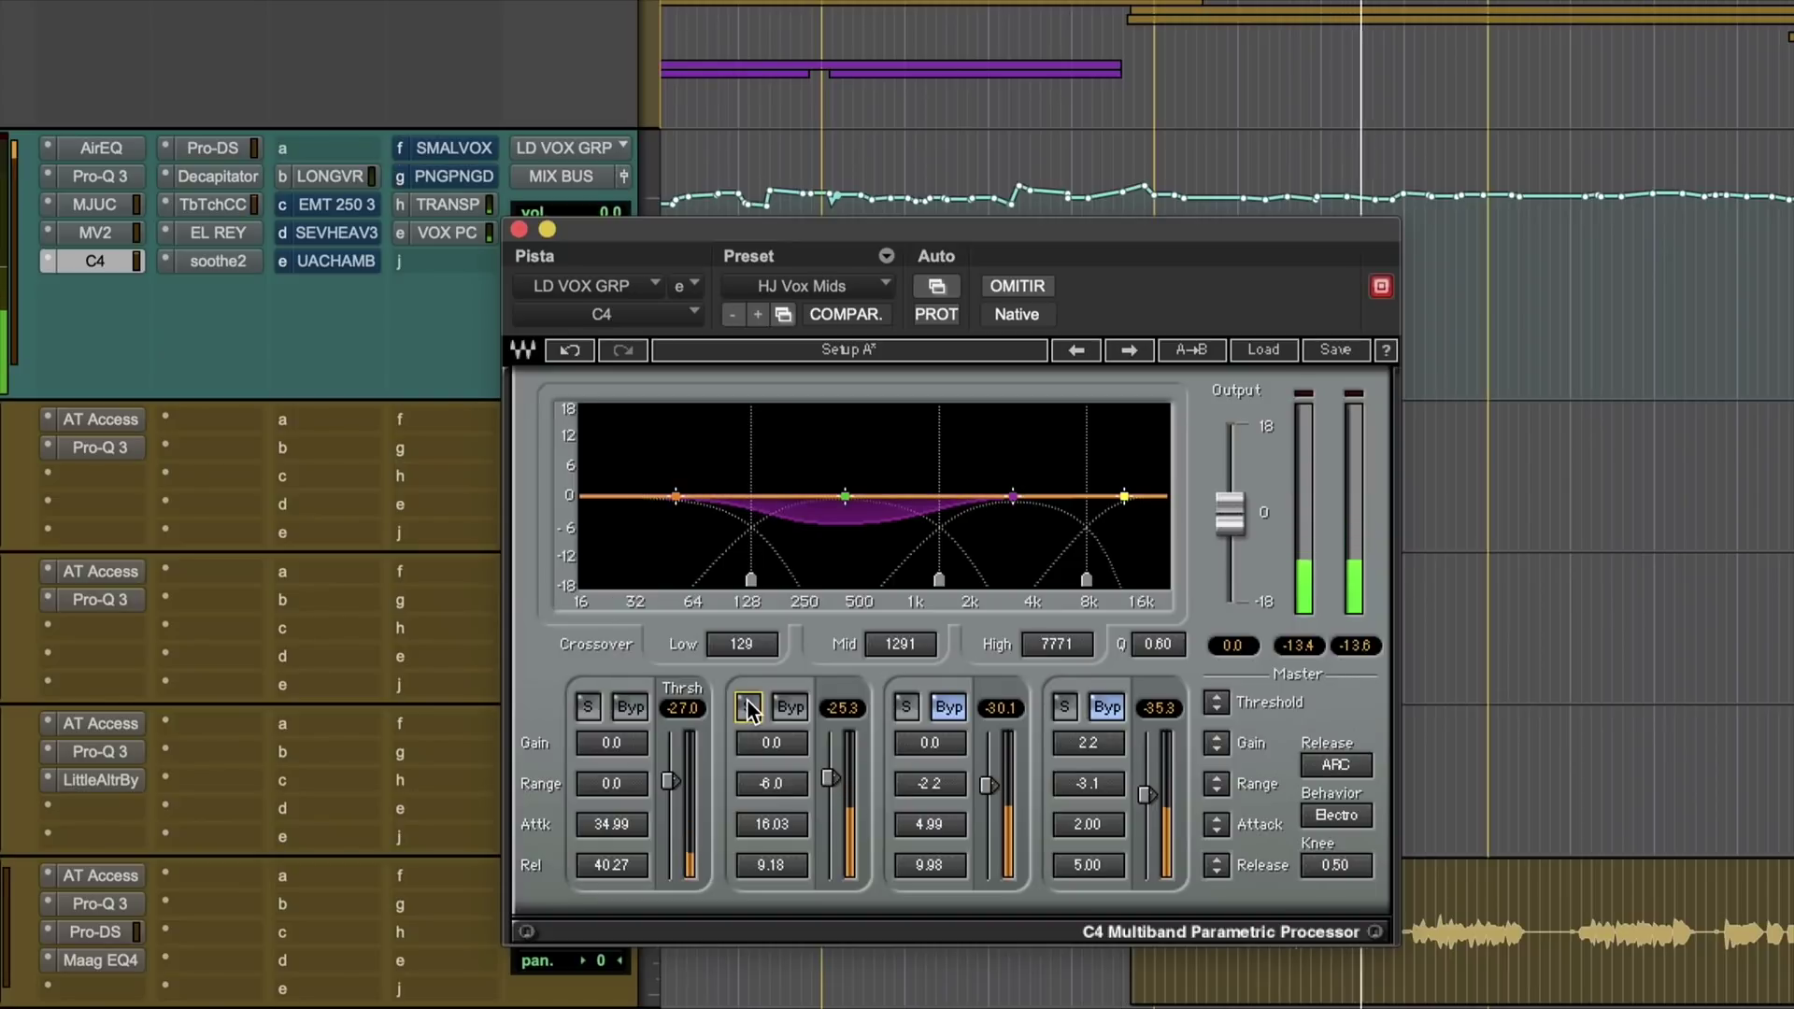
left_click(519, 232)
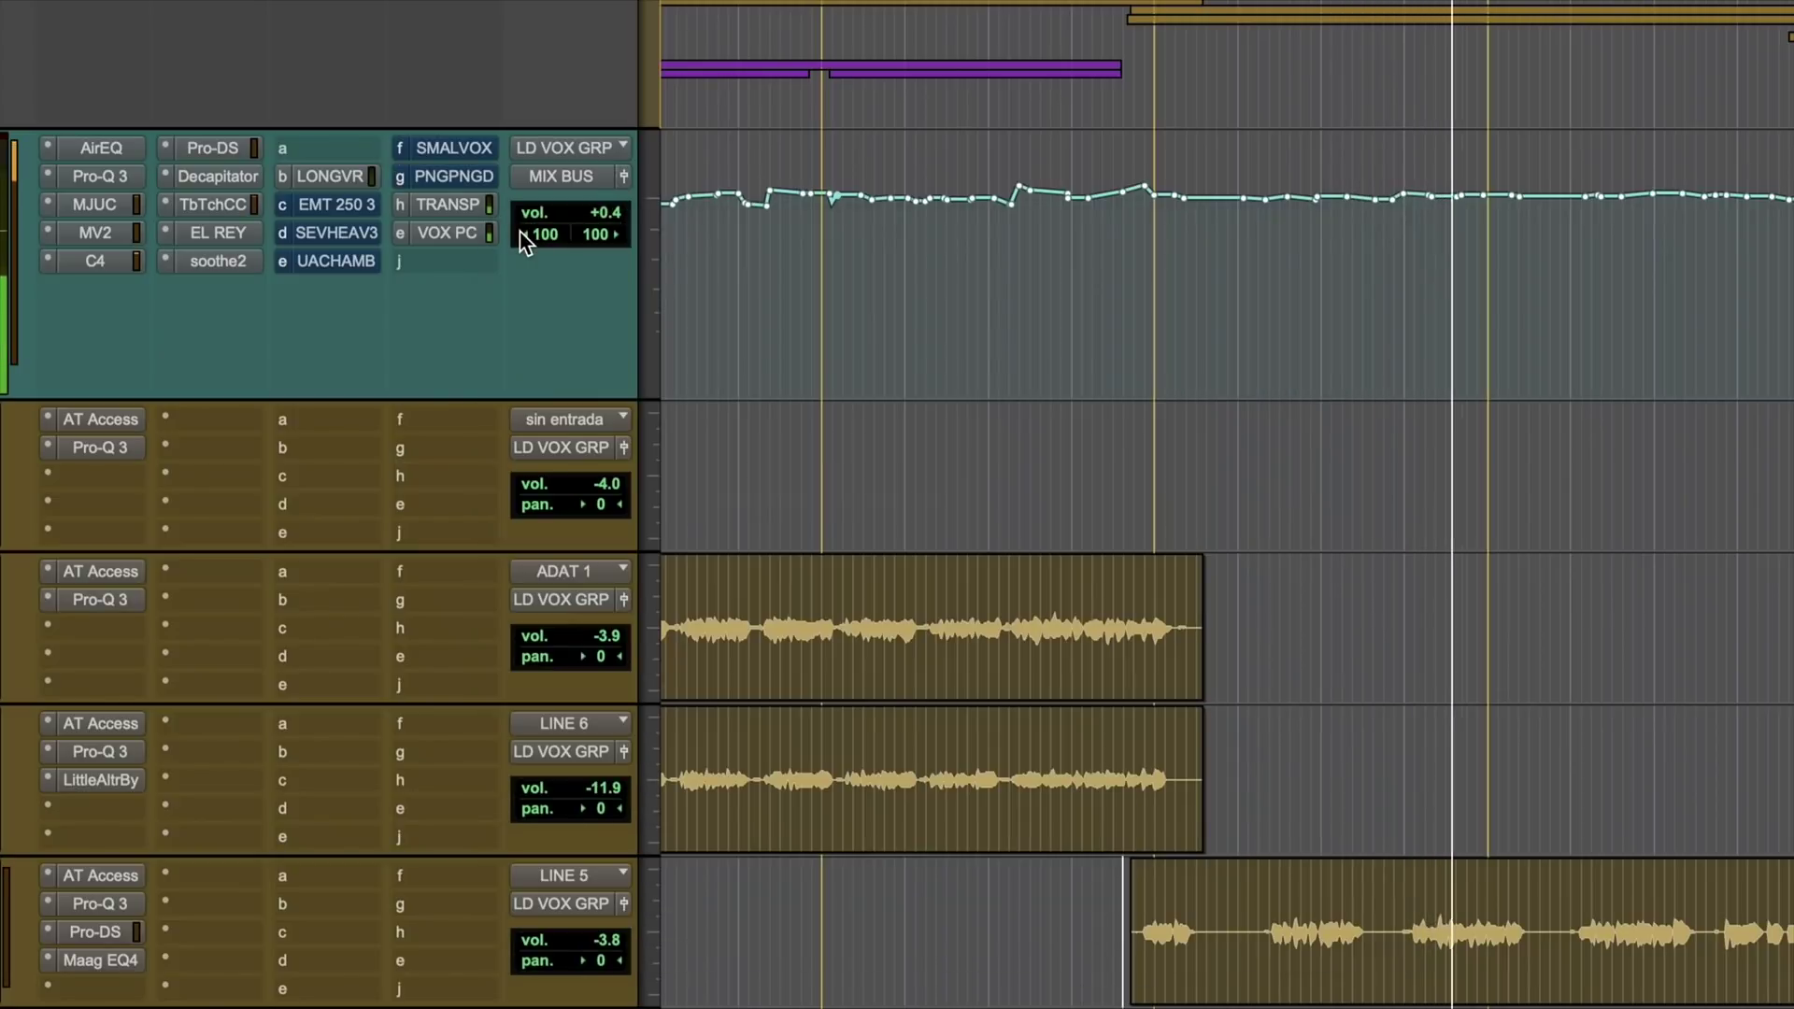
Open the Pro-DS de-esser on LD VOX GRP, examine its settings and level display during playback, and close it.
left_click(210, 147)
left_click_drag(953, 232, 873, 126)
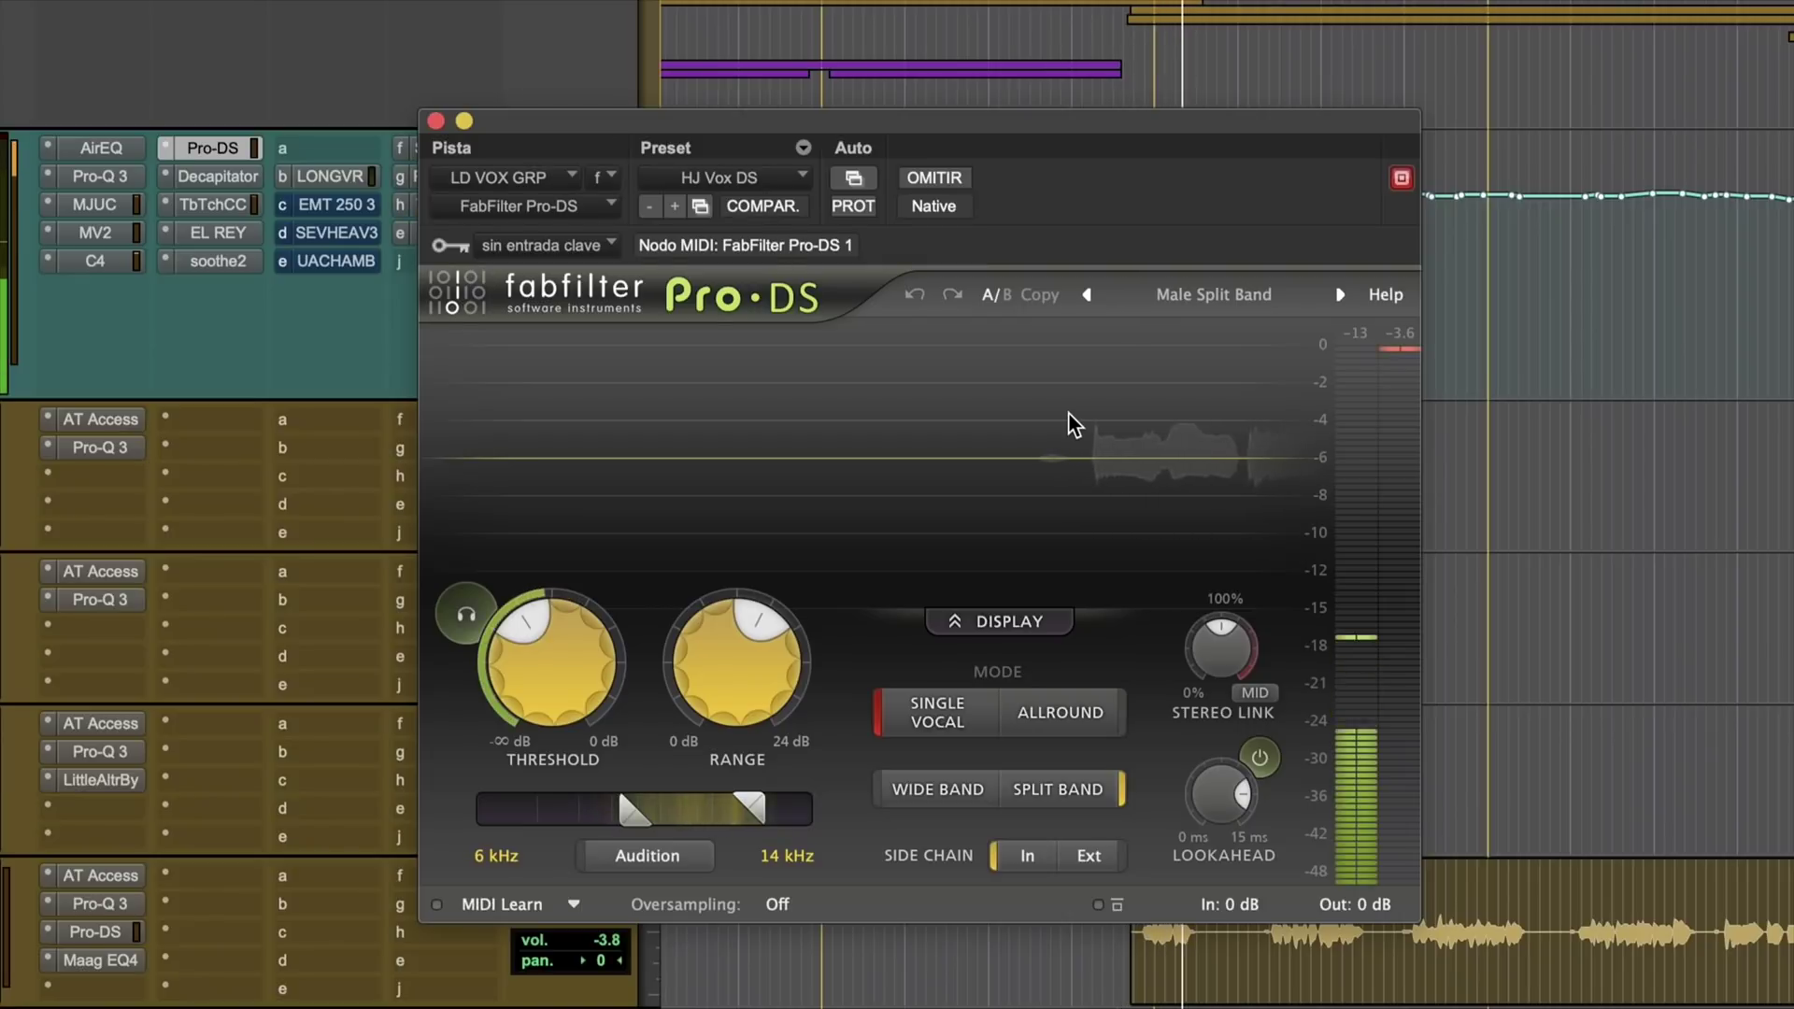
left_click(436, 122)
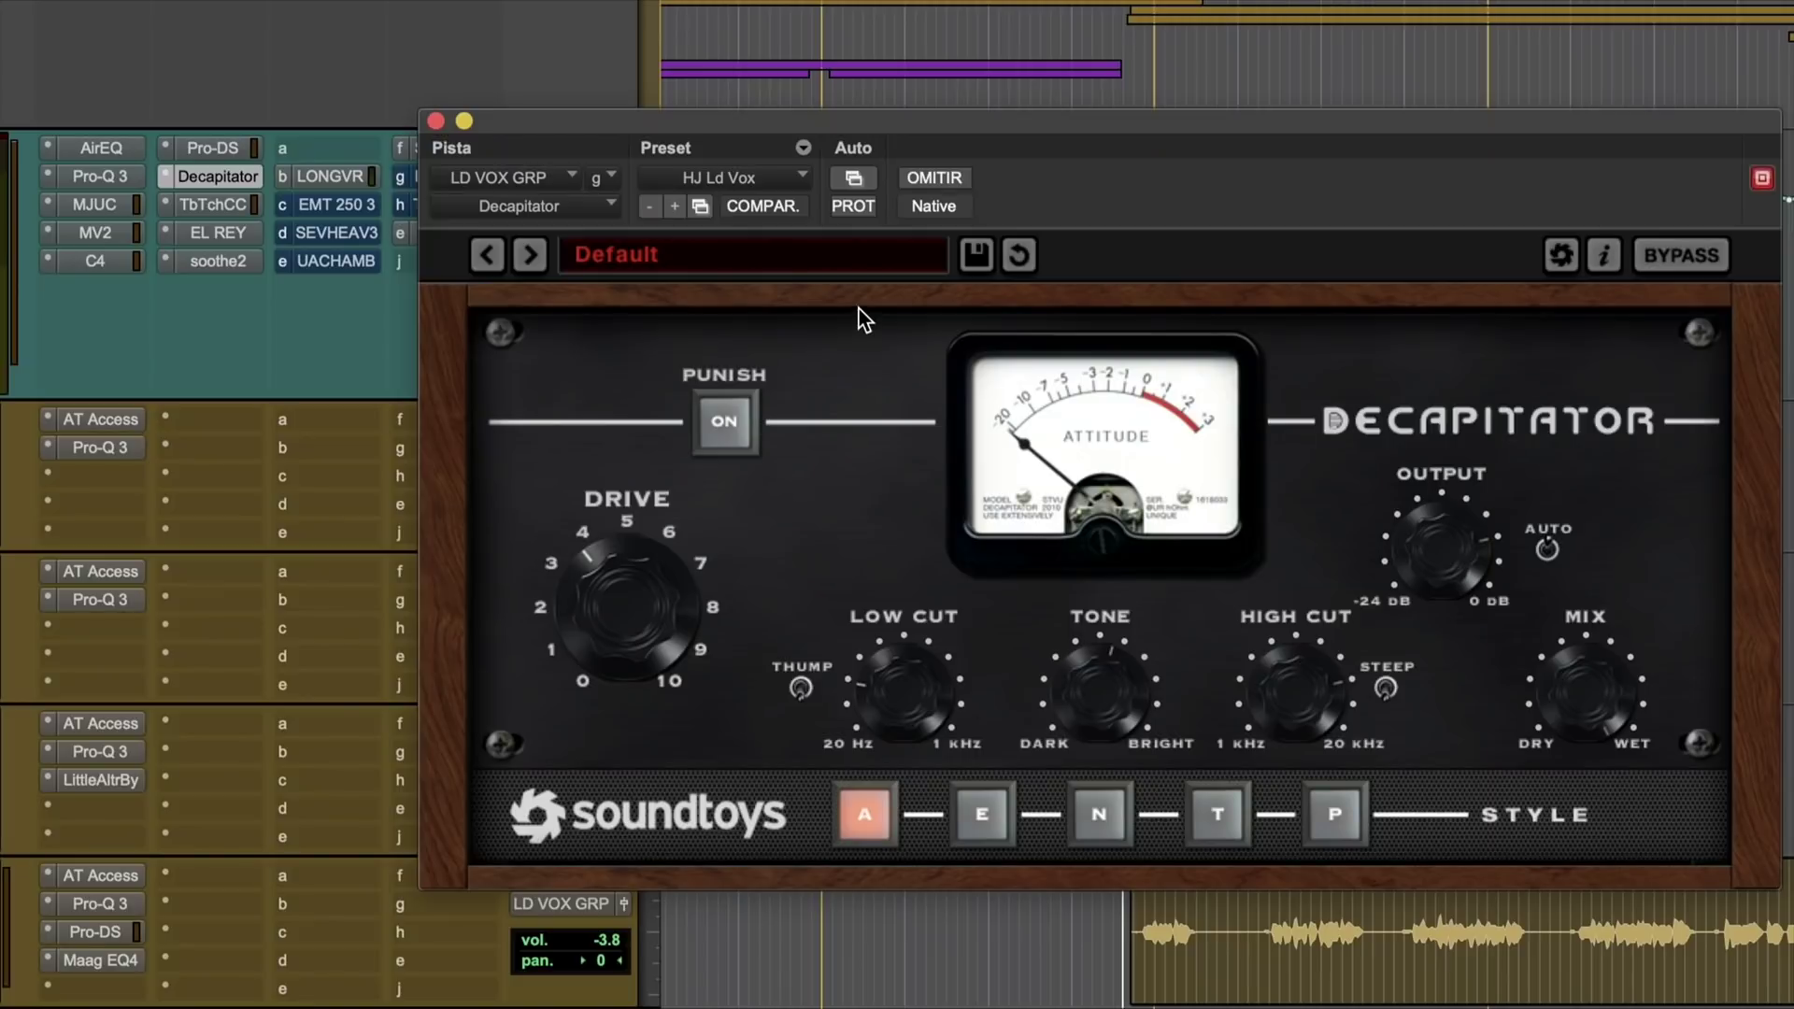
Compare the lead vocal with Decapitator bypassed and active, and close the plug-in.
left_click_drag(930, 126, 750, 185)
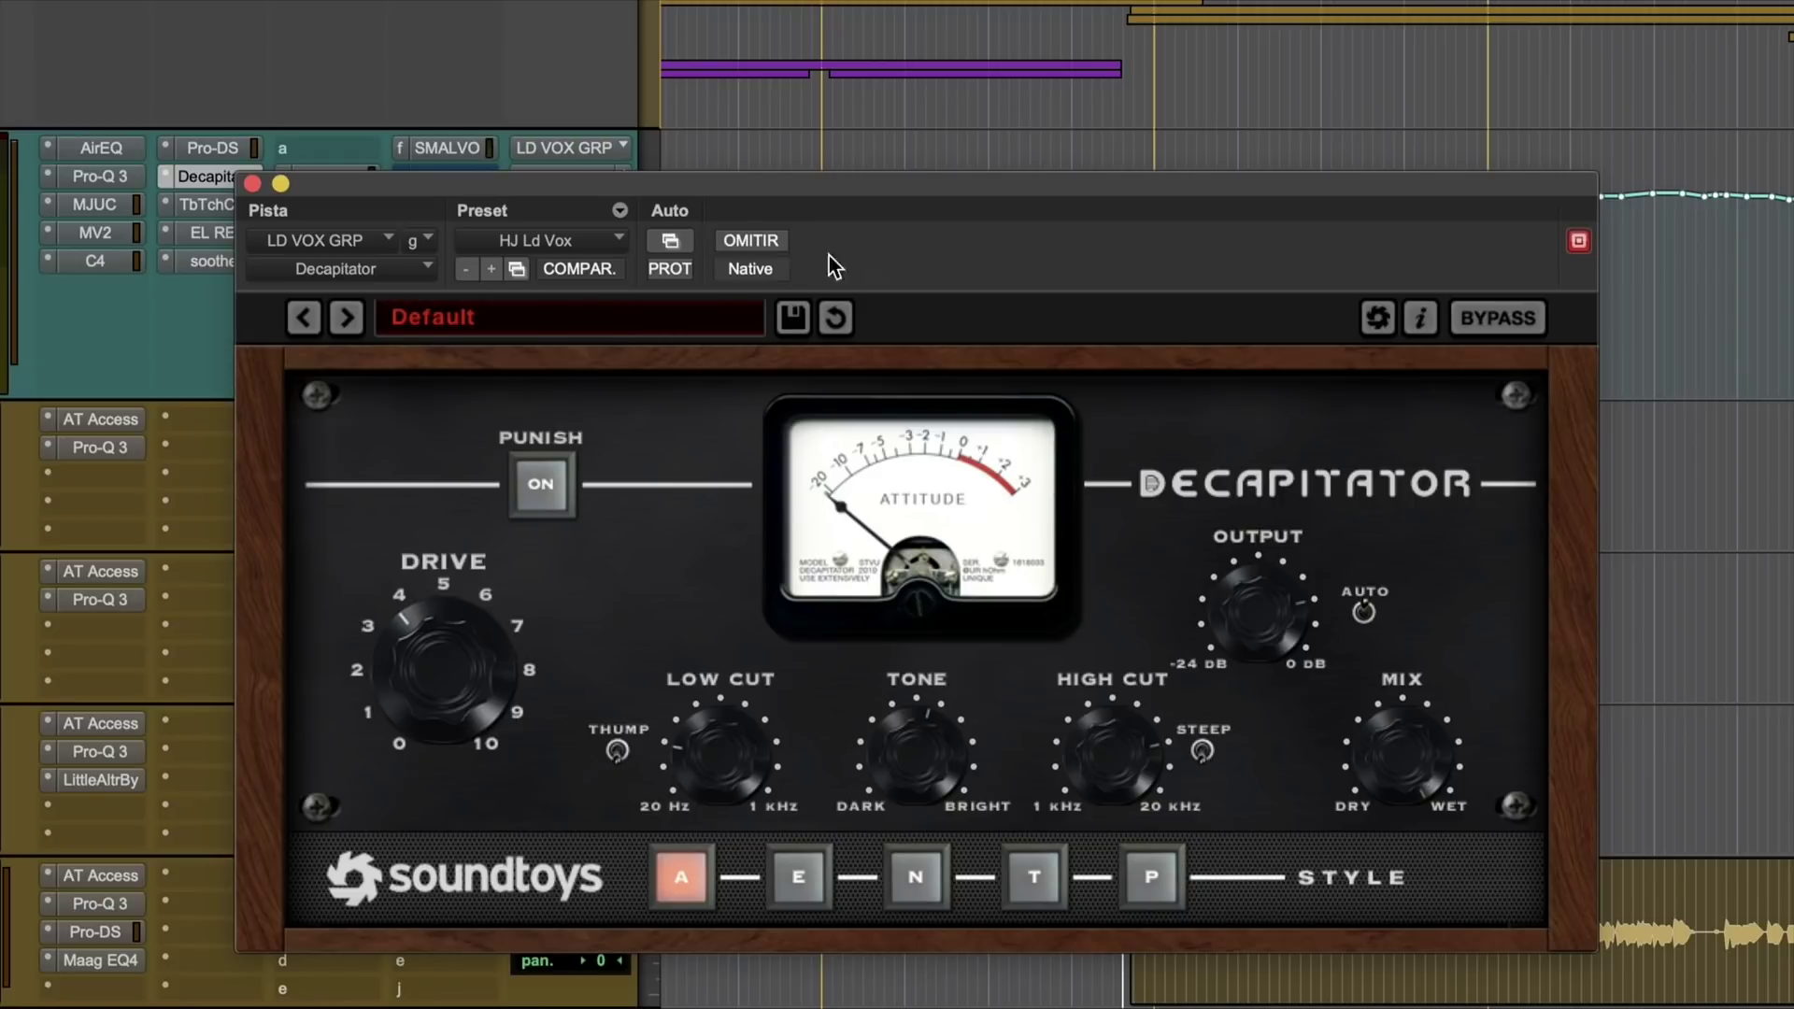
left_click(765, 241)
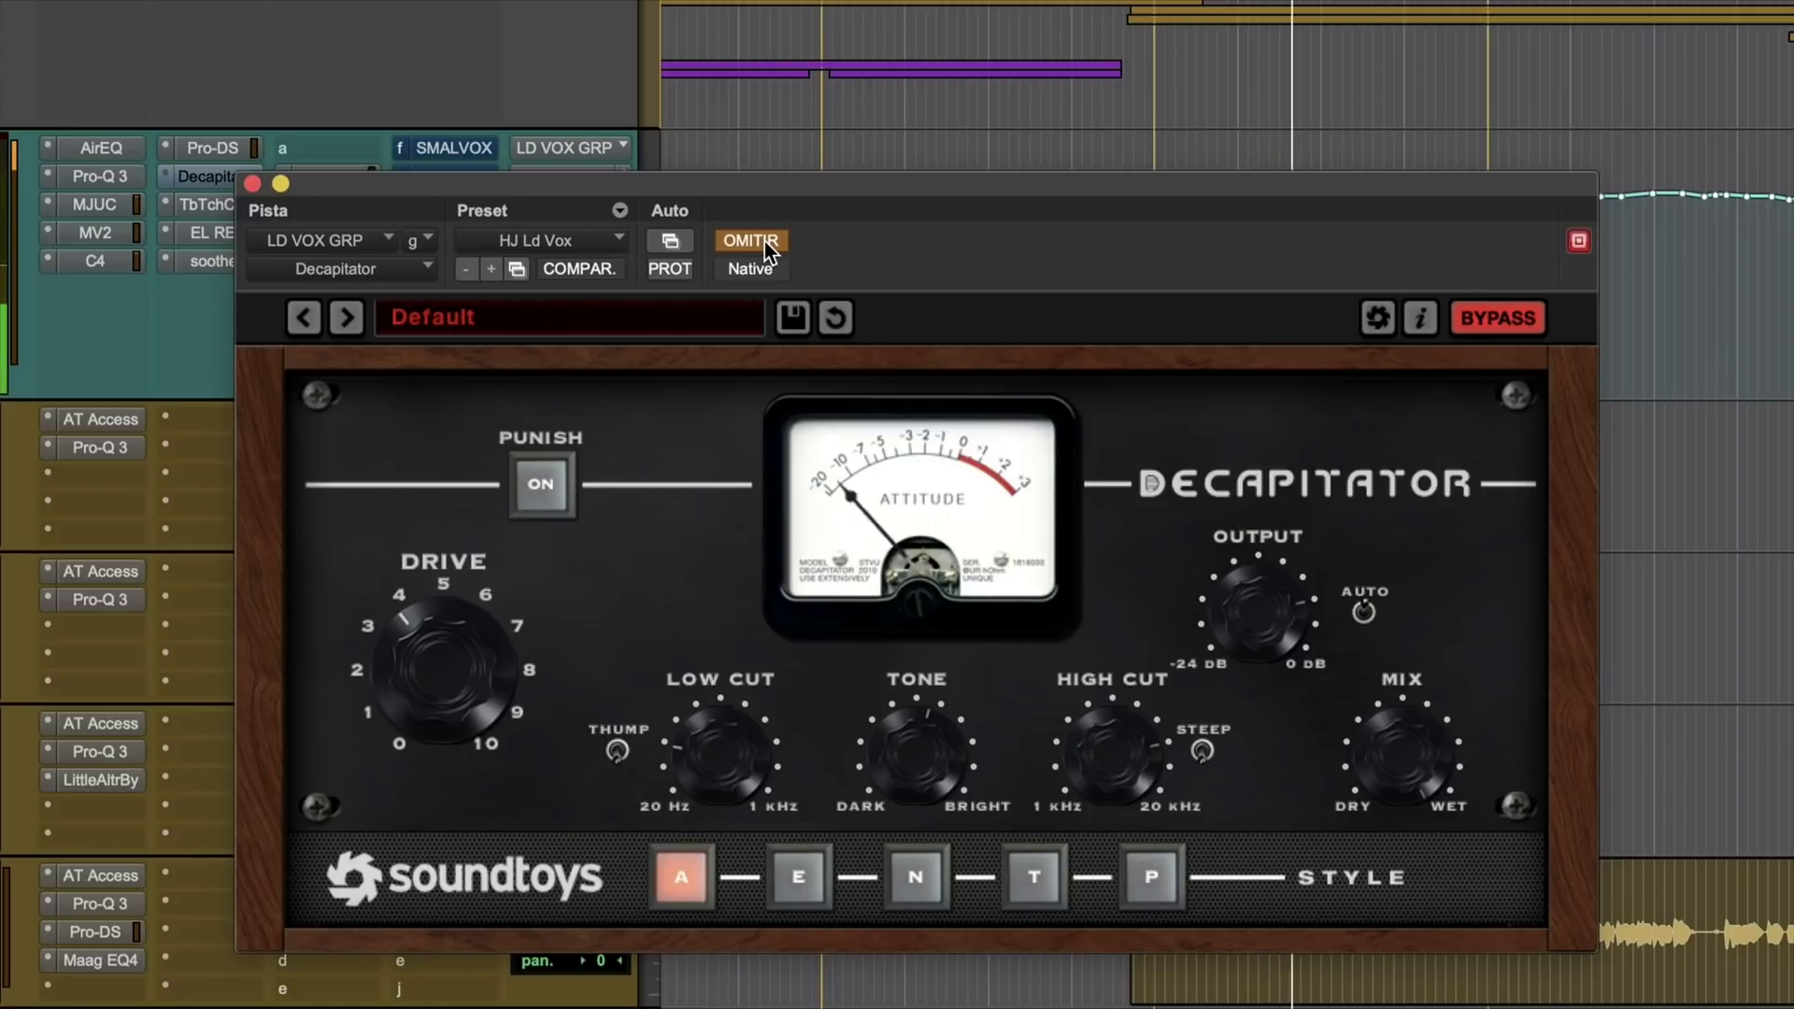
left_click(764, 241)
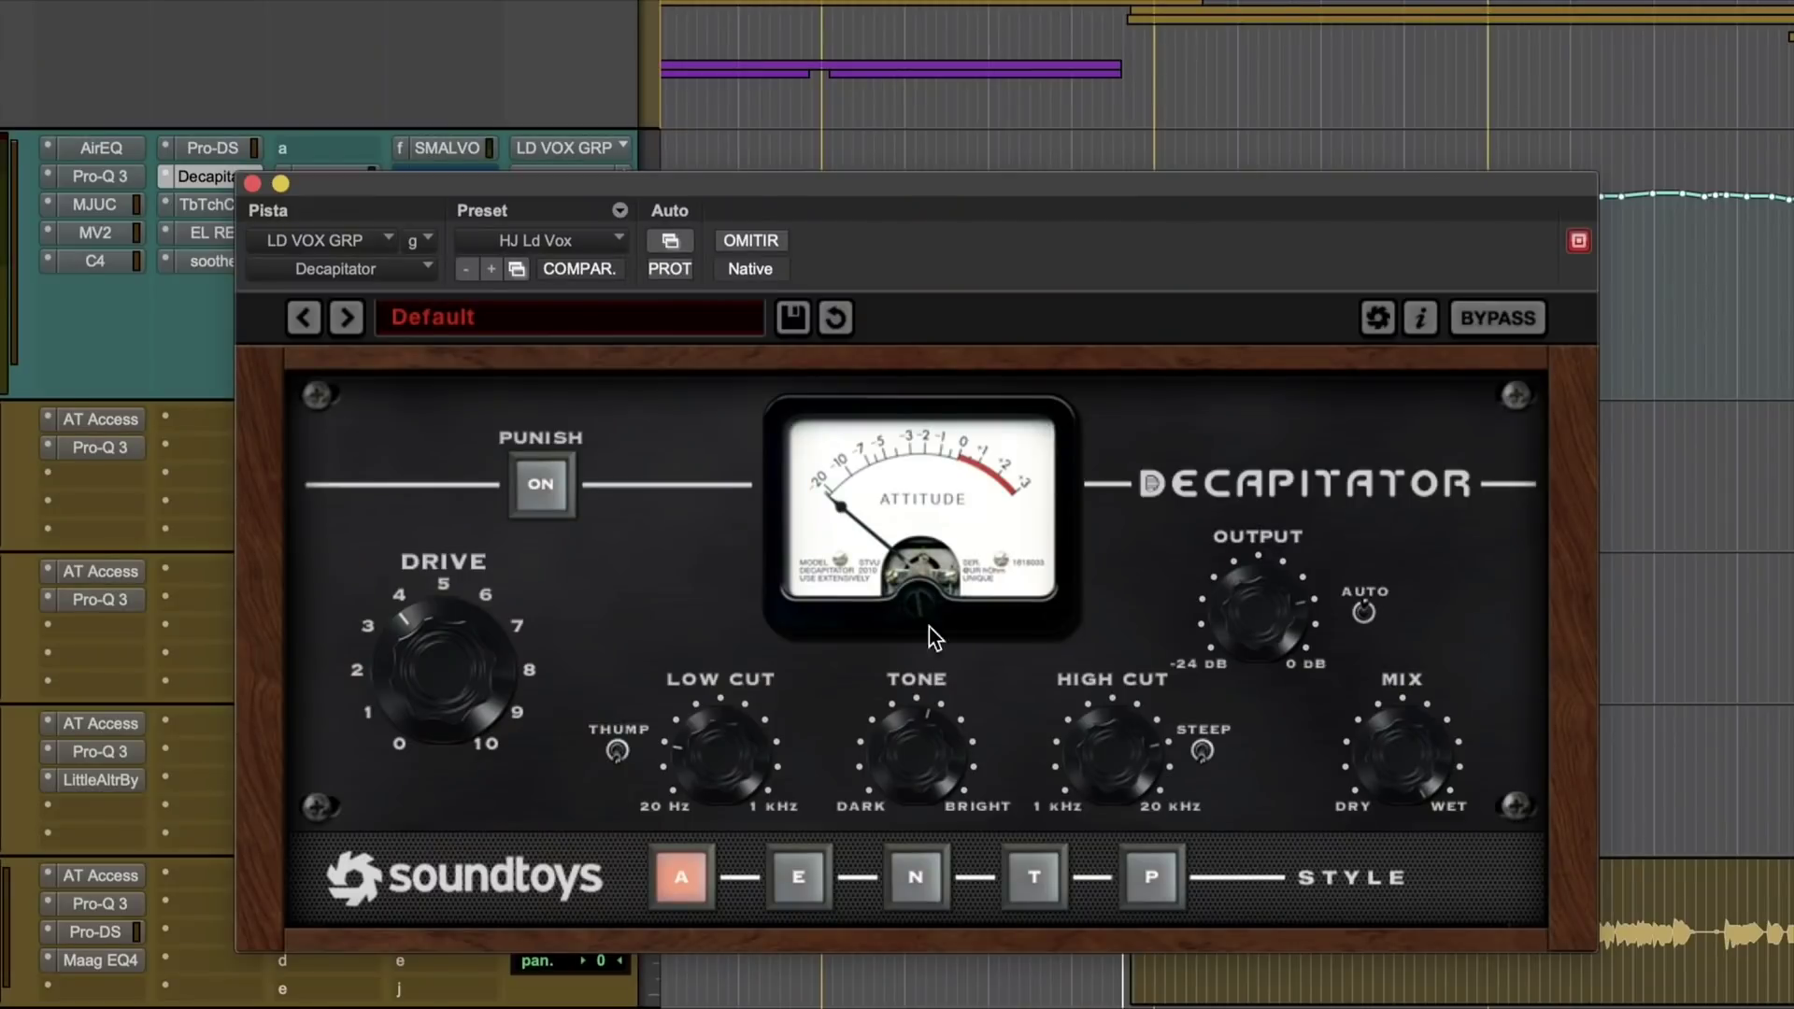
left_click(250, 184)
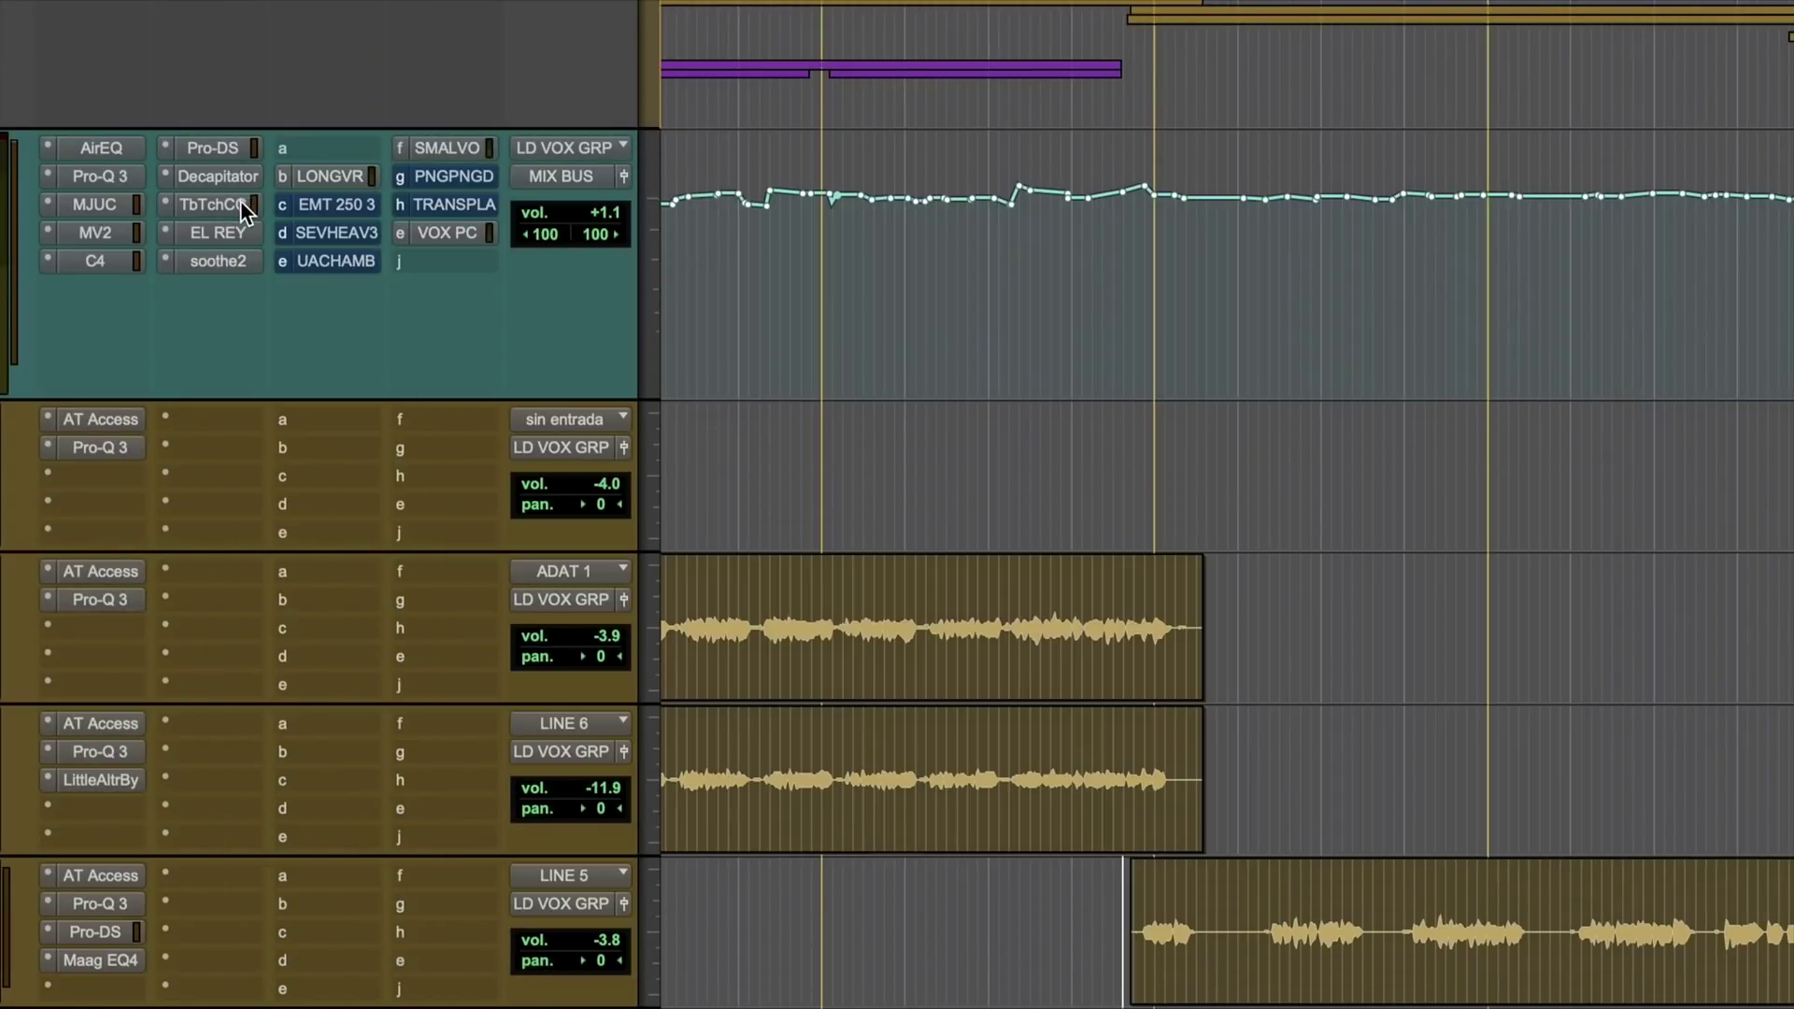
Widen the program equalizer's bandwidth in the Tube-Tech Classic Channel on LD VOX GRP and close the plug-in.
left_click(215, 204)
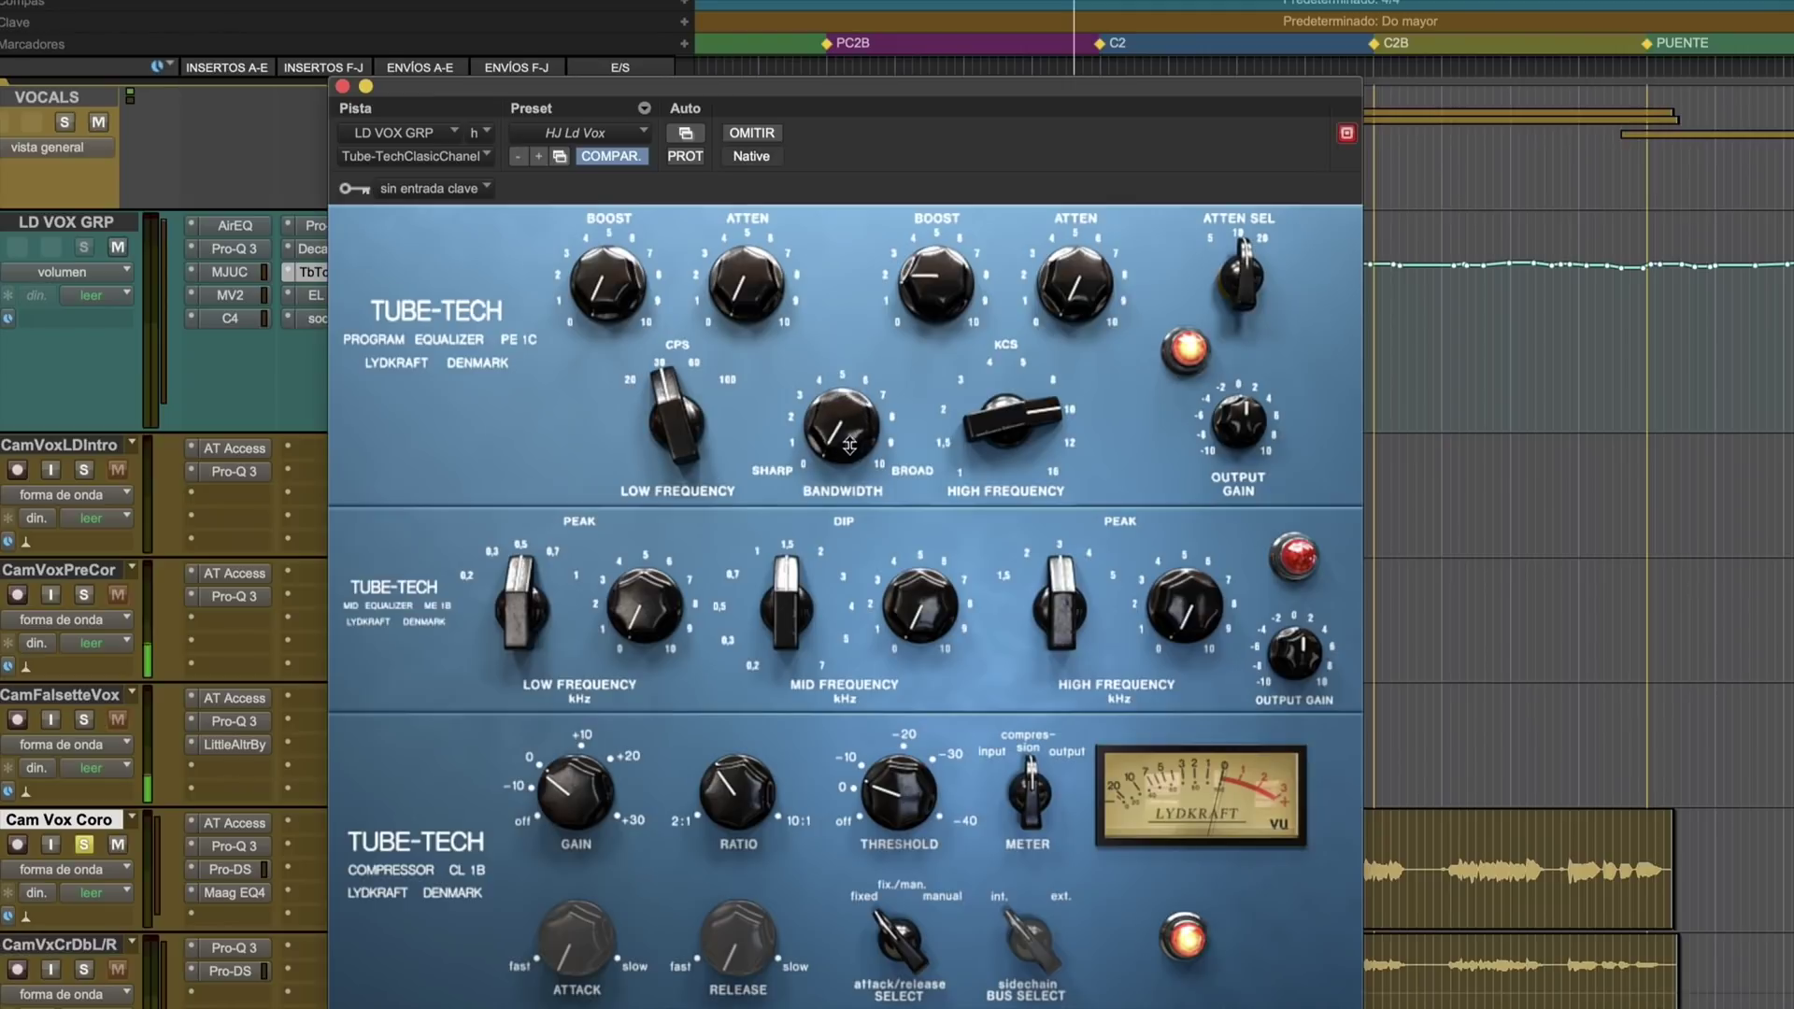
left_click_drag(849, 445, 861, 373)
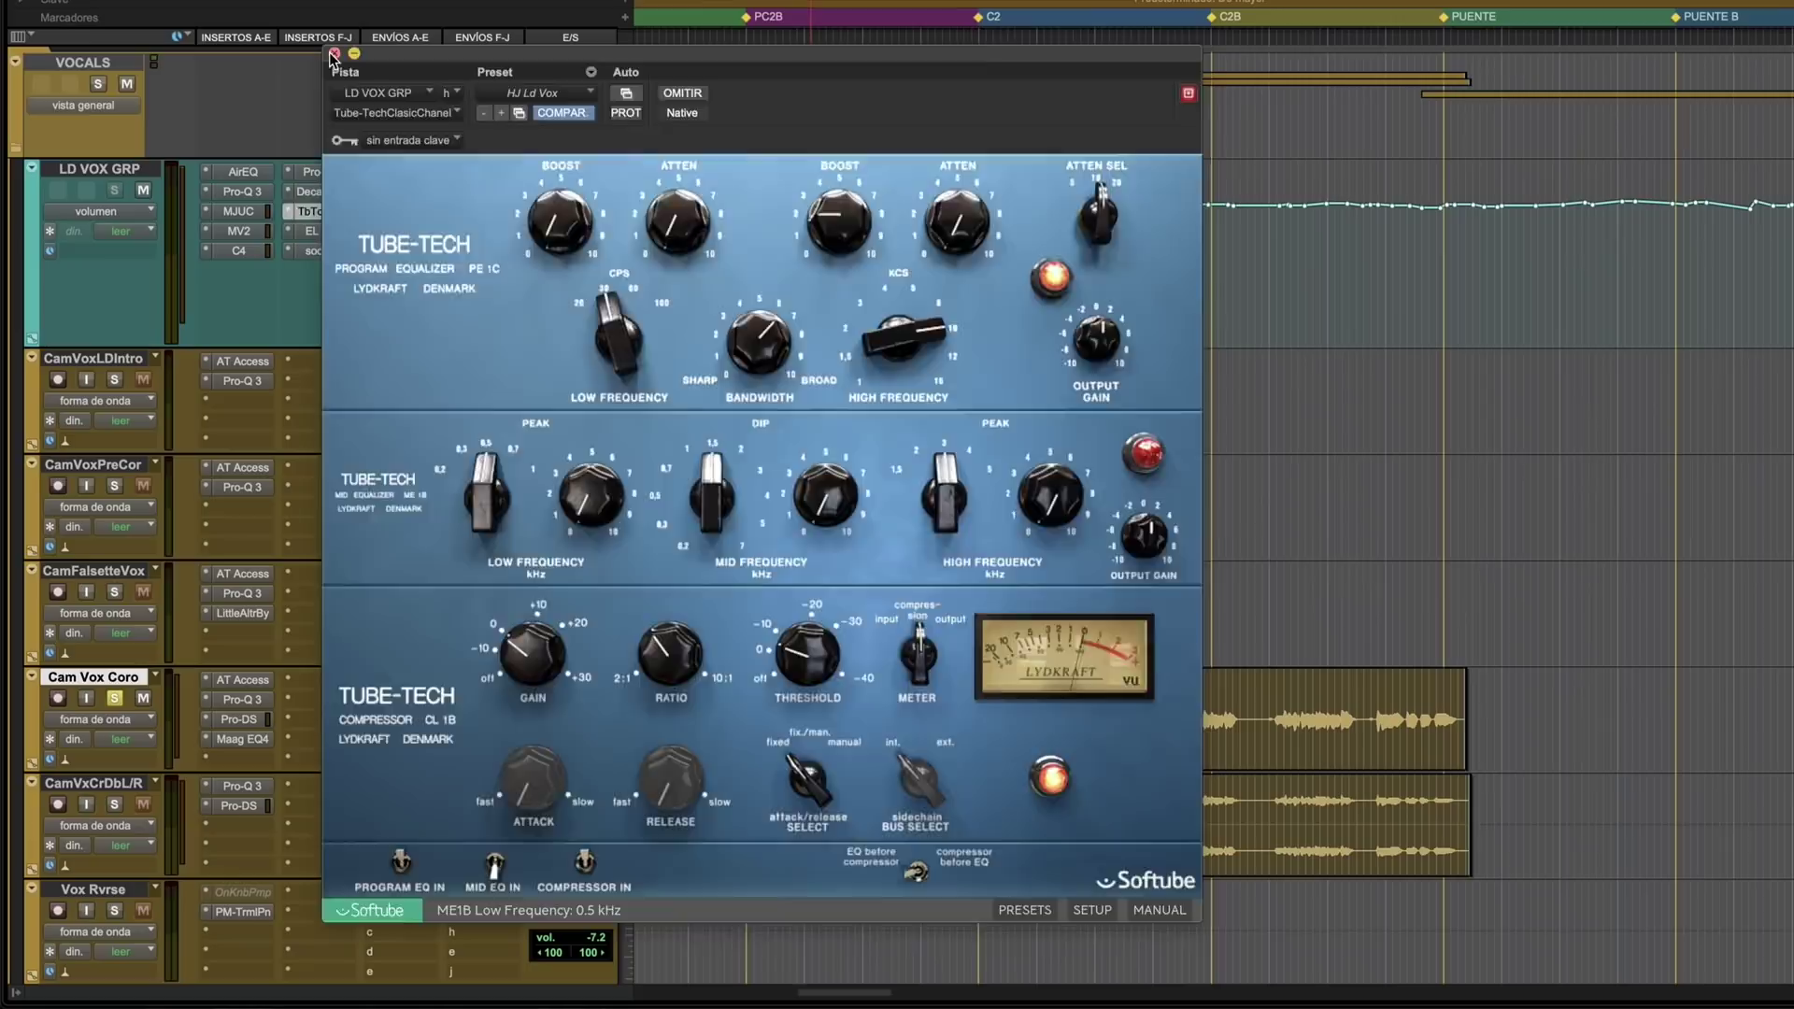
left_click(333, 54)
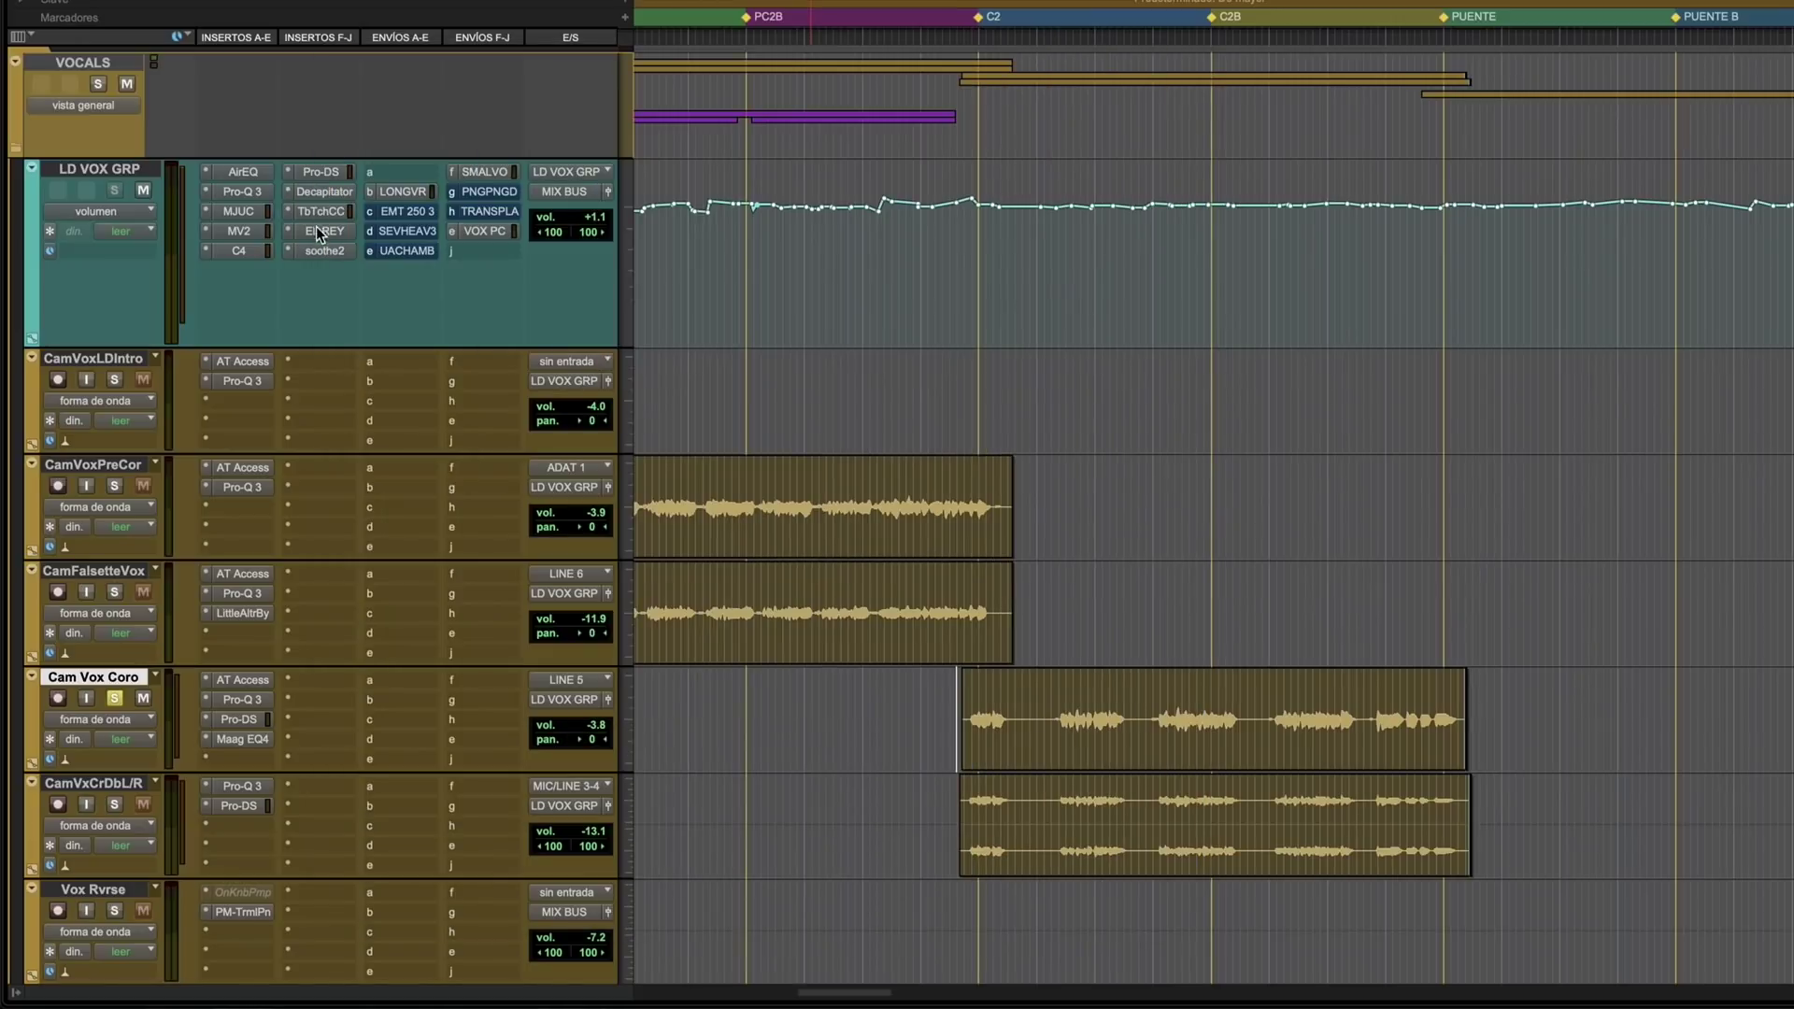
Open the EL REY compressor on LD VOX GRP, compare the vocal with it bypassed and active, and close it.
left_click(313, 231)
left_click_drag(915, 65, 918, 104)
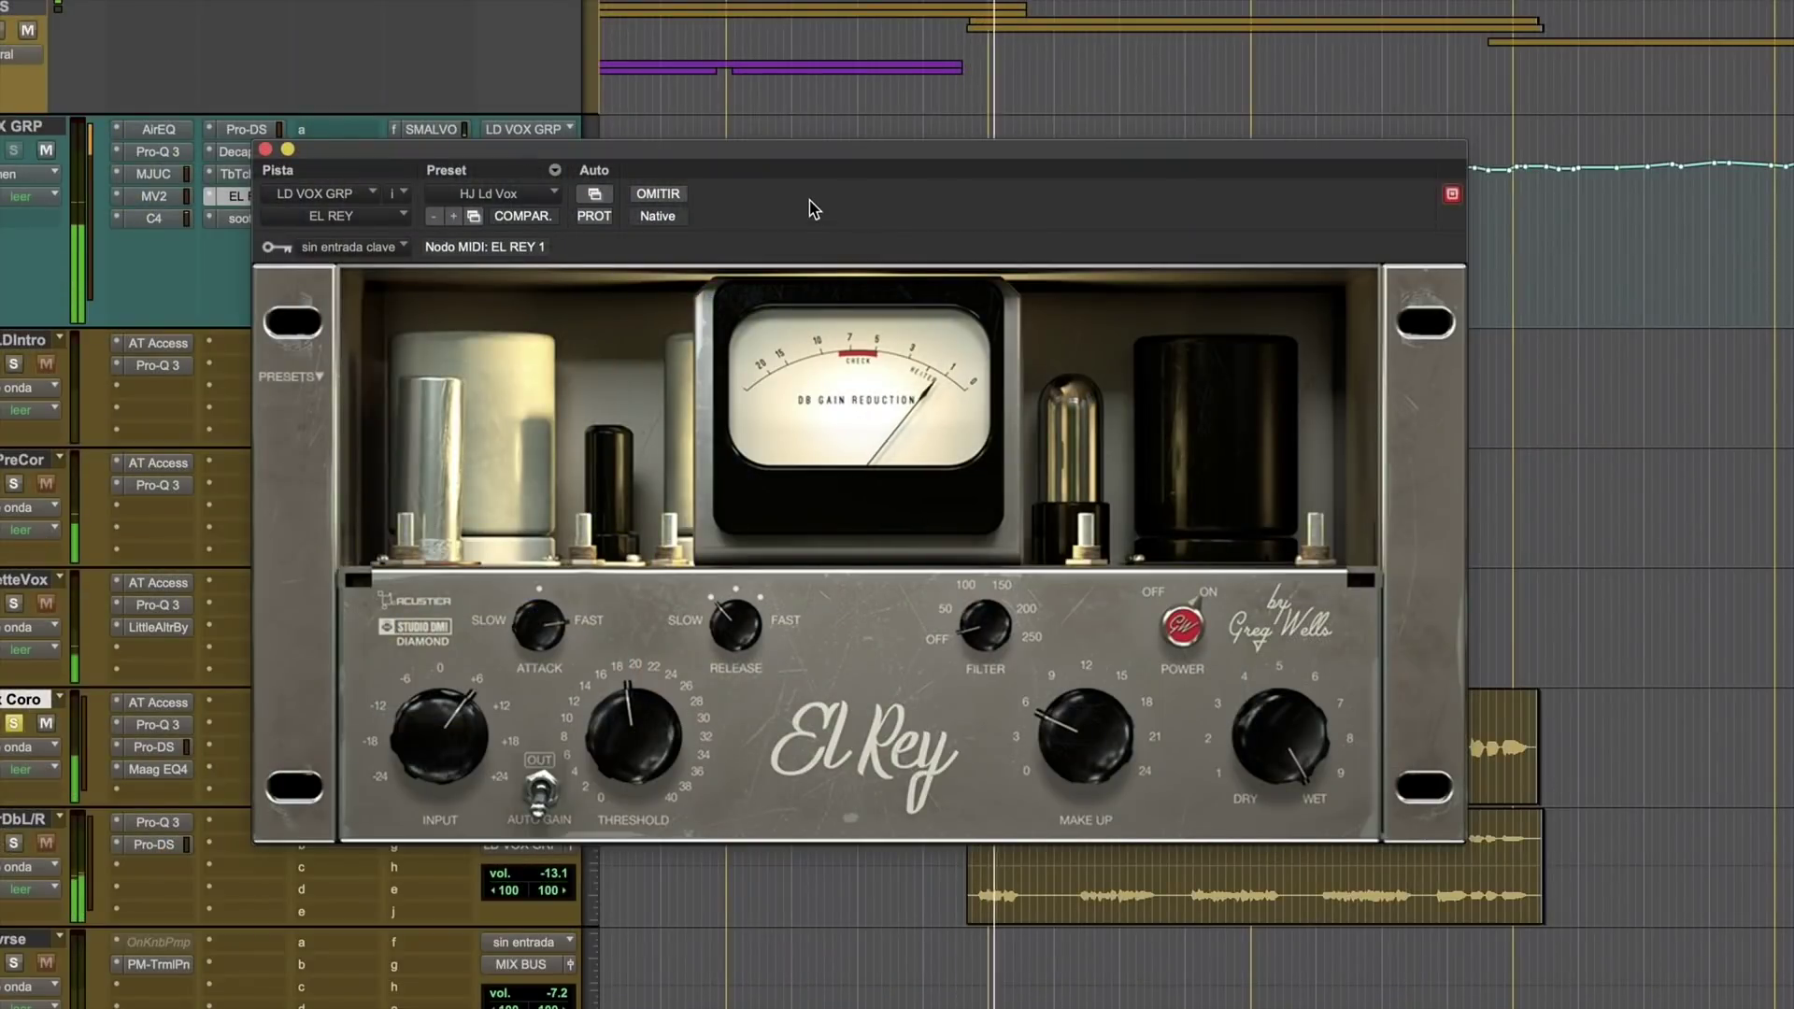
left_click(658, 194)
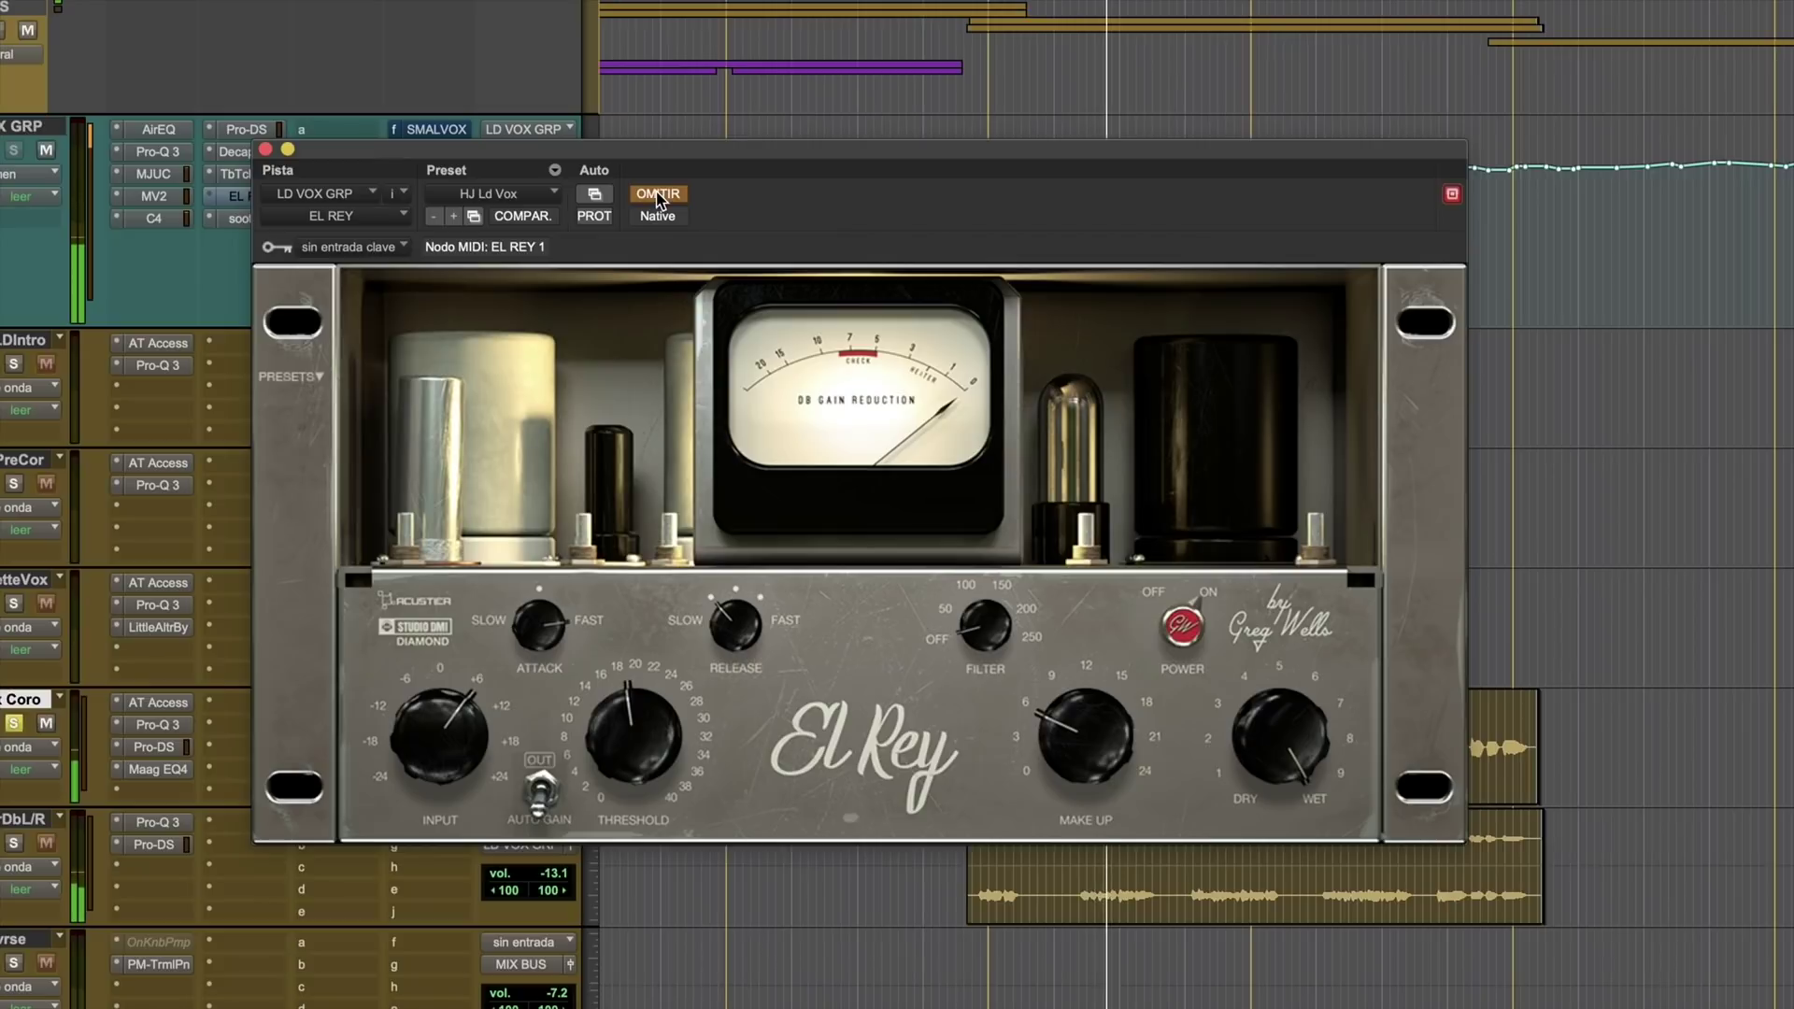
left_click(658, 194)
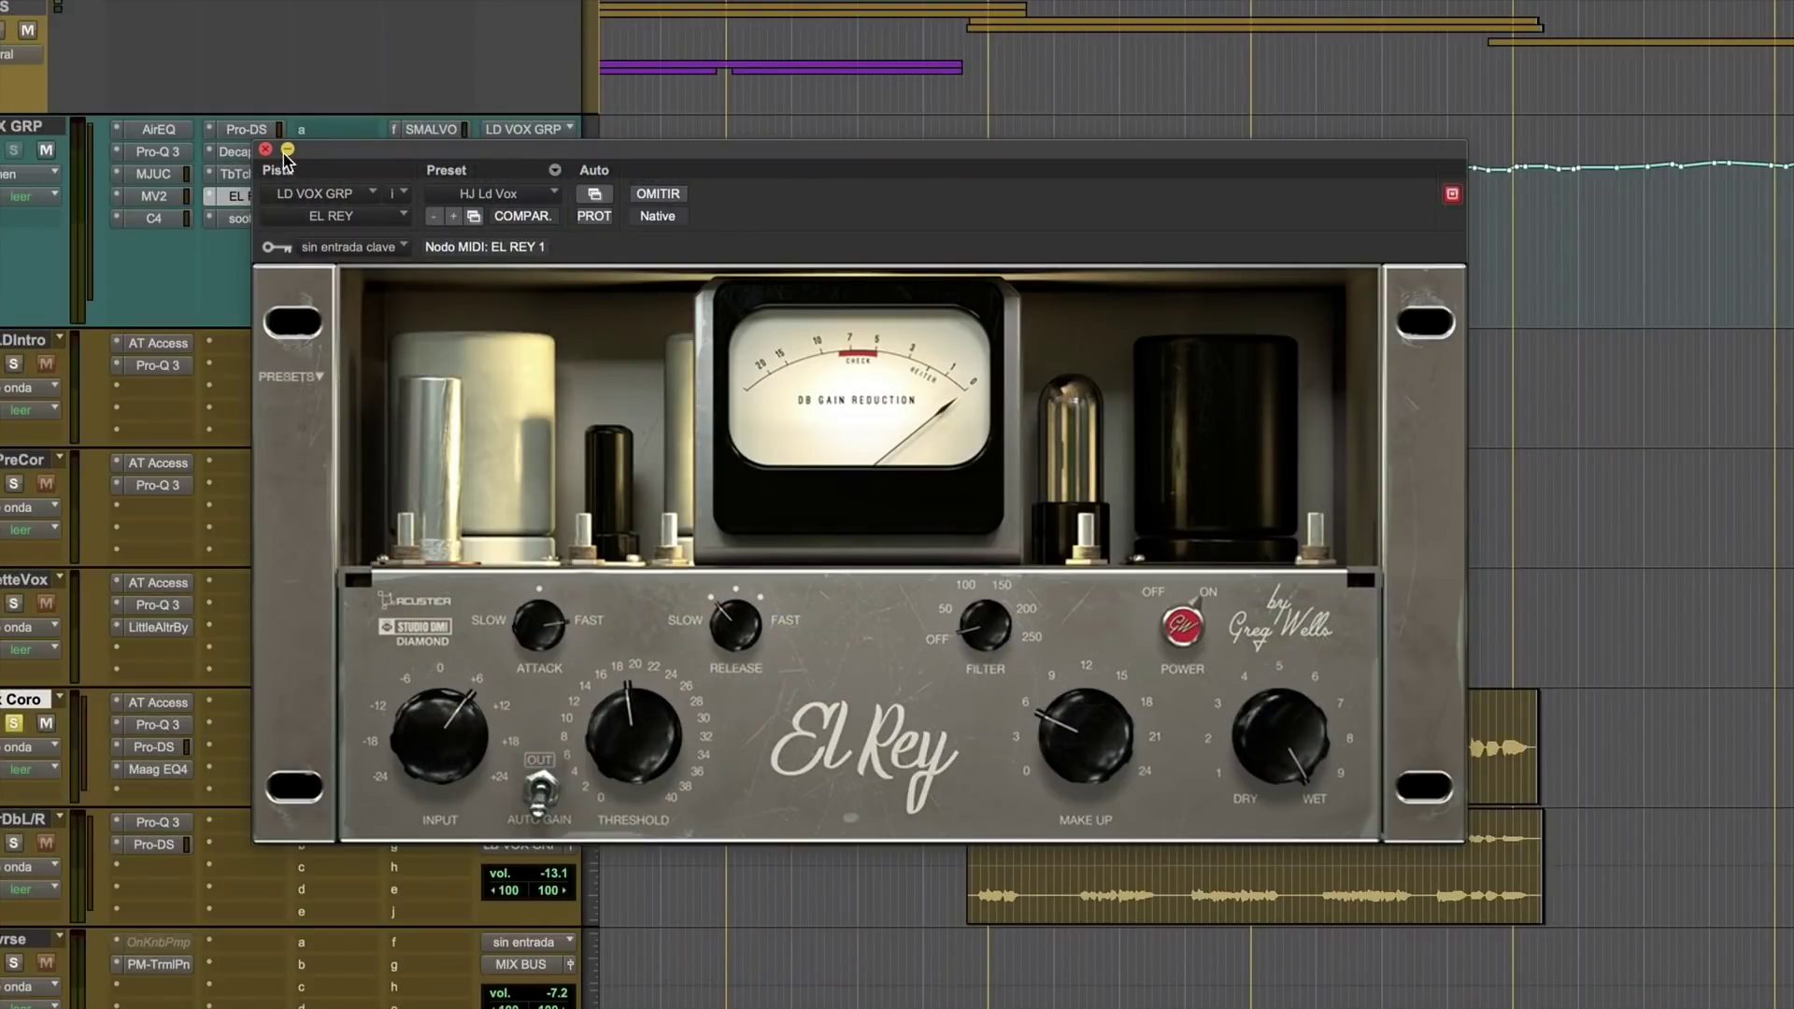
left_click(265, 150)
Open soothe2 on LD VOX GRP and compare the vocal with the plug-in bypassed and active.
left_click(244, 219)
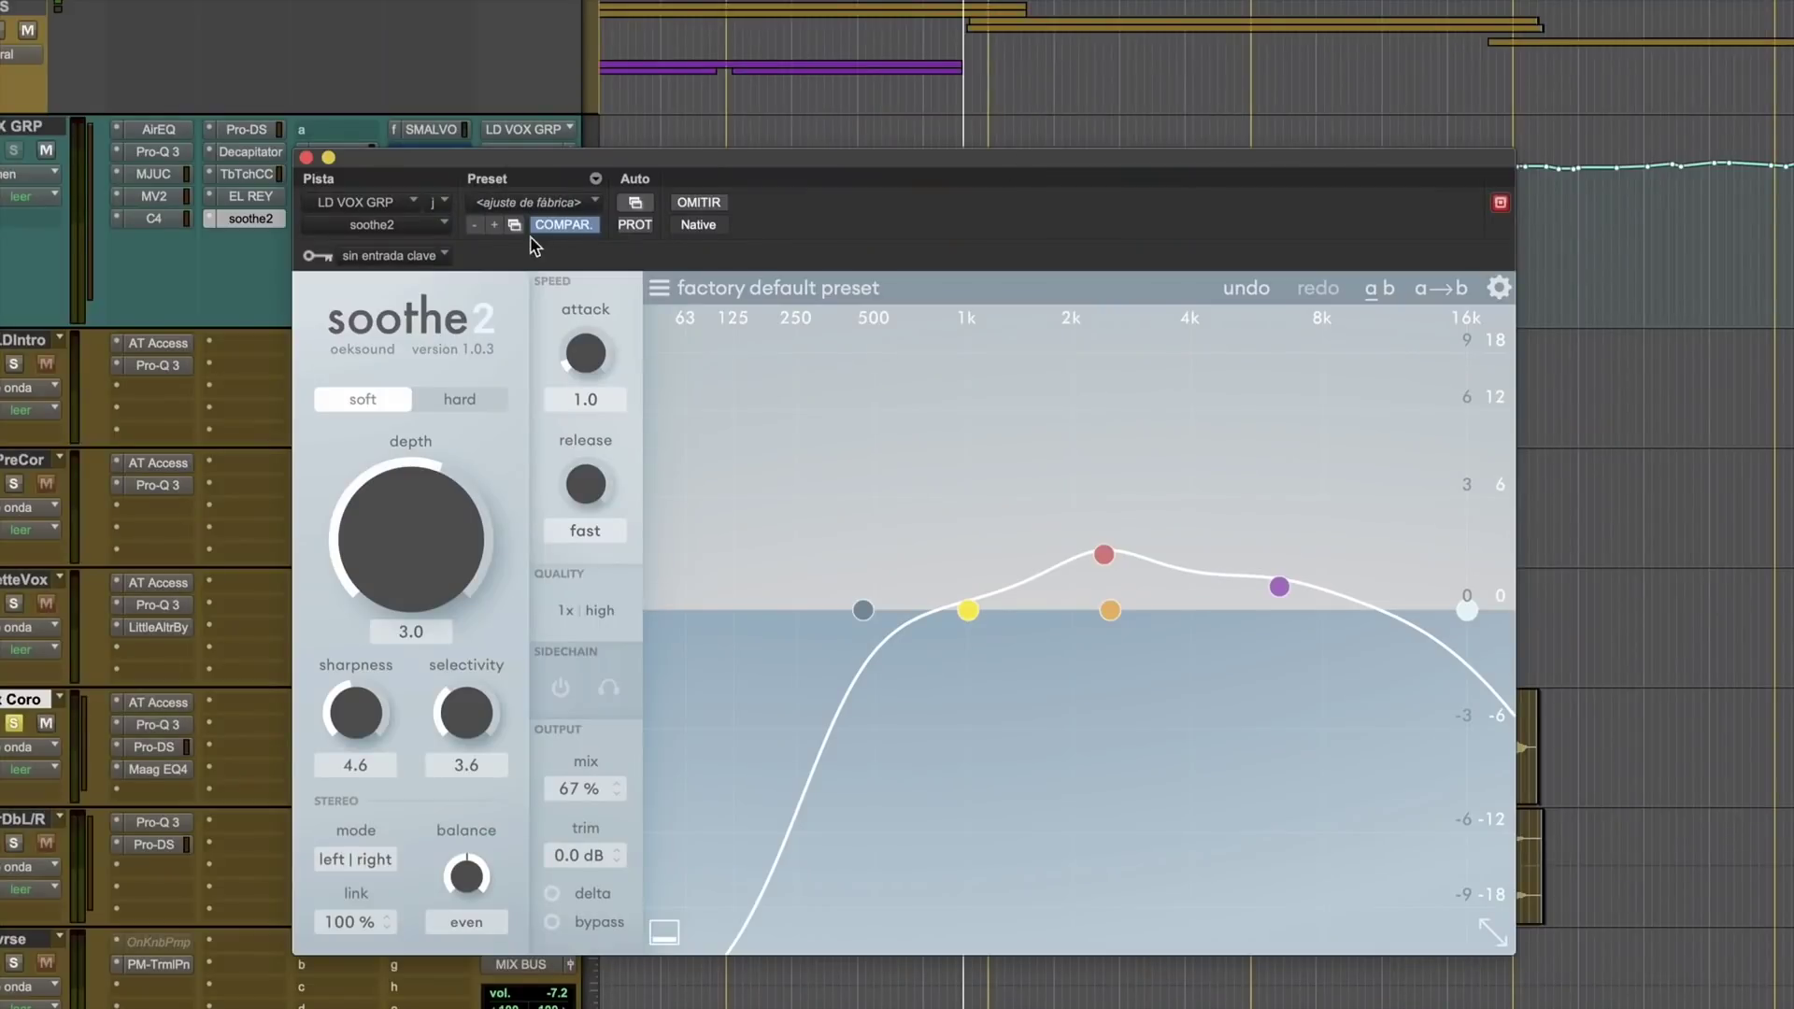
left_click(696, 203)
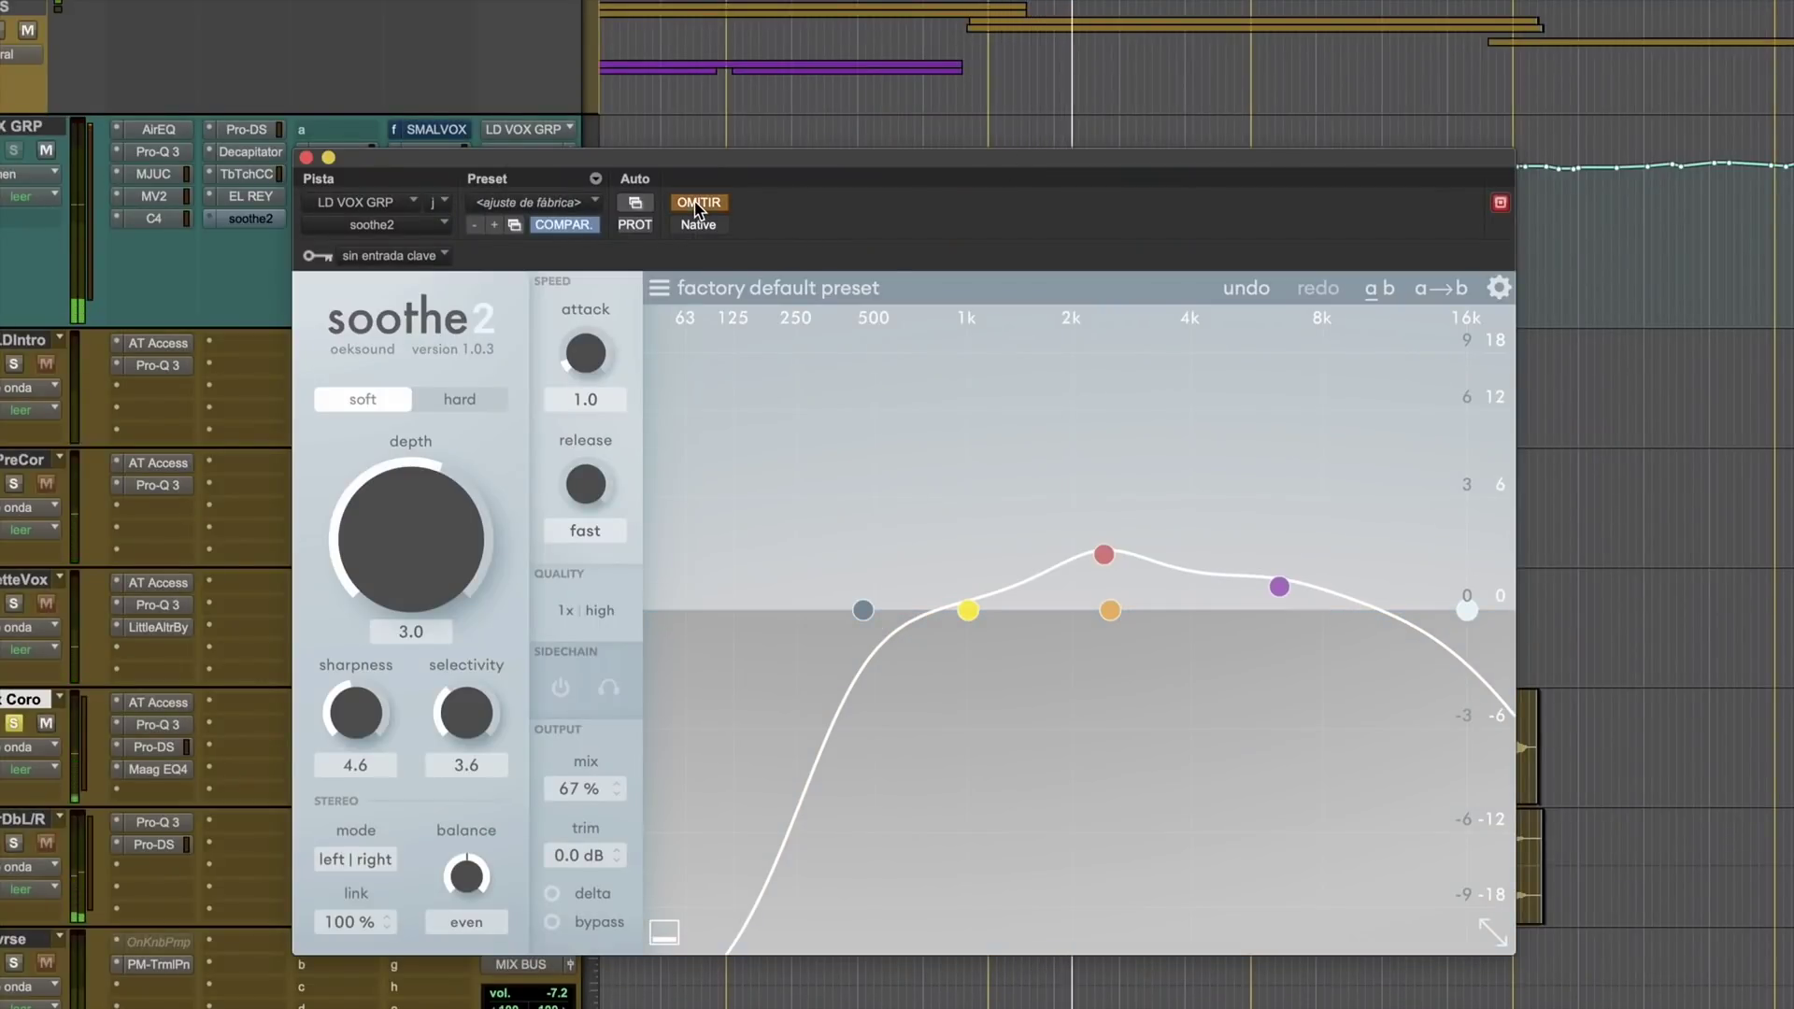
left_click(696, 204)
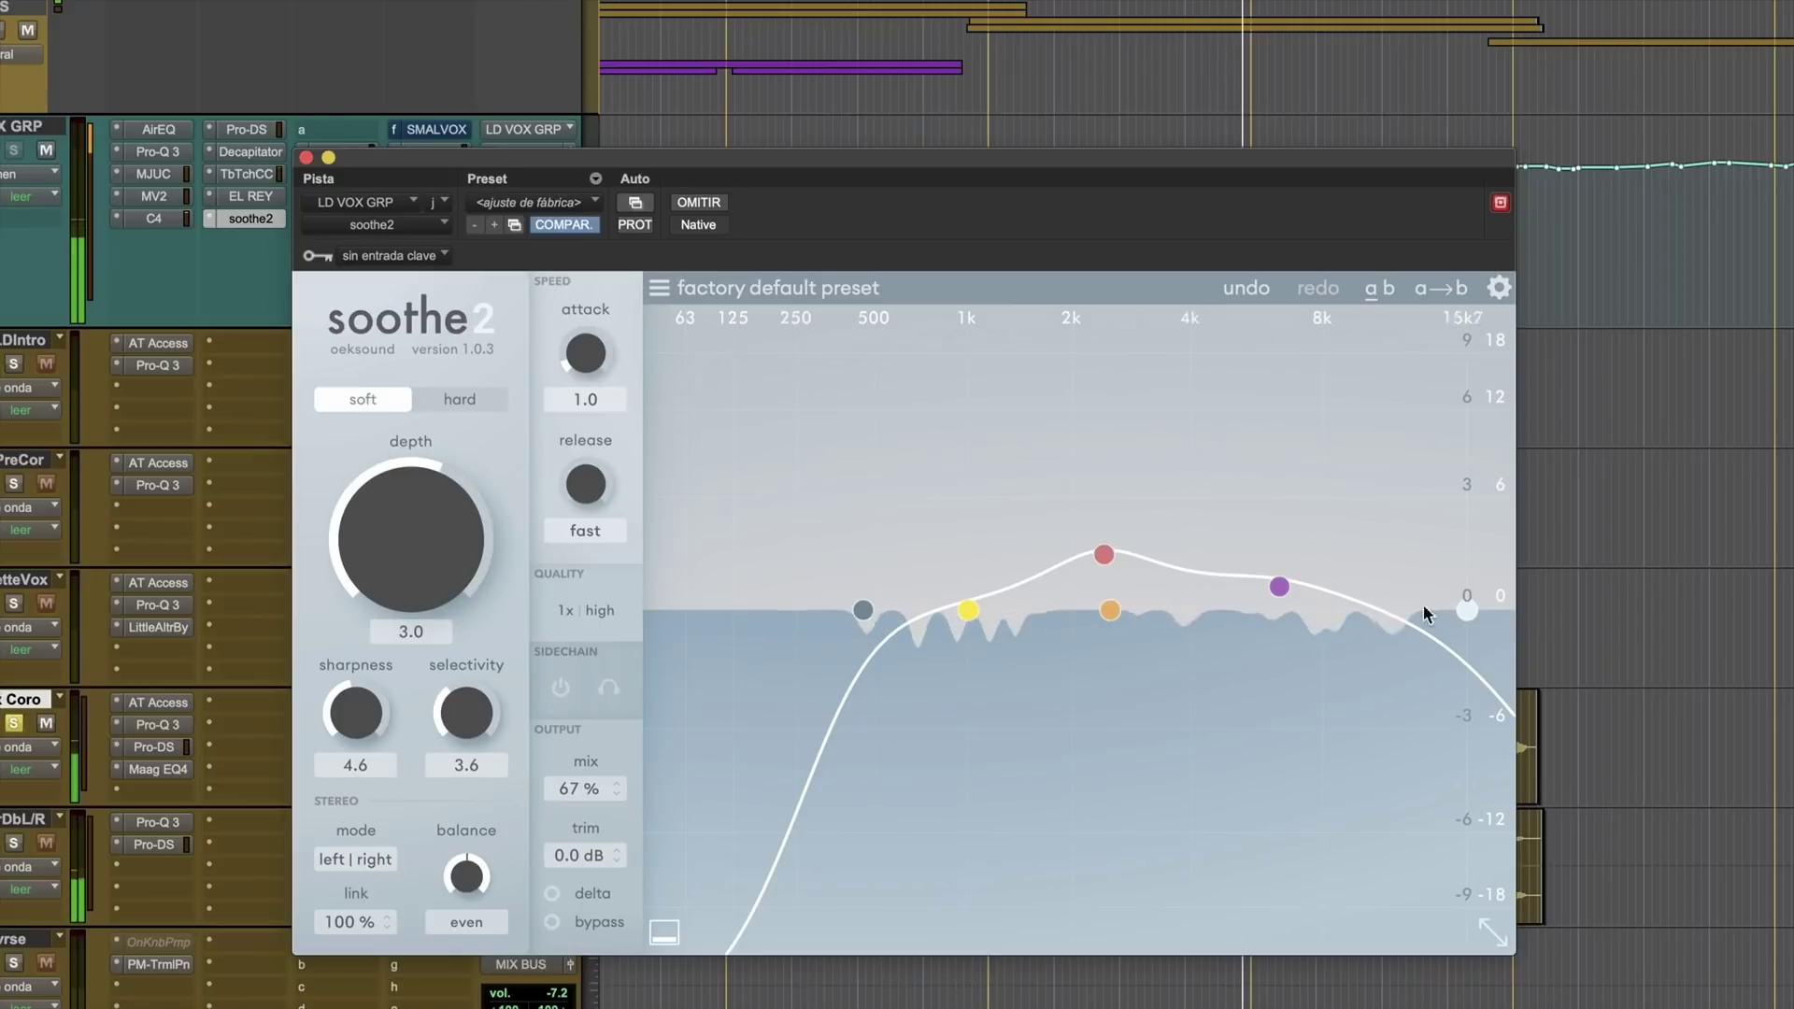
Inspect soothe2's band 3 parameters and its oversampling and resolution options, and close the plug-in.
left_click(1104, 557)
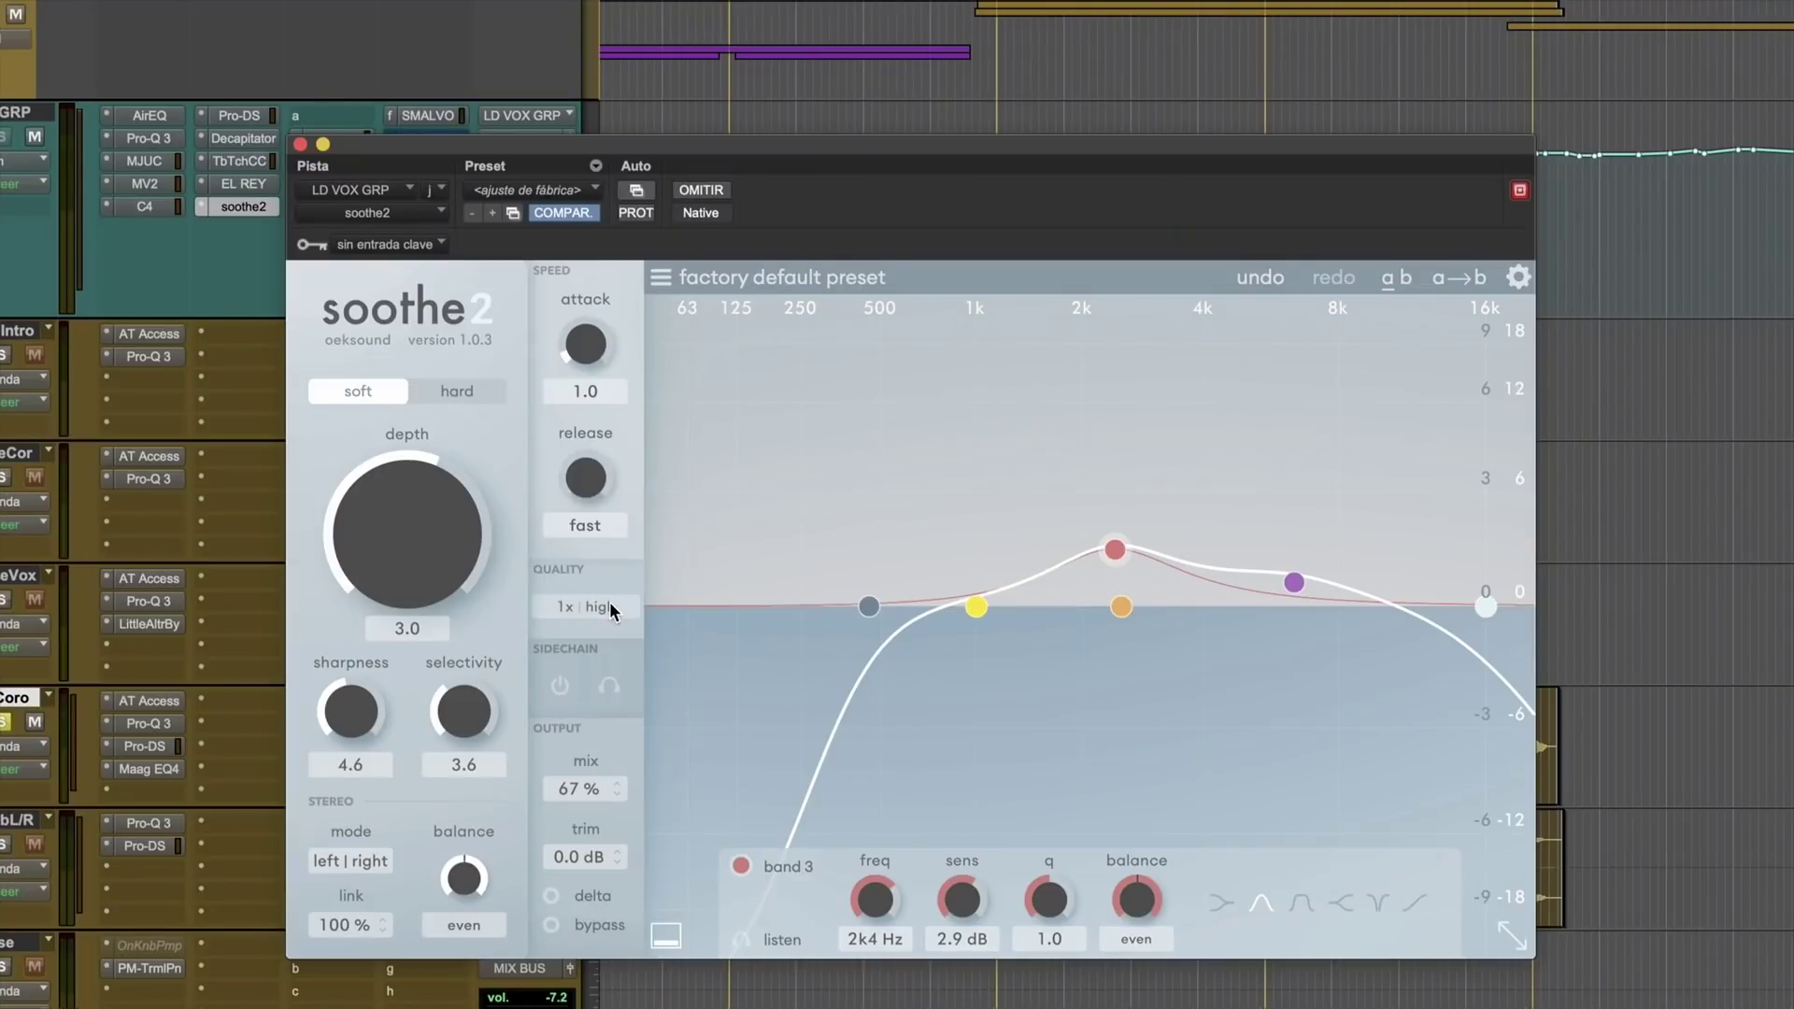
left_click(609, 606)
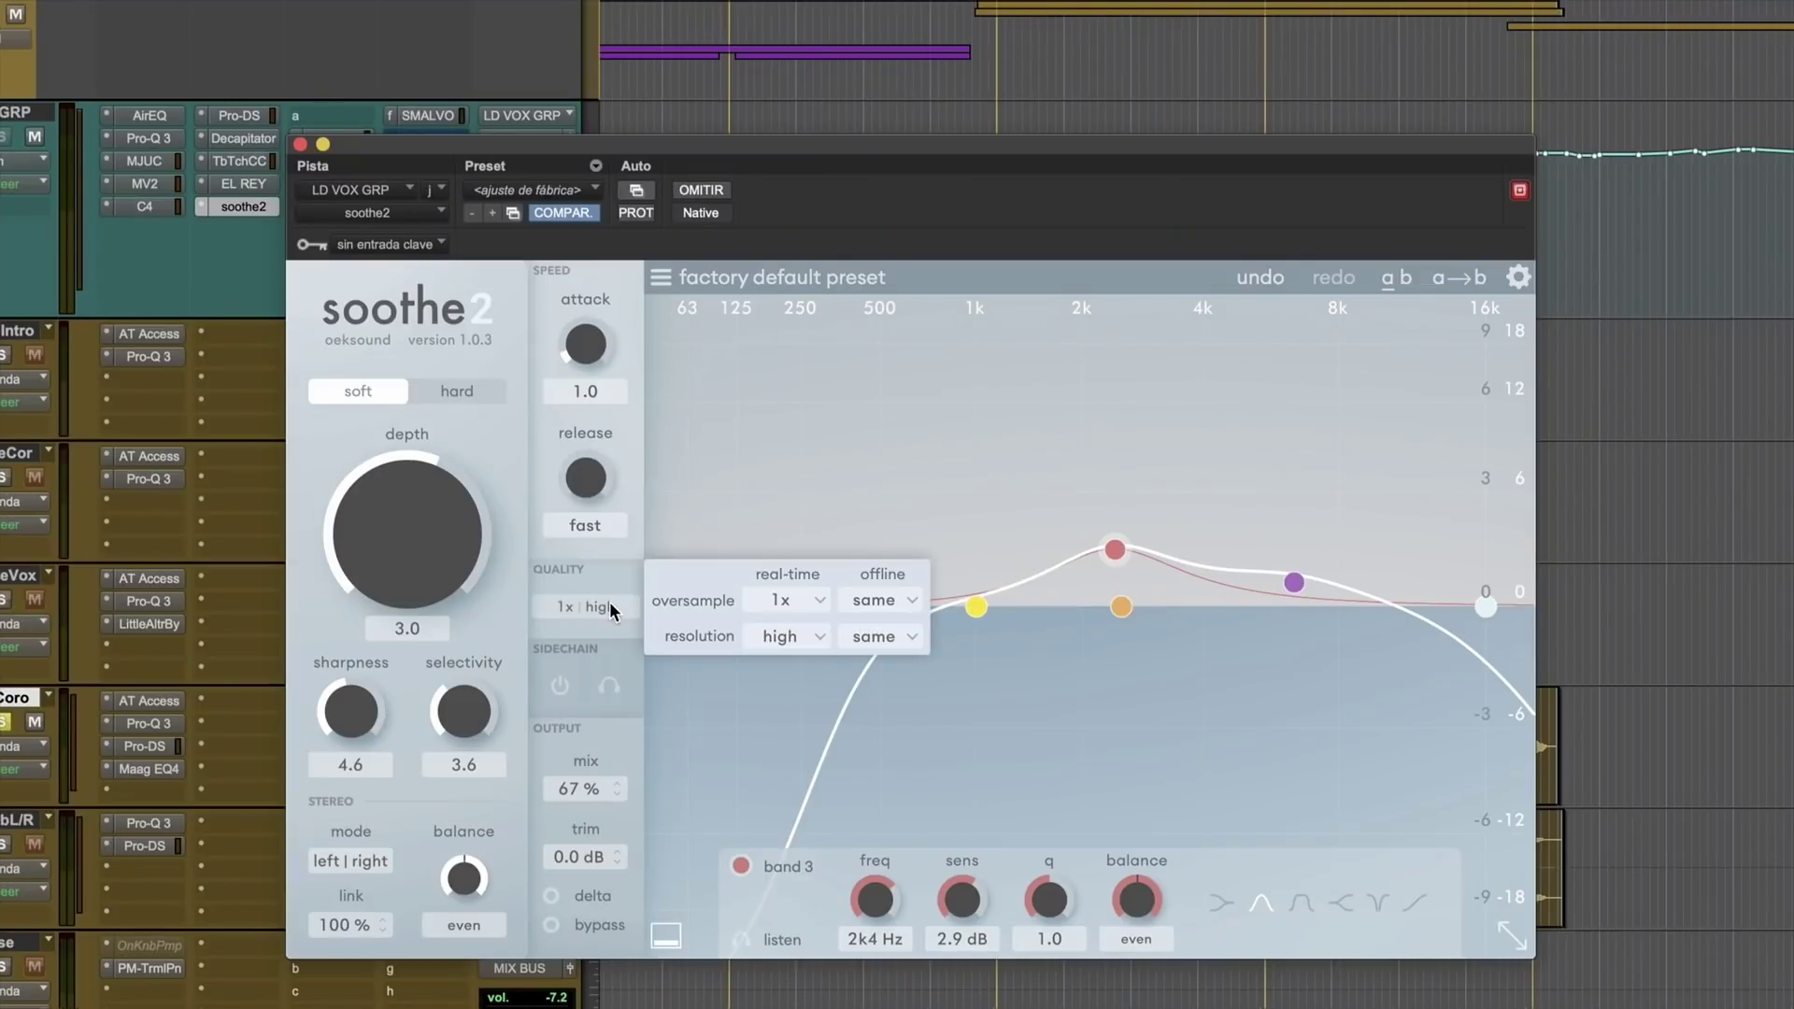
left_click(1032, 708)
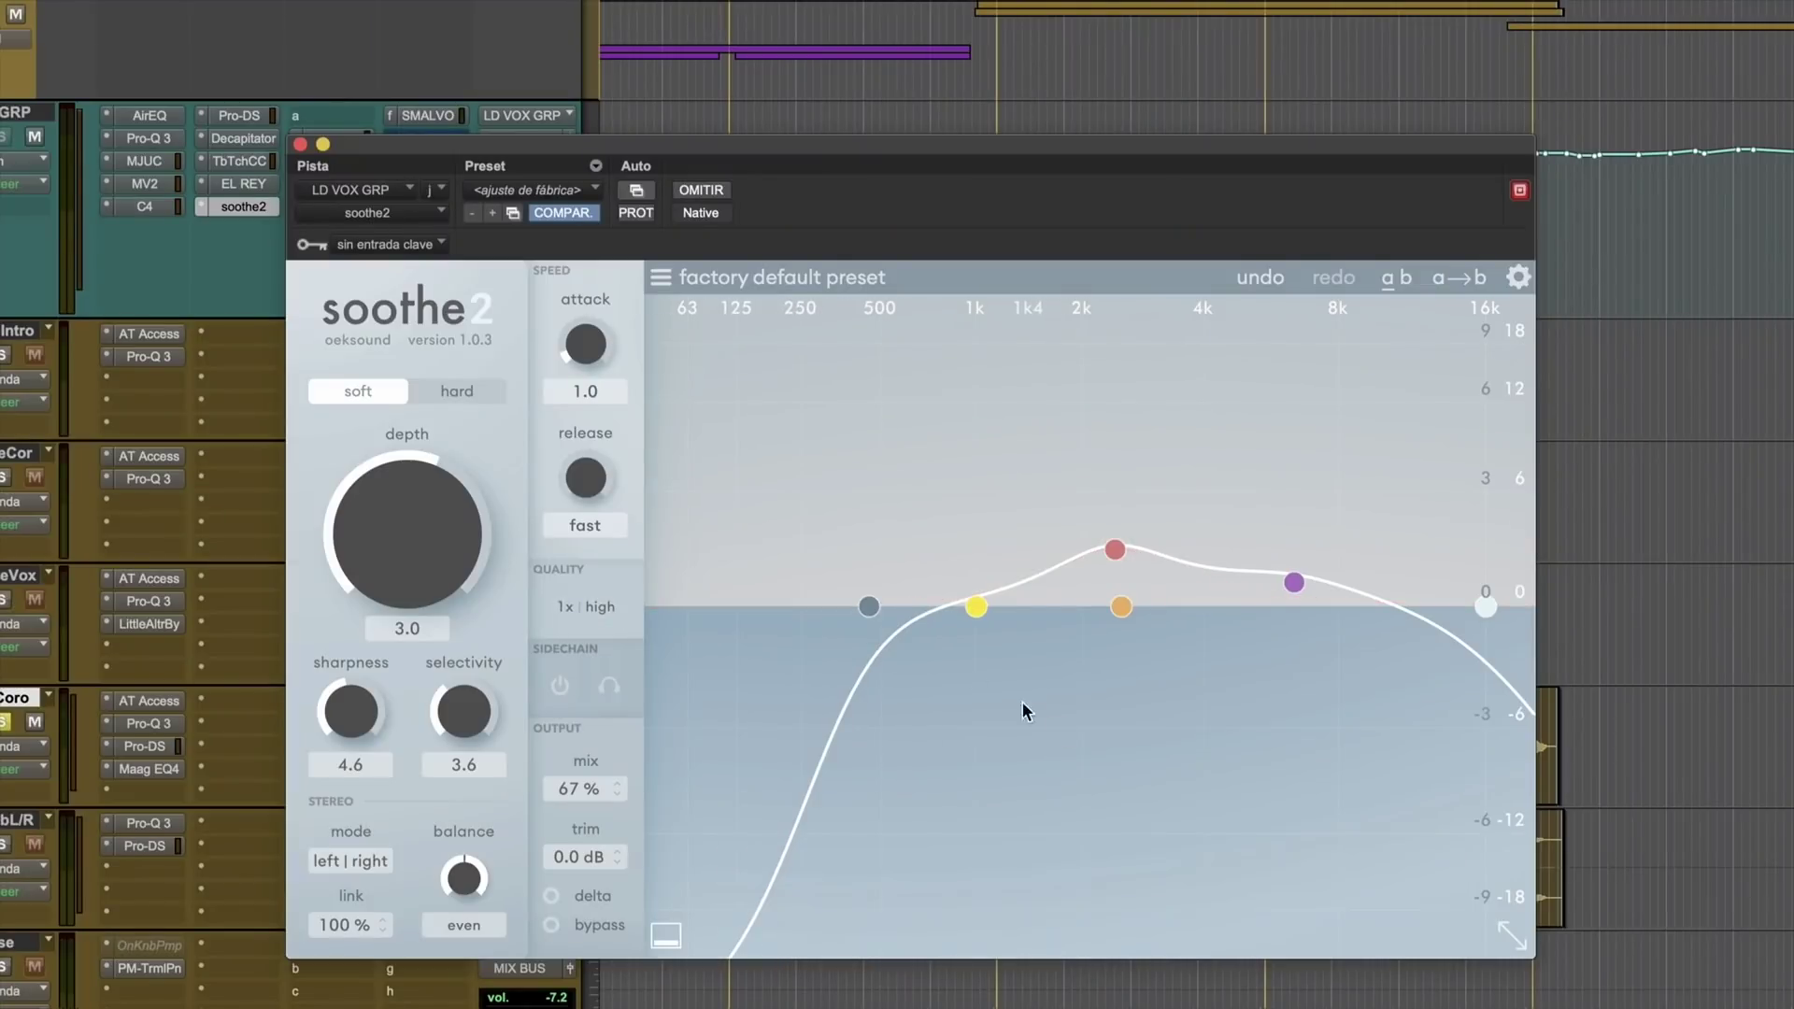
left_click(300, 145)
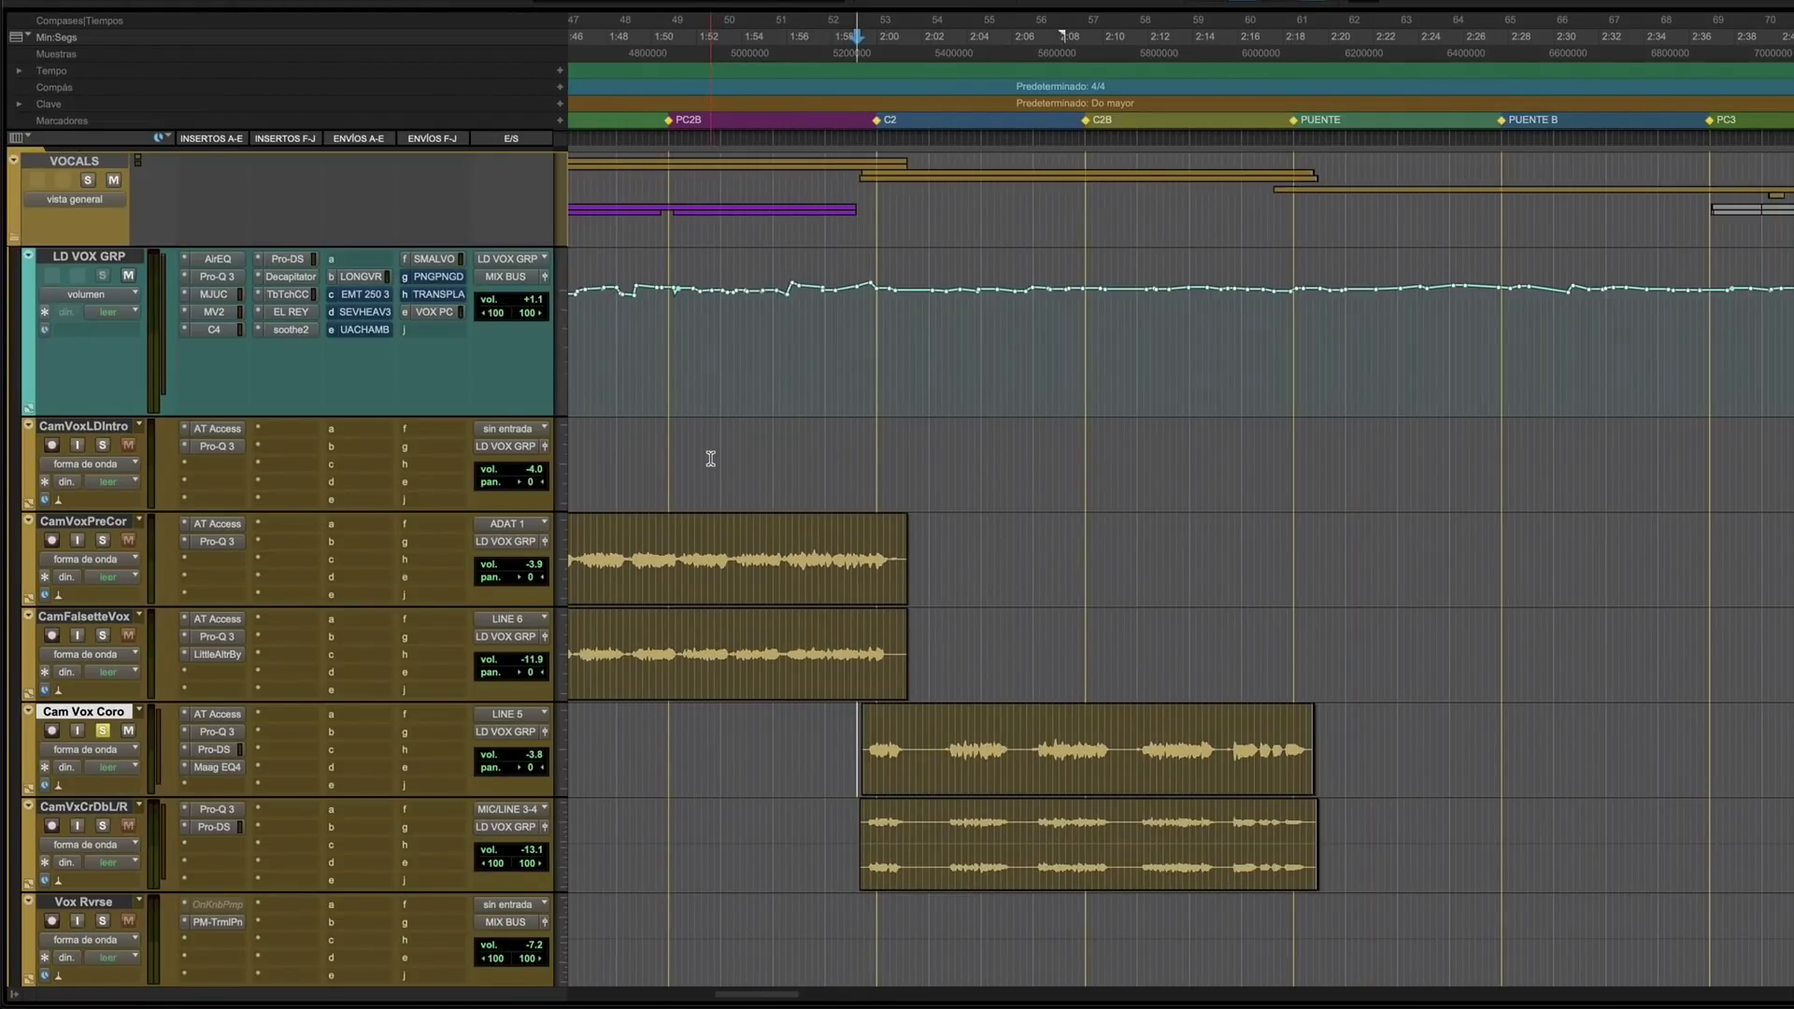
Open the Transatlantic Plate Reverb on the TRANS PLATE track and move its window clear of the track's inserts.
scroll(593, 542, "down", 7)
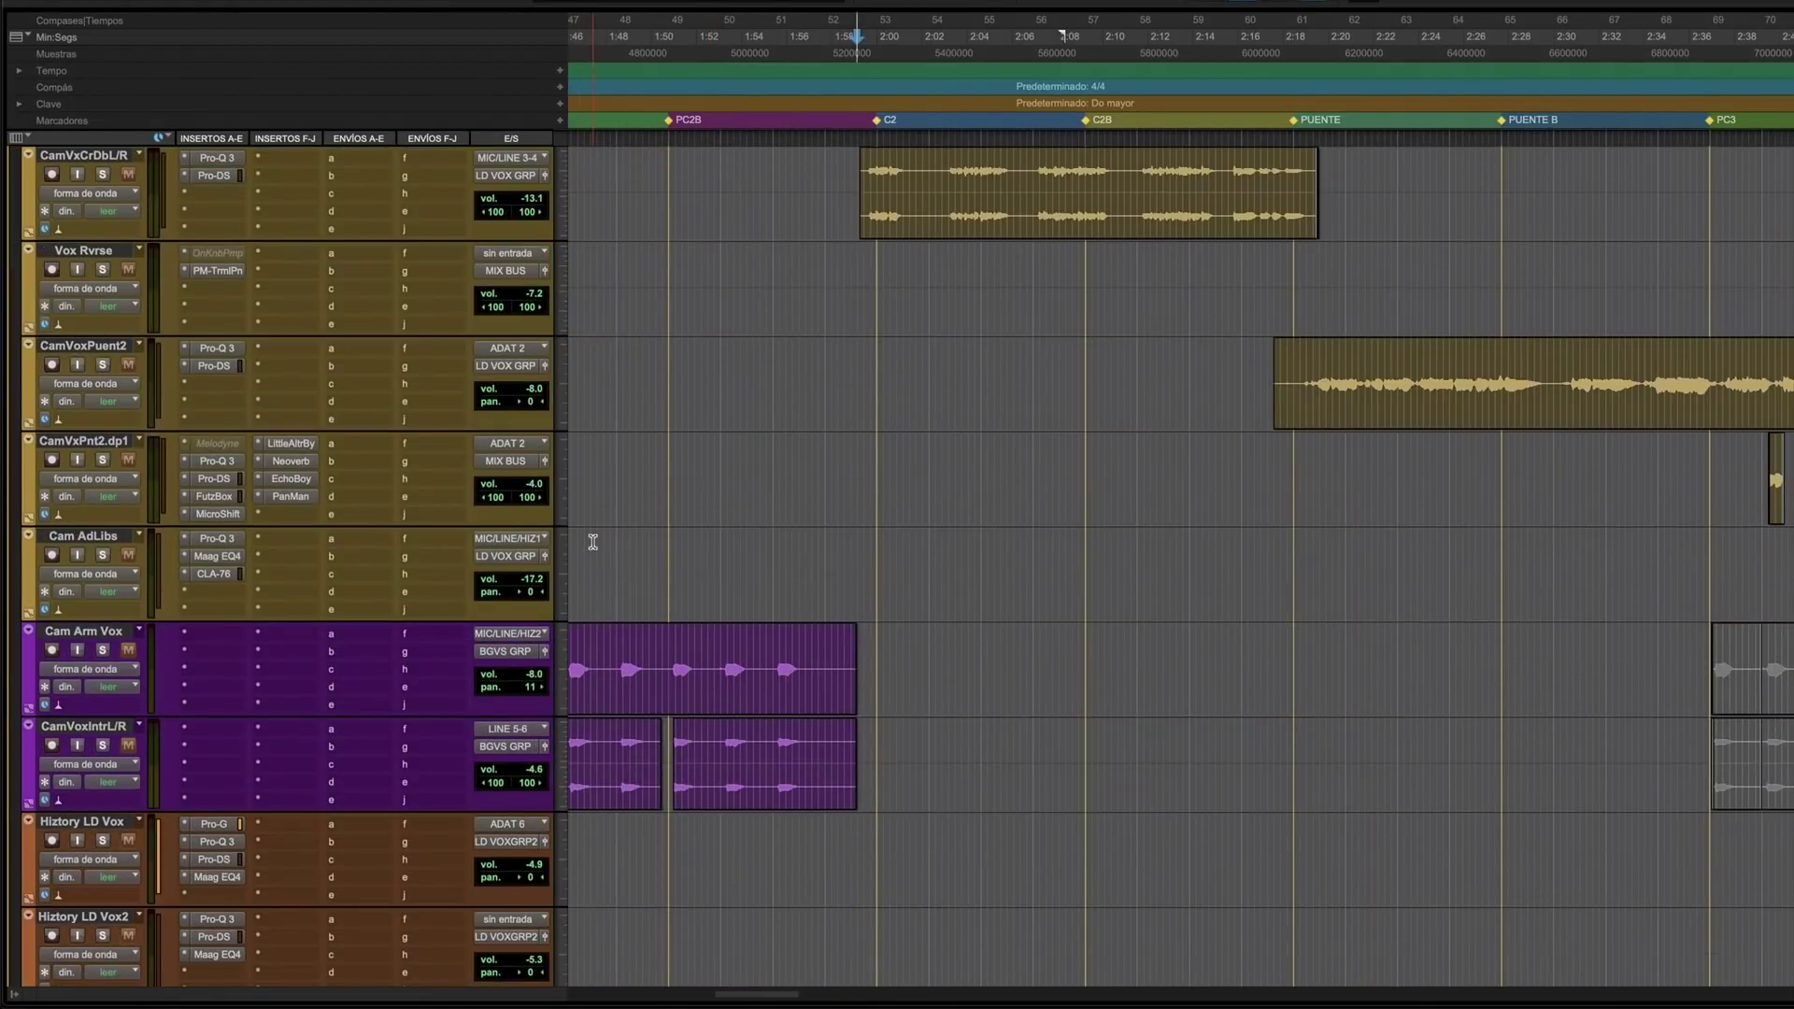
scroll(593, 542, "down", 10)
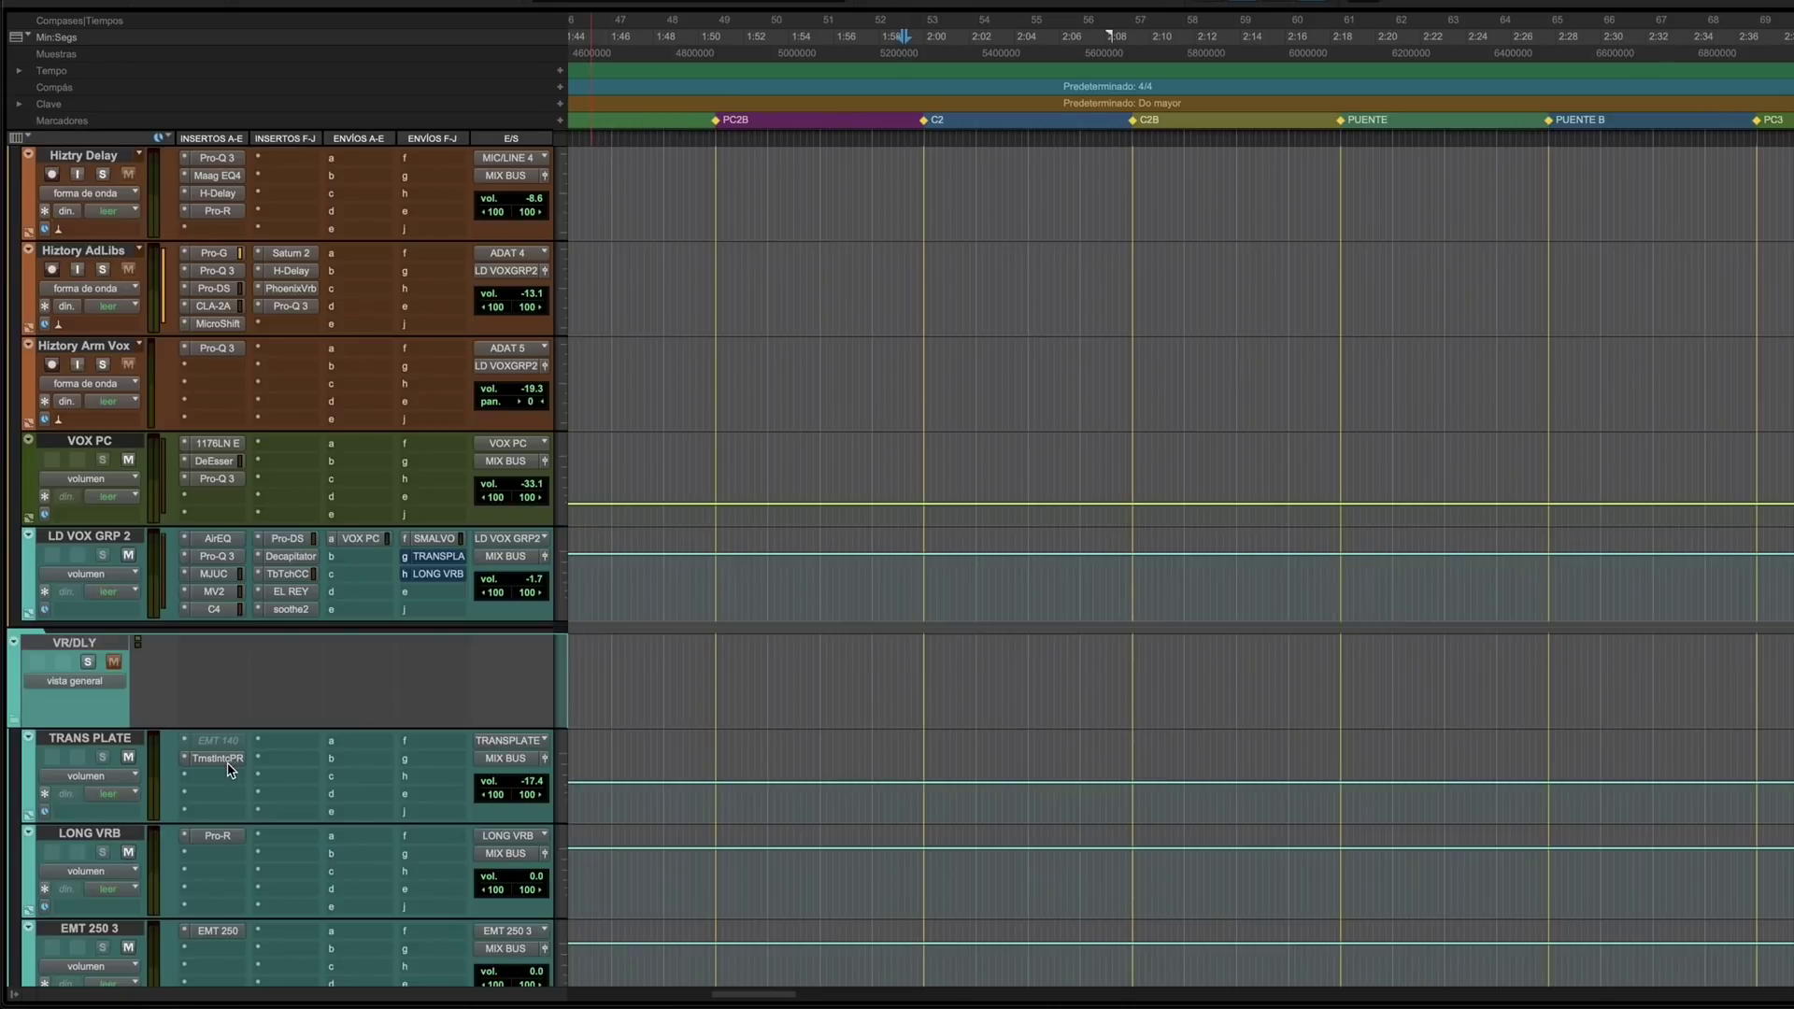
left_click(217, 758)
left_click_drag(809, 293, 1010, 311)
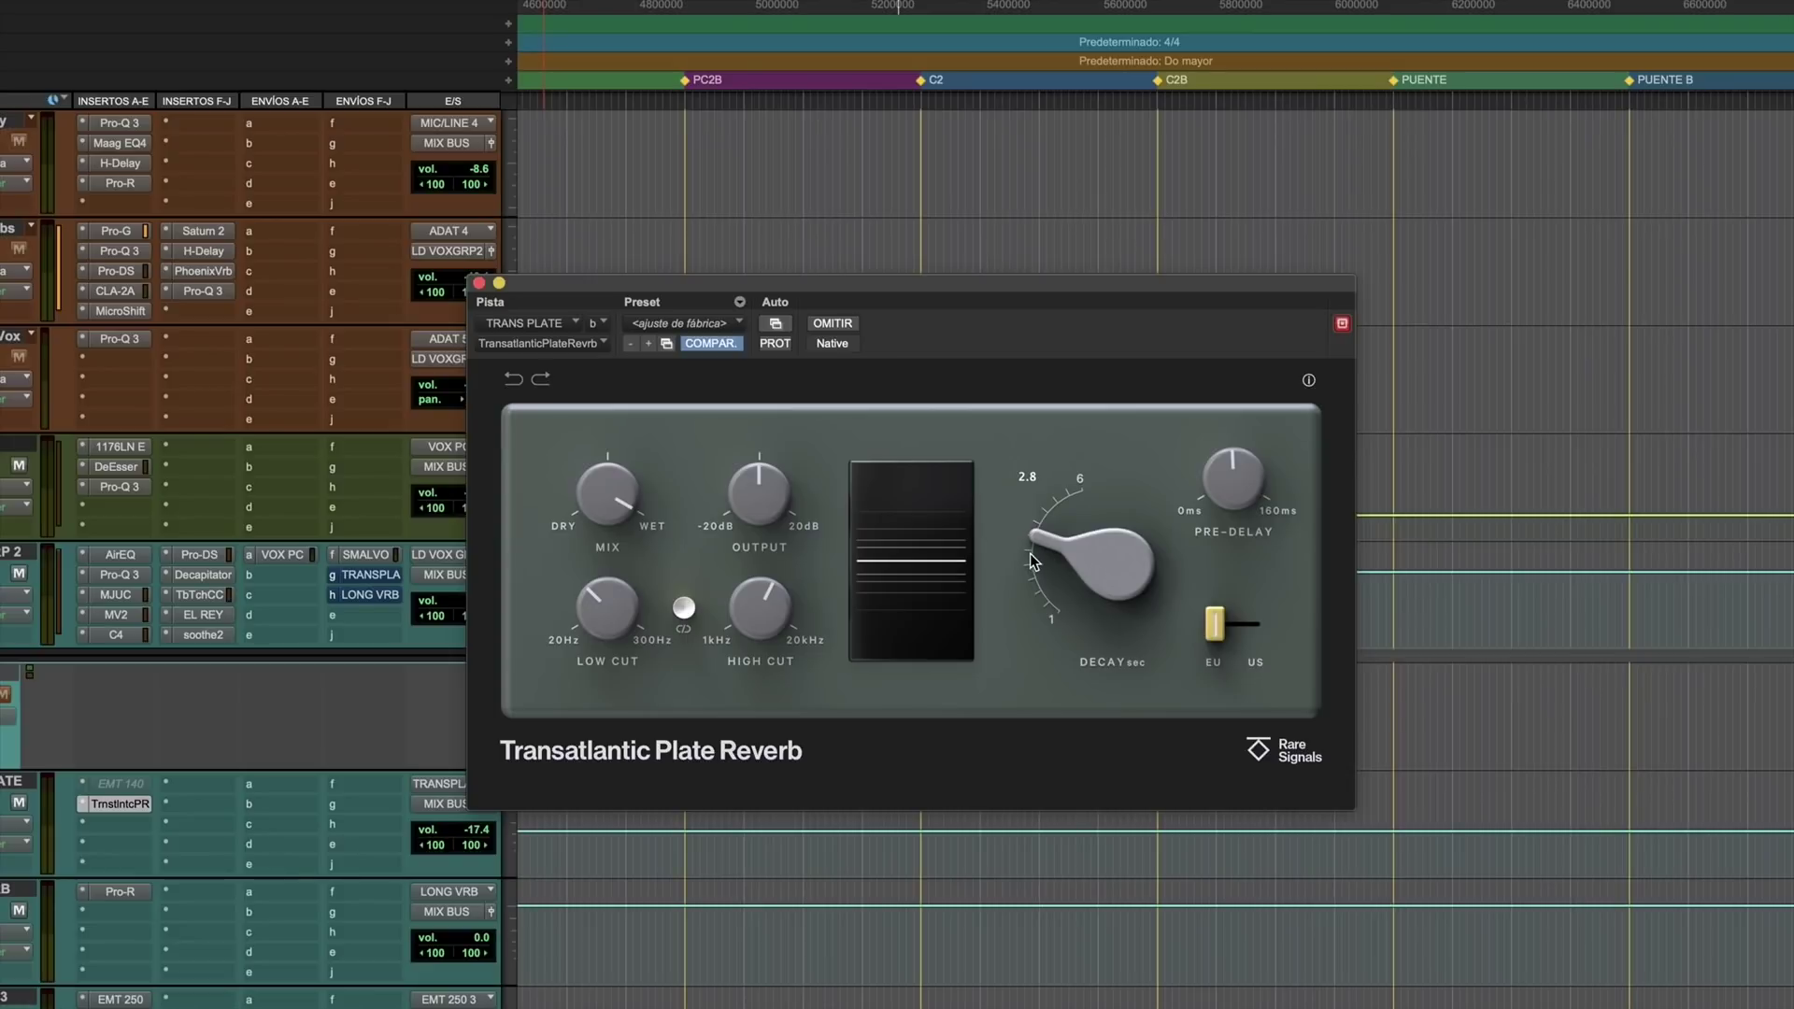
Play the chorus vocal with the Transatlantic Plate Reverb bypassed and active, review its cut filters and pre-delay, and close it.
scroll(139, 449, "up", 10)
key("space")
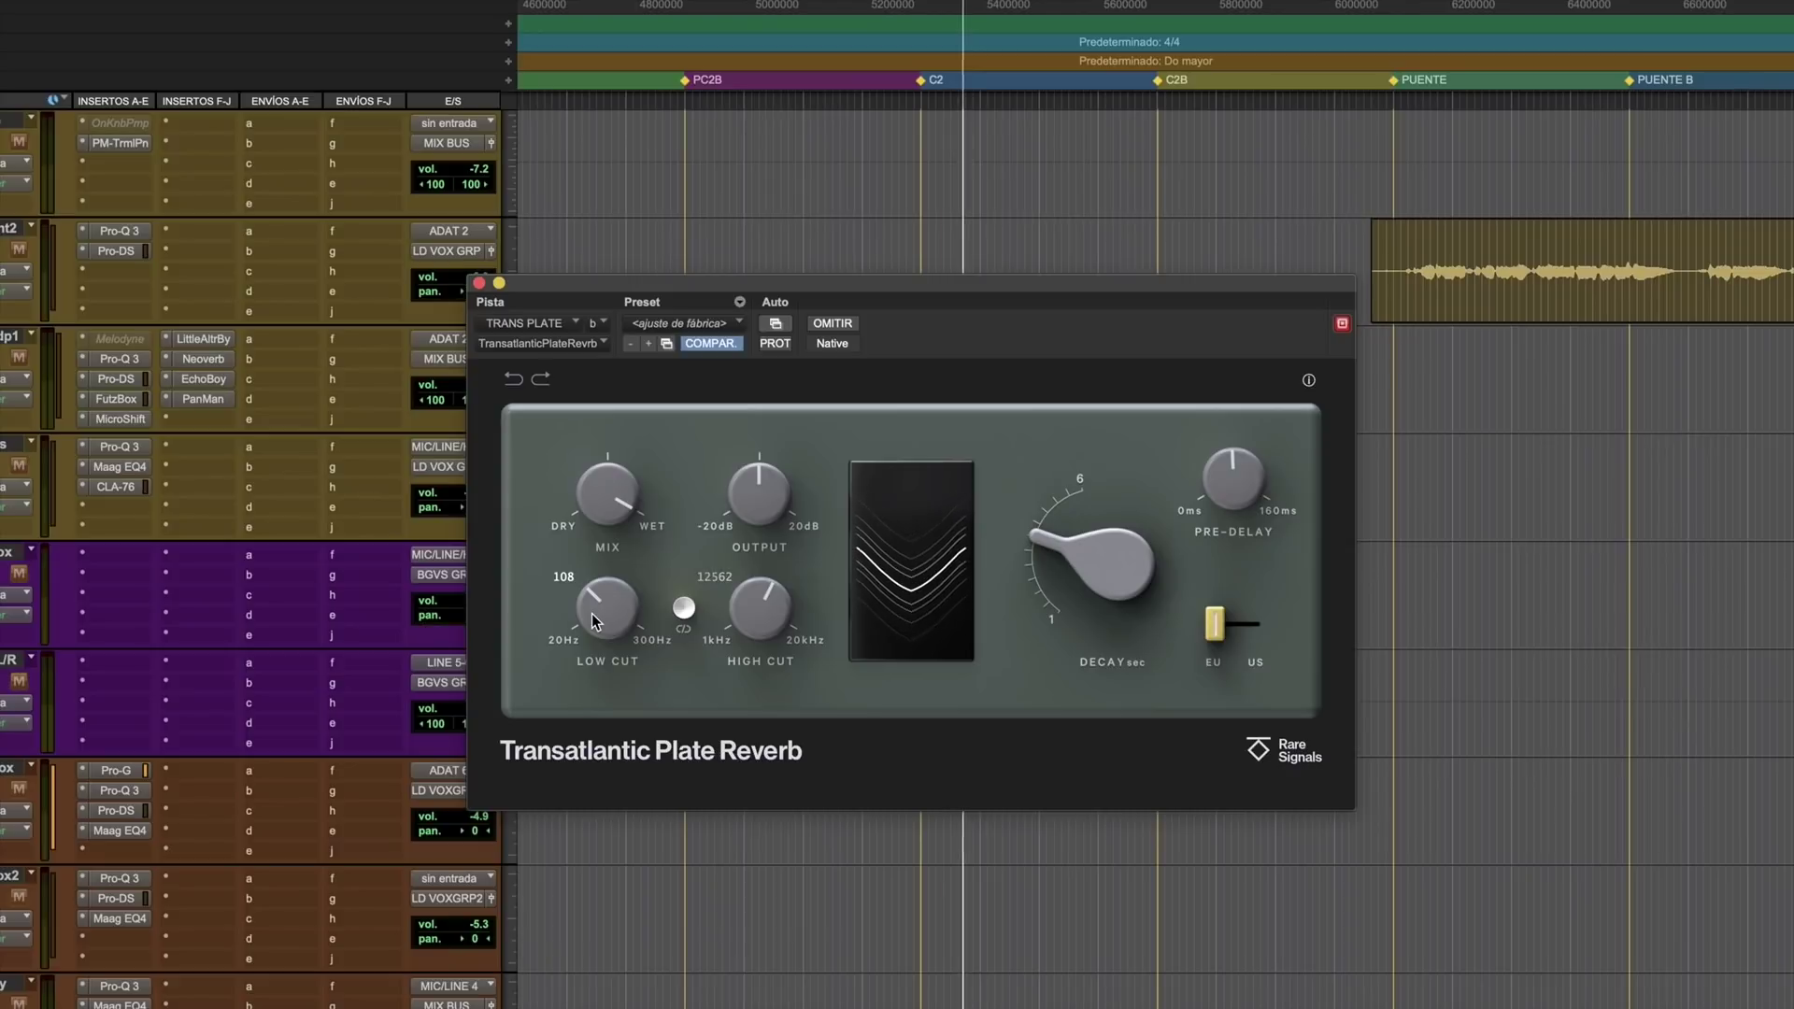
left_click(835, 324)
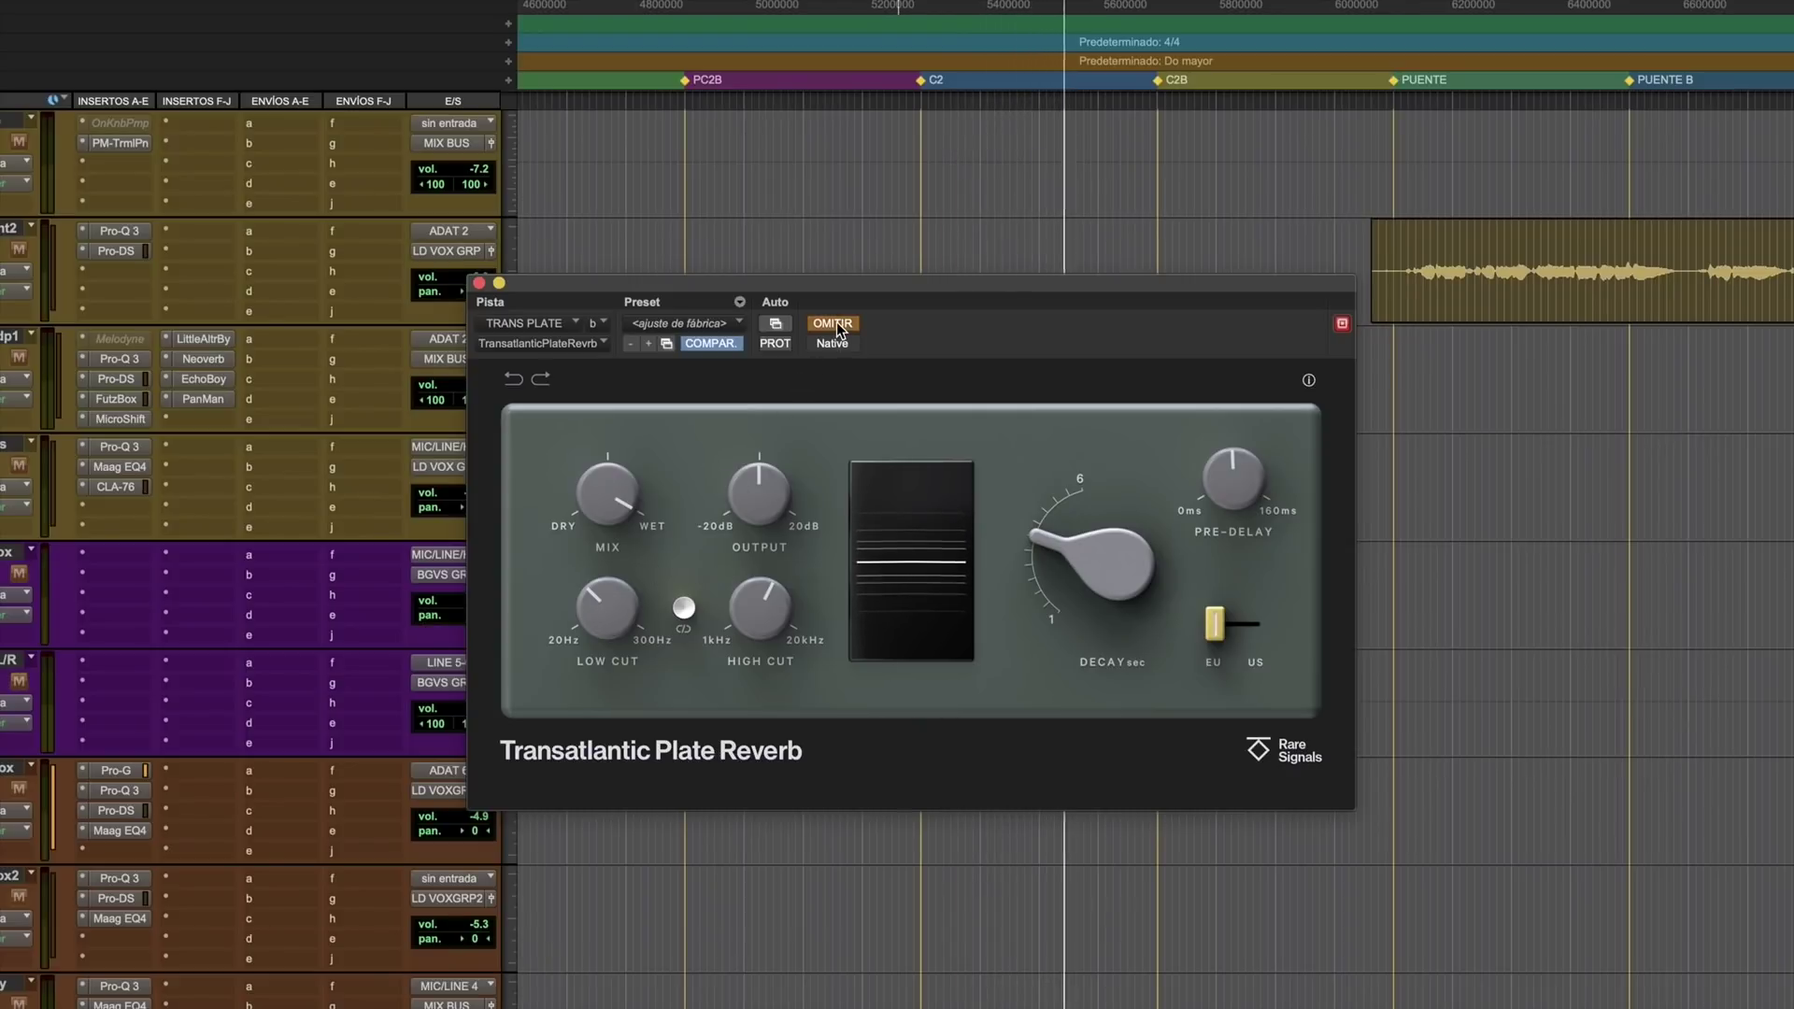
left_click(834, 324)
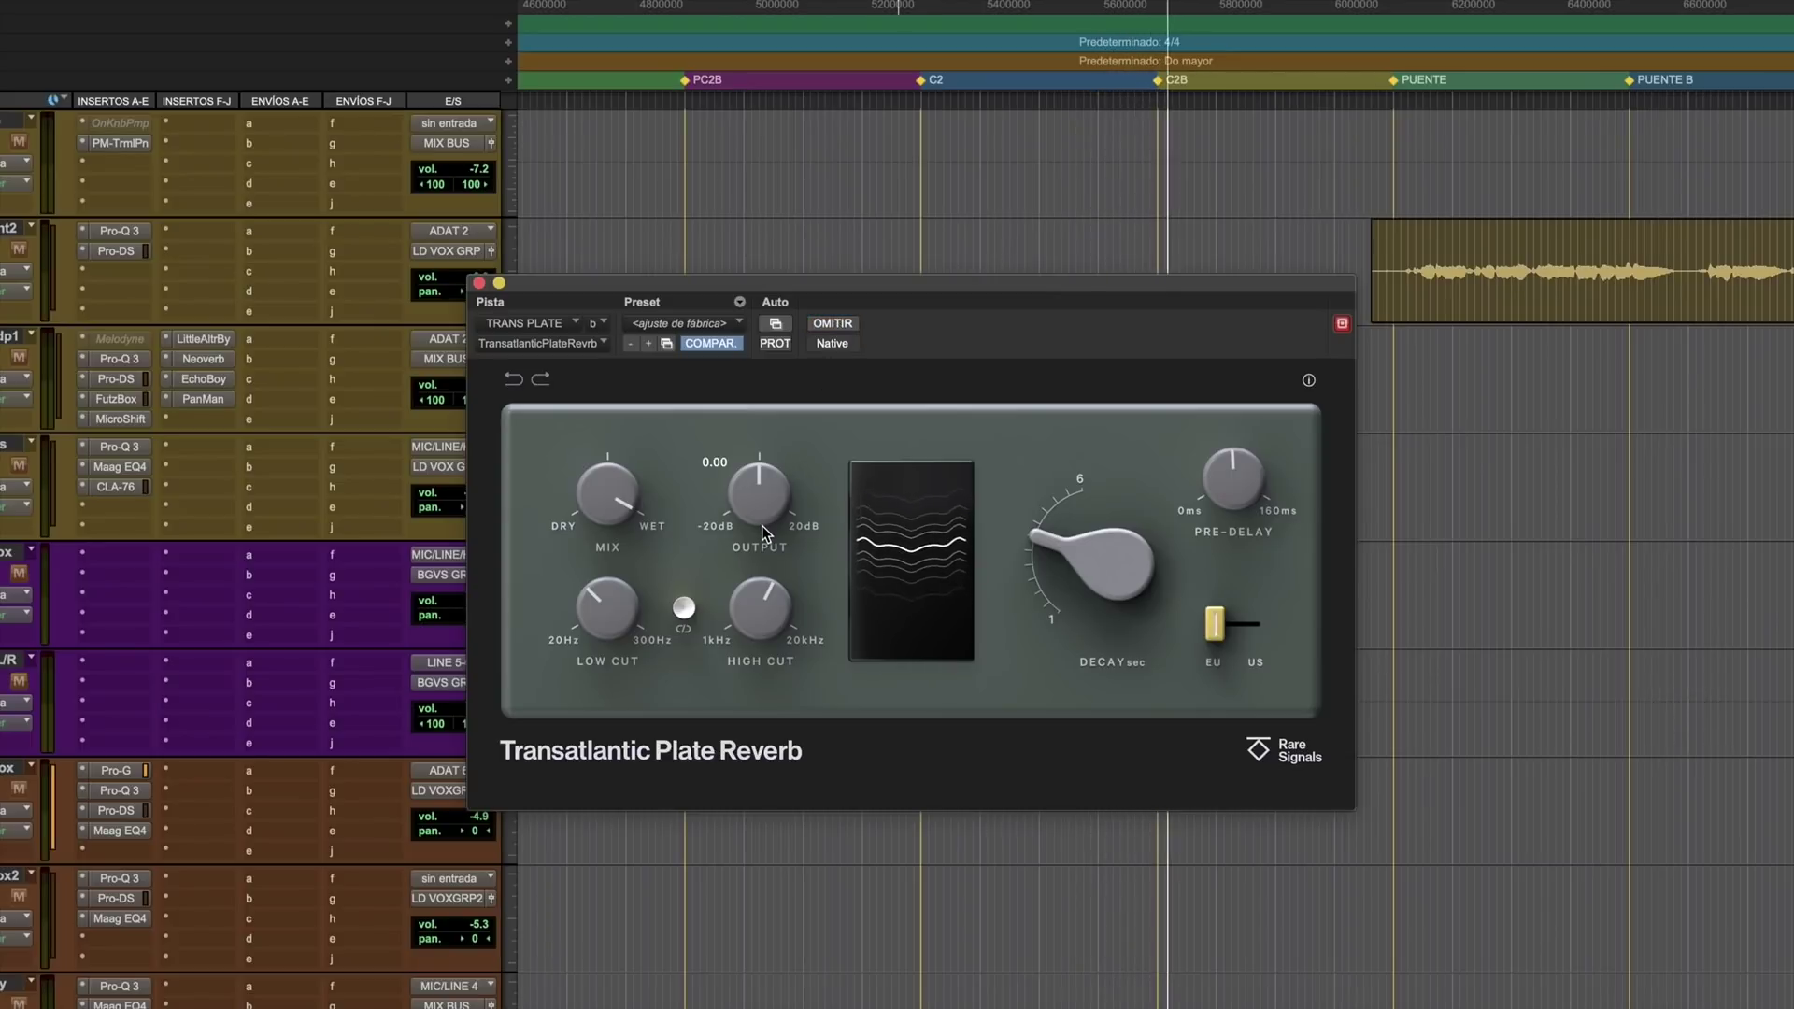
key("space")
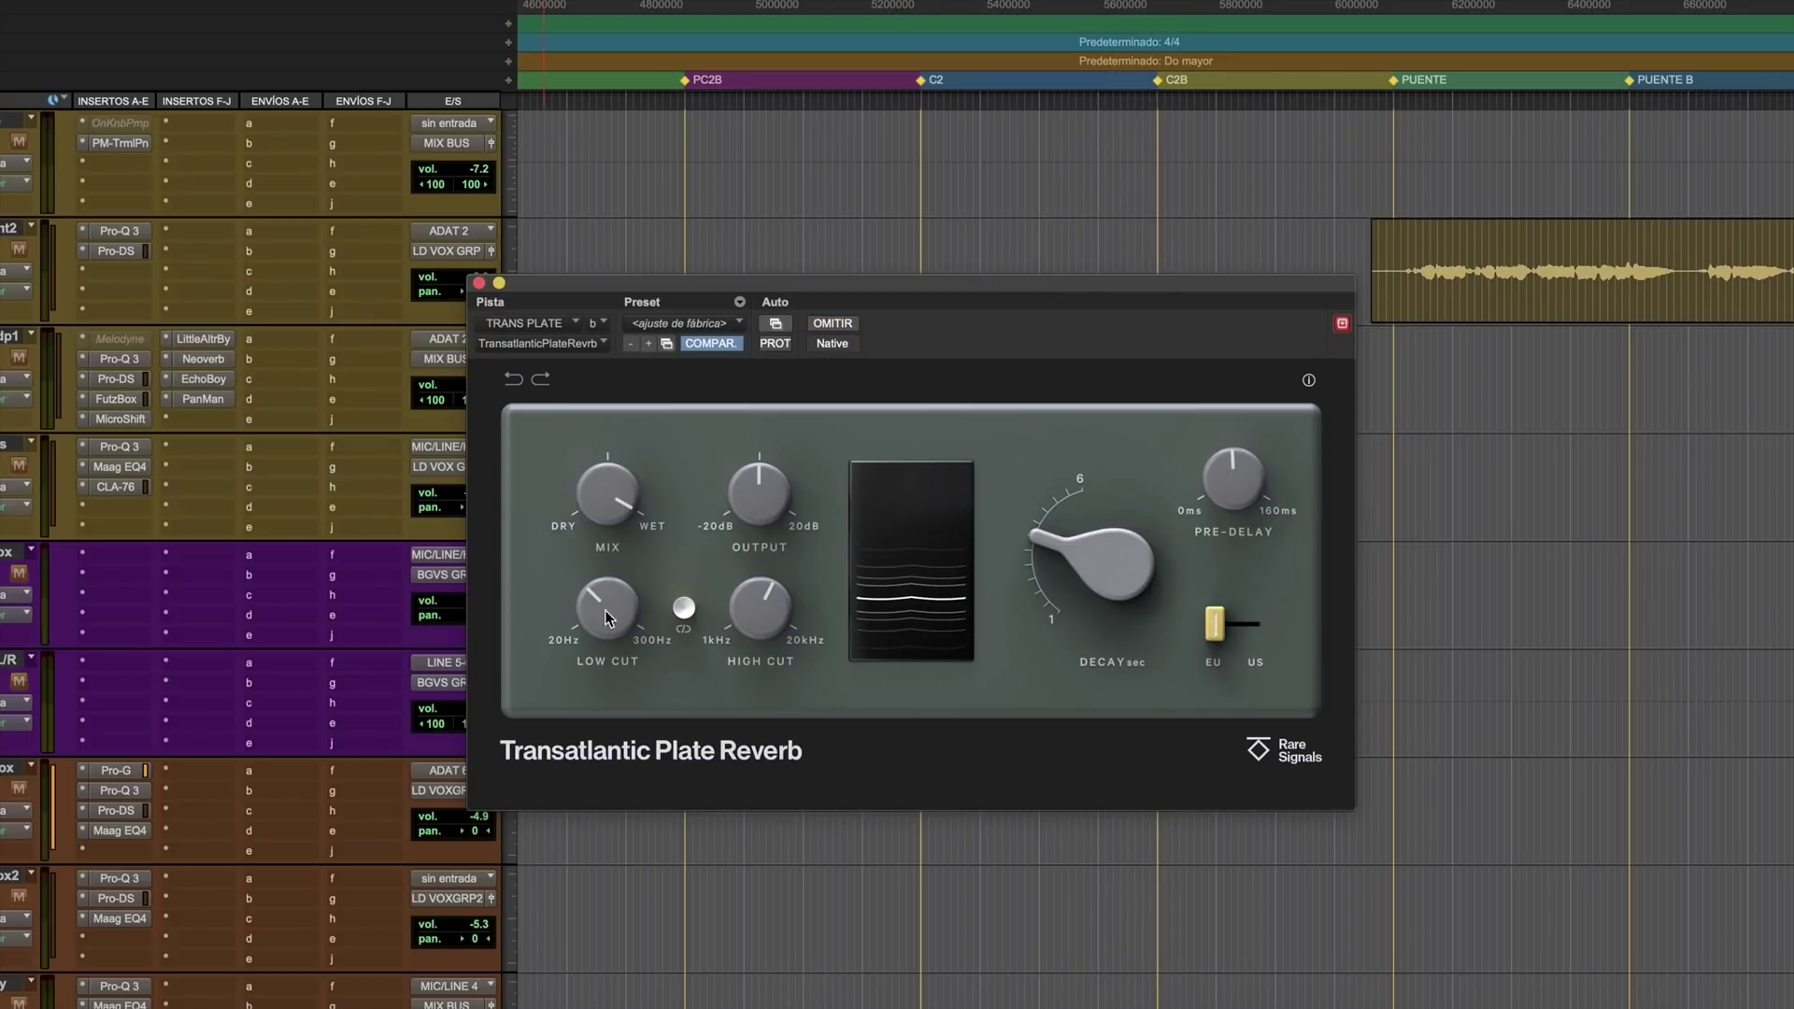
mouse_move(602, 605)
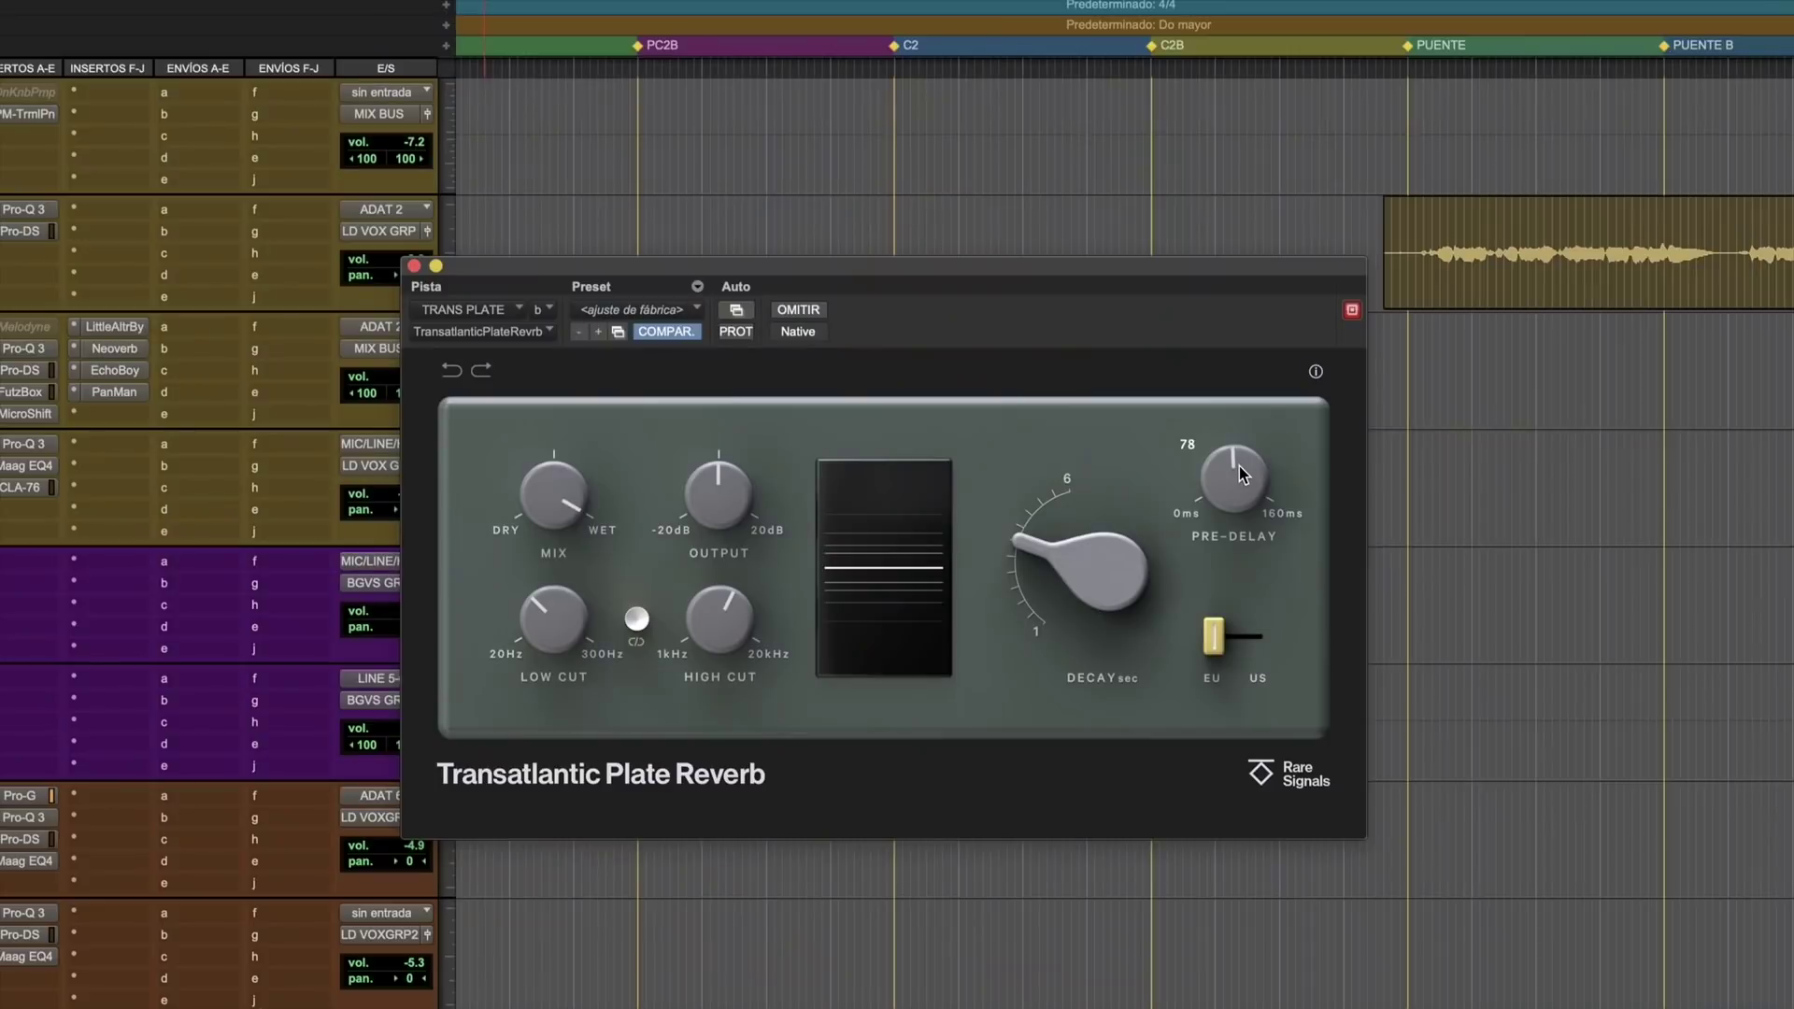
left_click(414, 267)
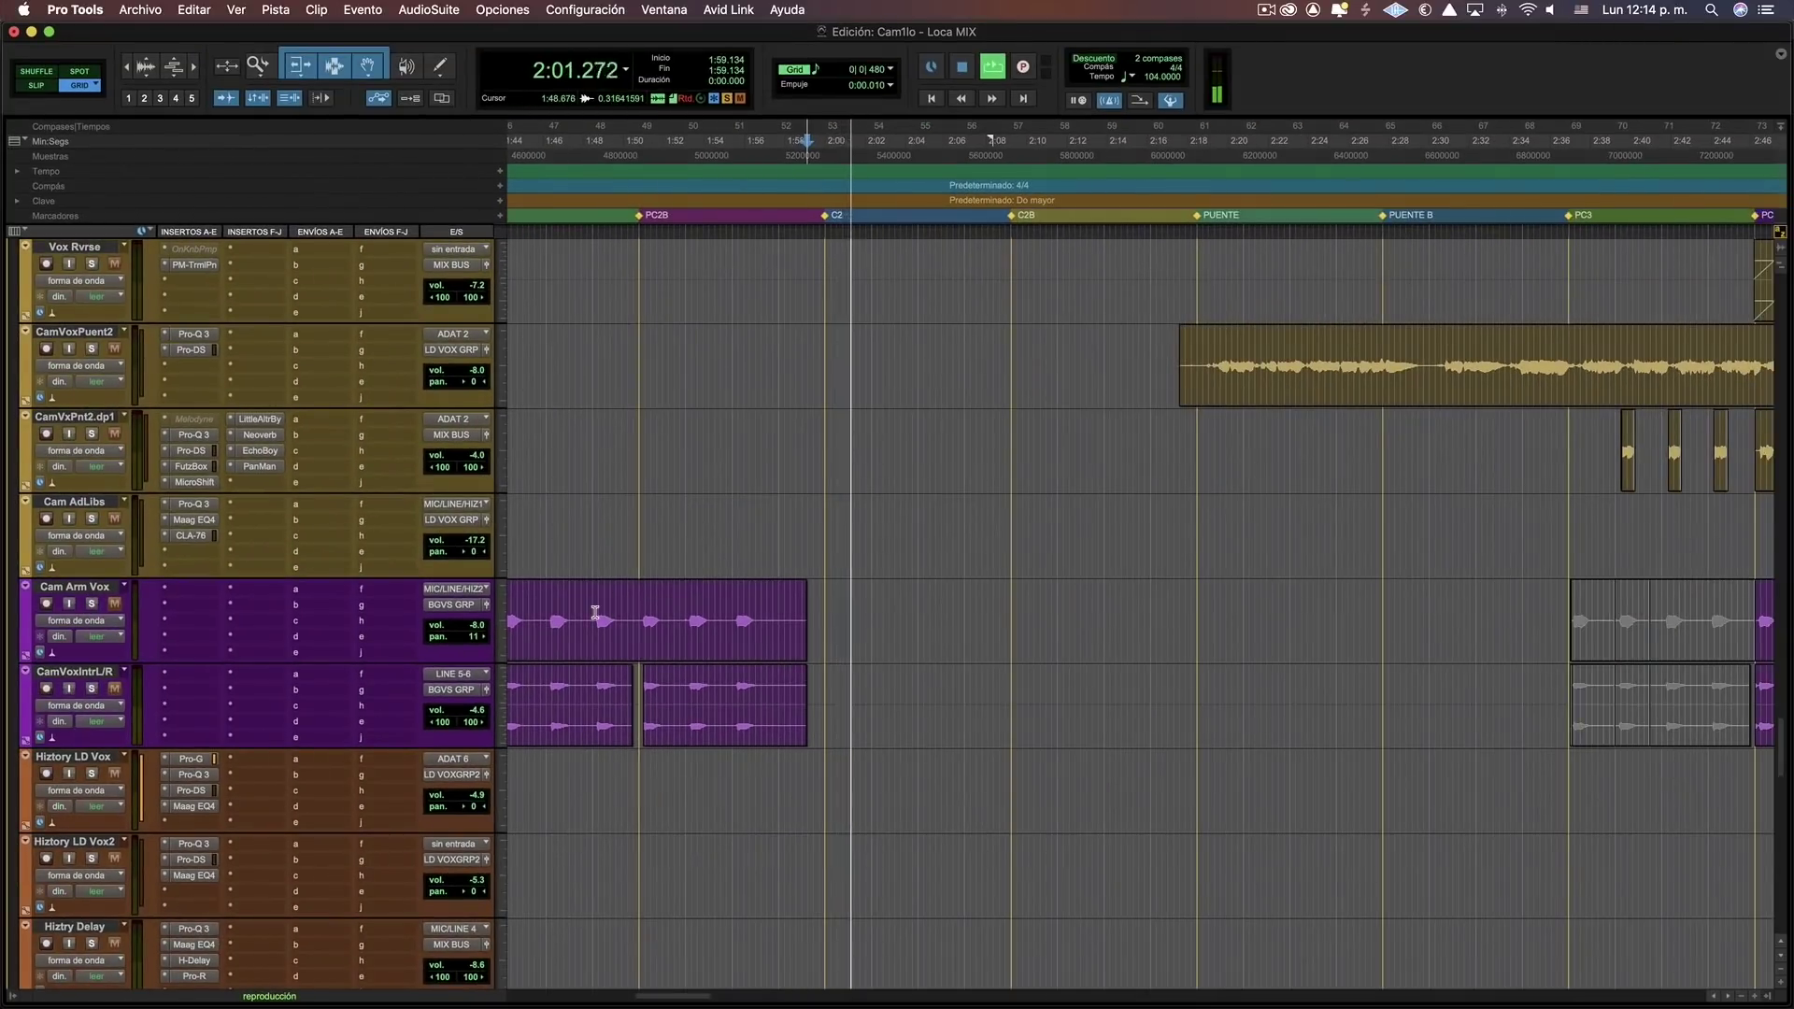
Unsolo Cam Vox Coro and set the playback start to 1:54.230 on CamVoxPreCor.
scroll(595, 612, "up", 5)
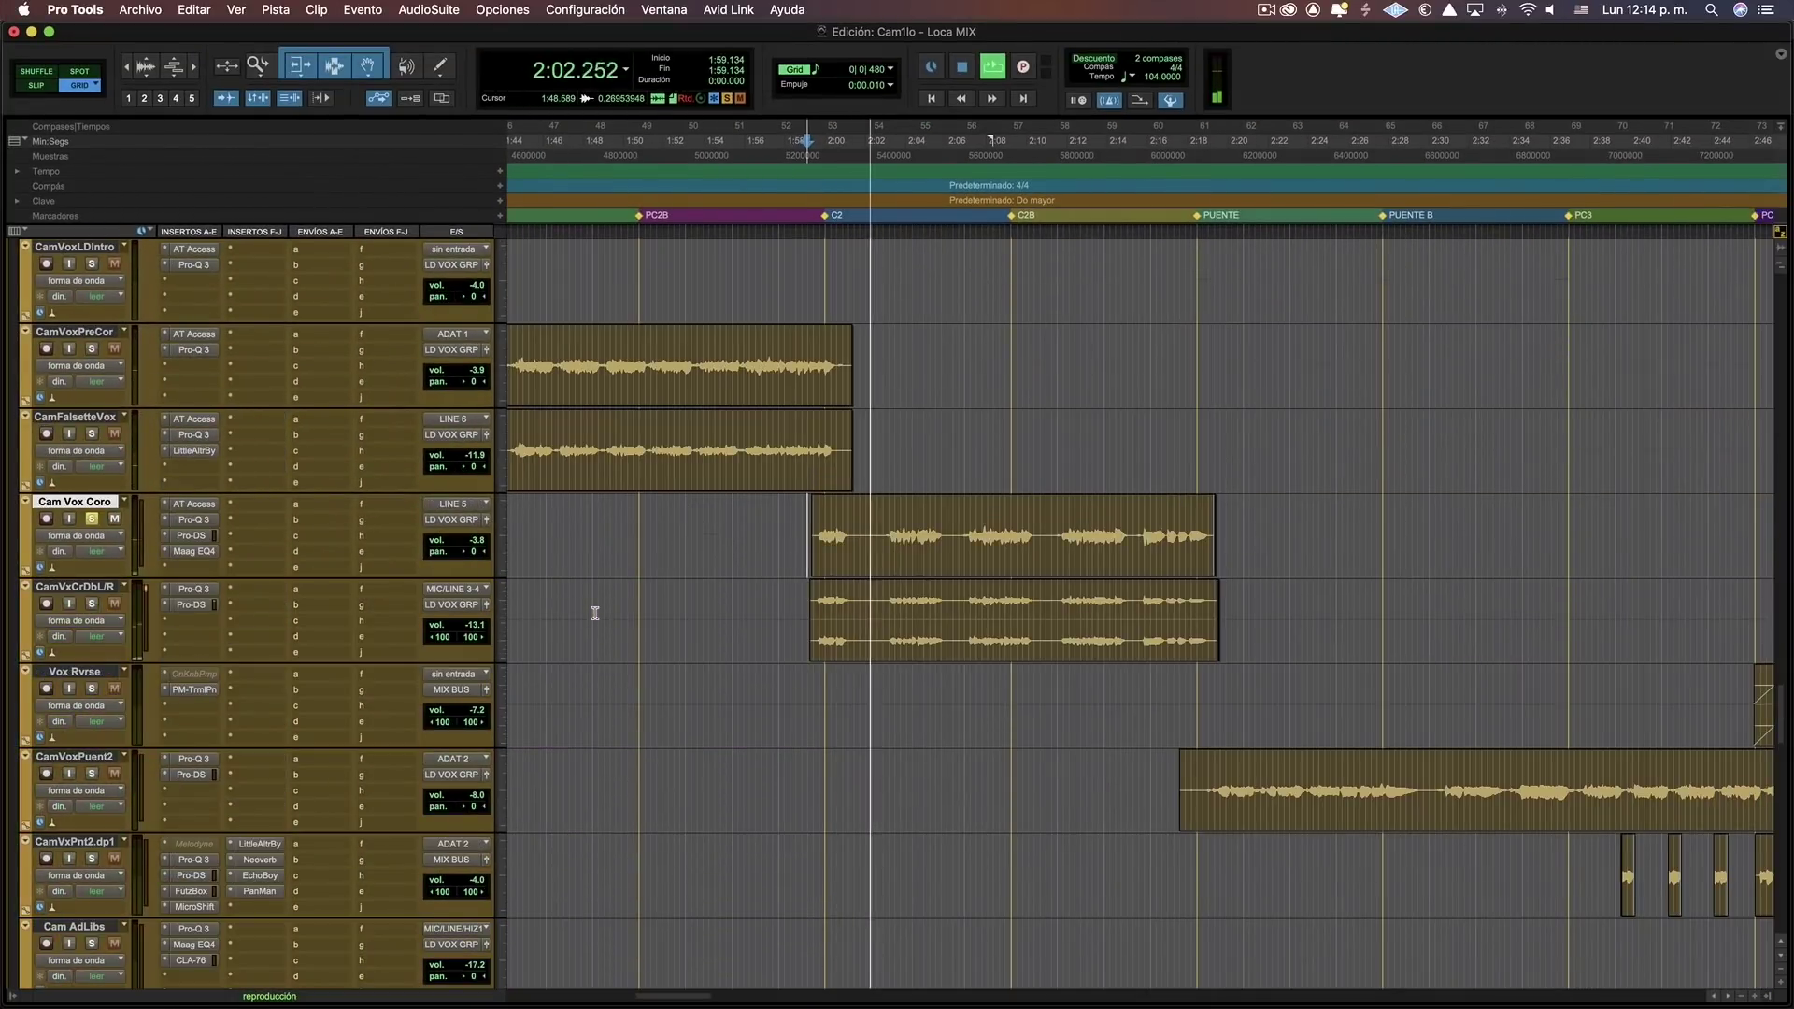
scroll(595, 612, "down", 6)
scroll(595, 612, "up", 4)
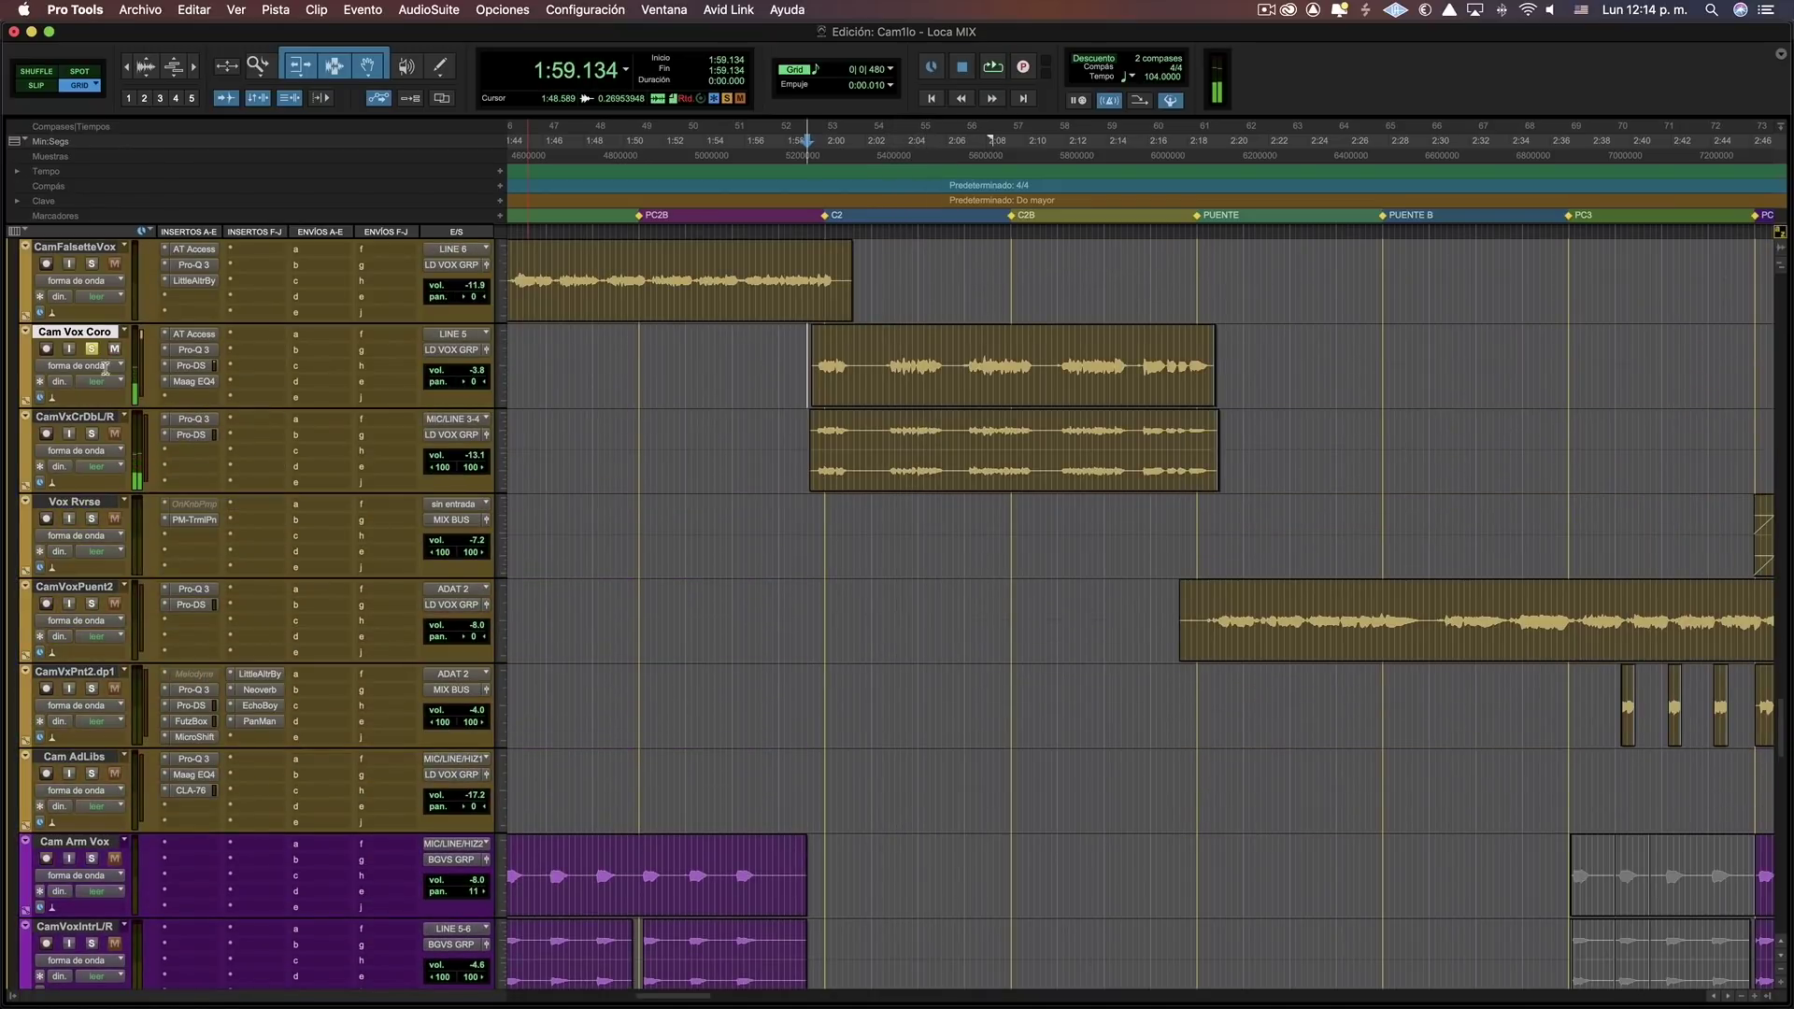
scroll(729, 452, "up", 5)
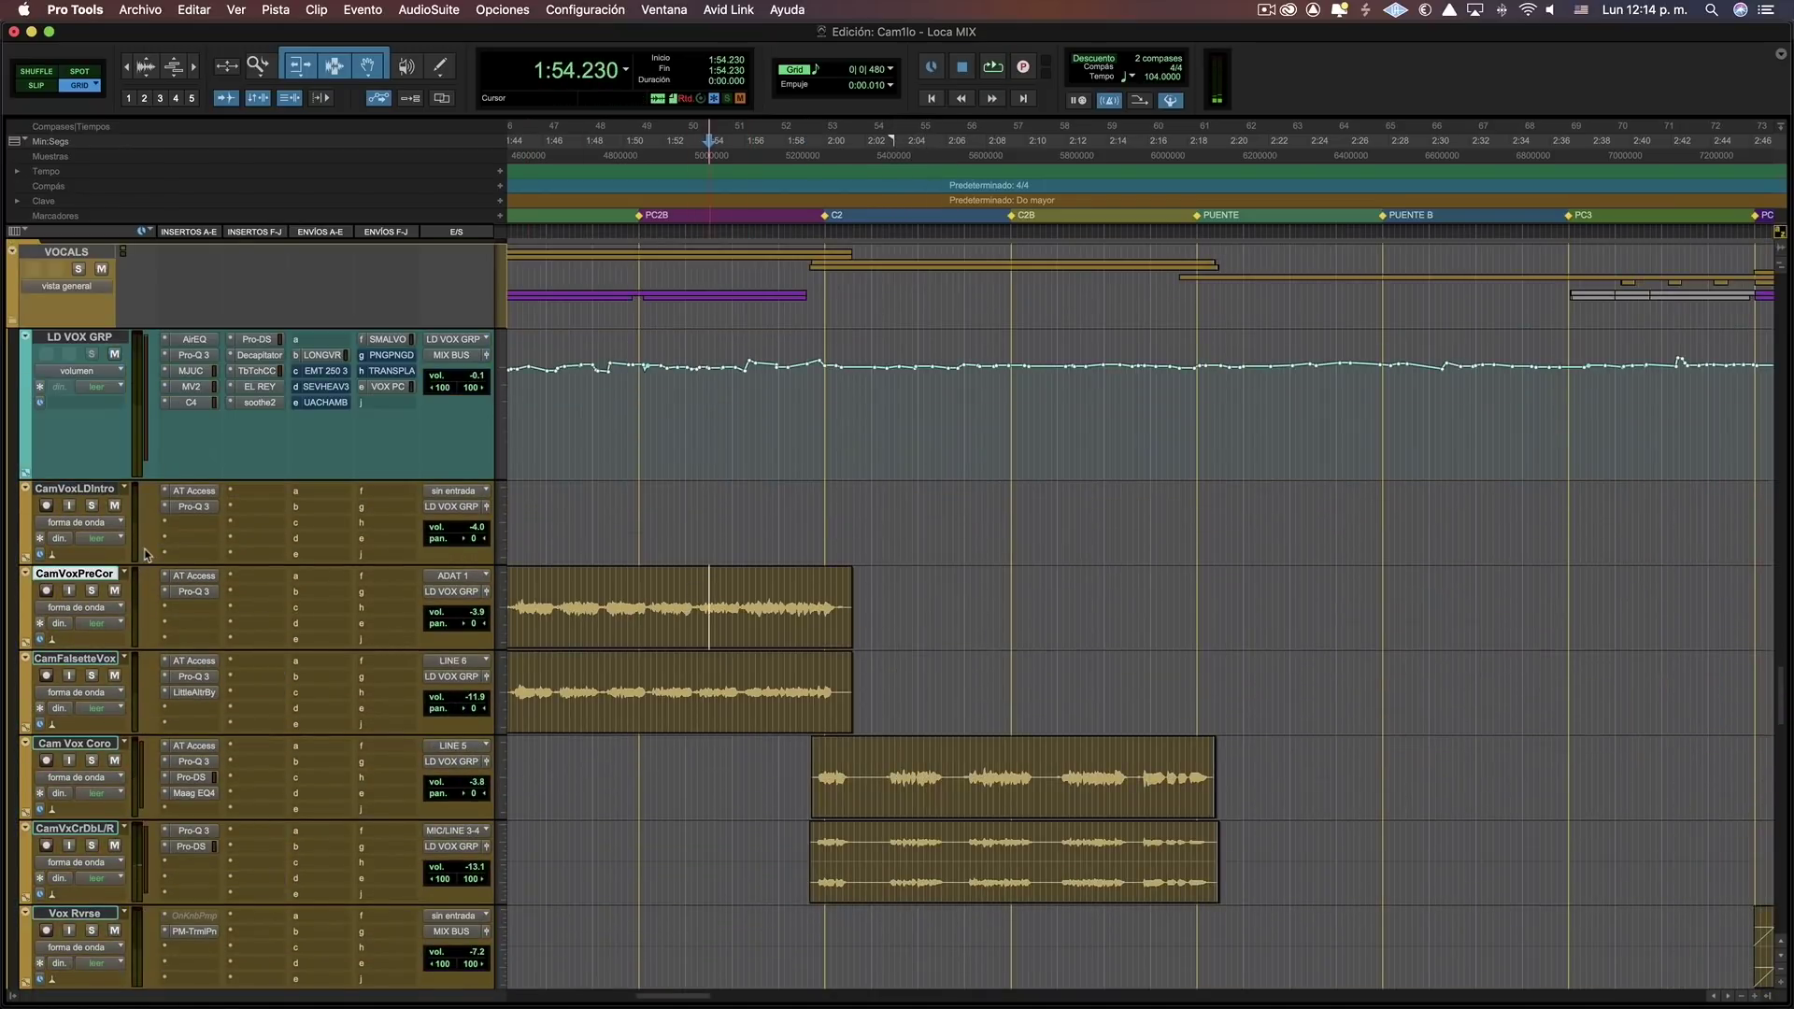
scroll(733, 660, "down", 5)
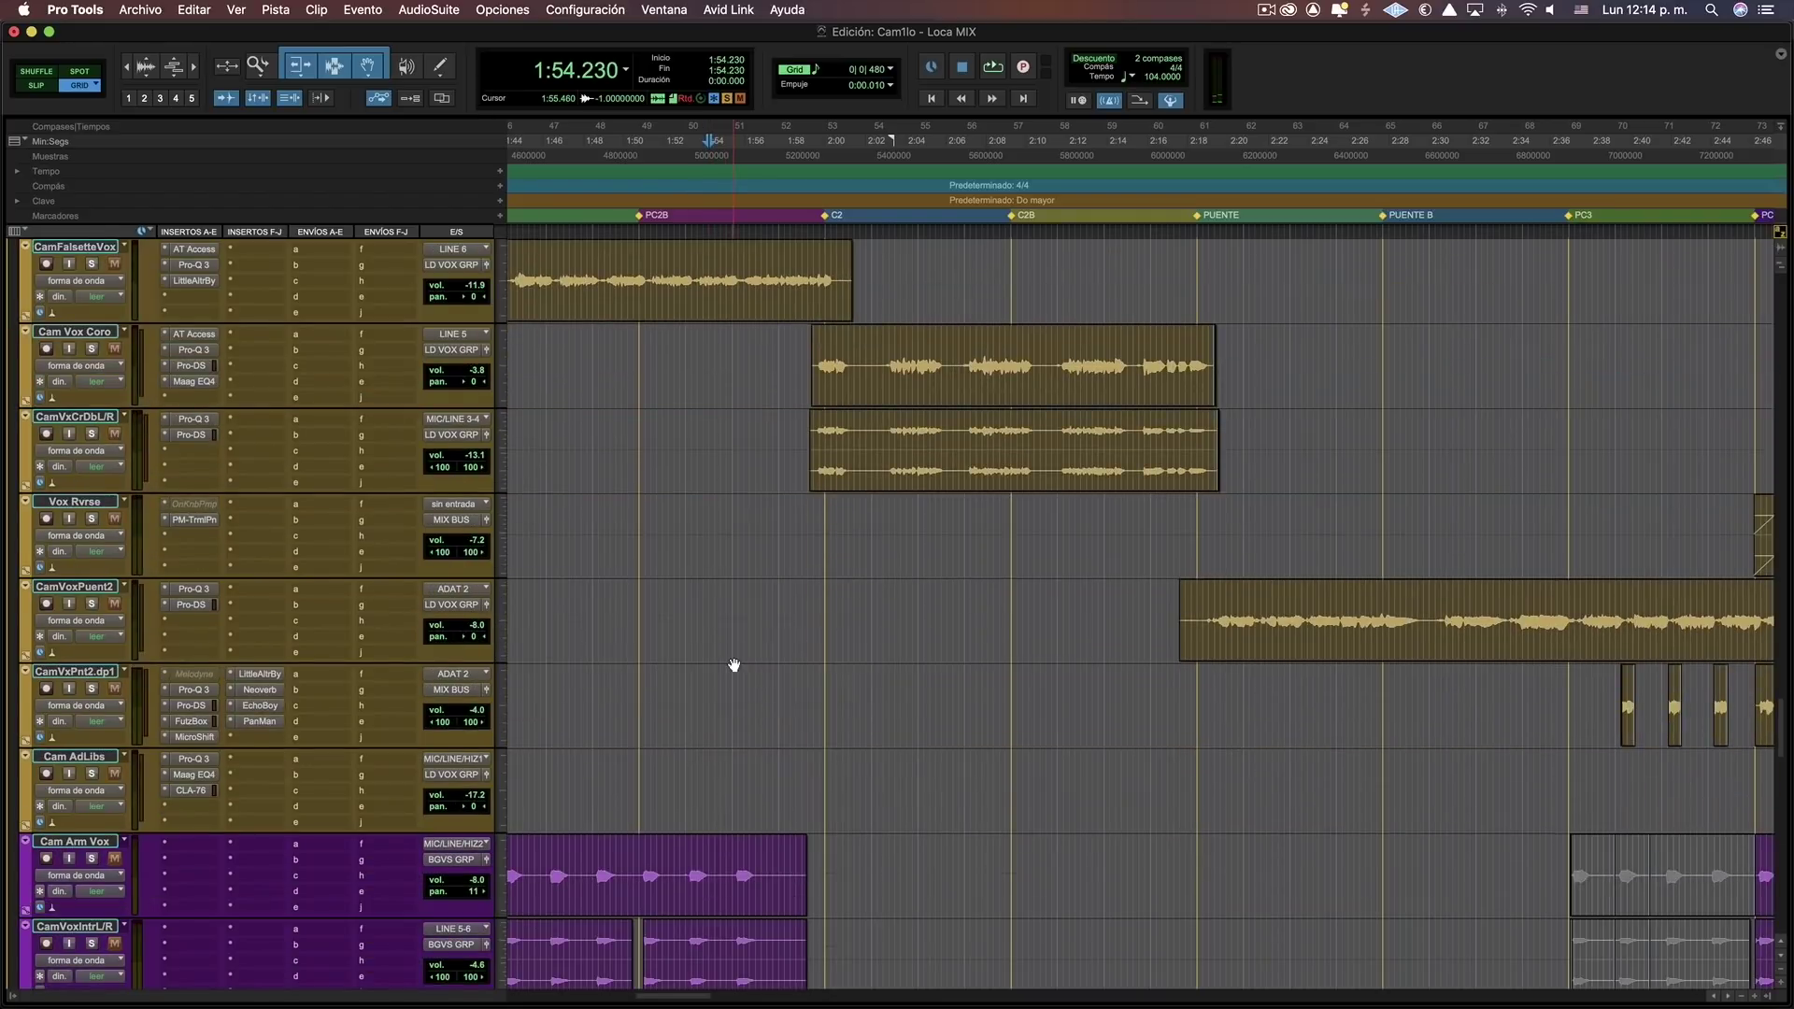
Play the mix from 1:54.230, open the TSAR-1 Reverb on the SMALL VOX VRB track and move its window clear of the inserts.
scroll(733, 664, "down", 10)
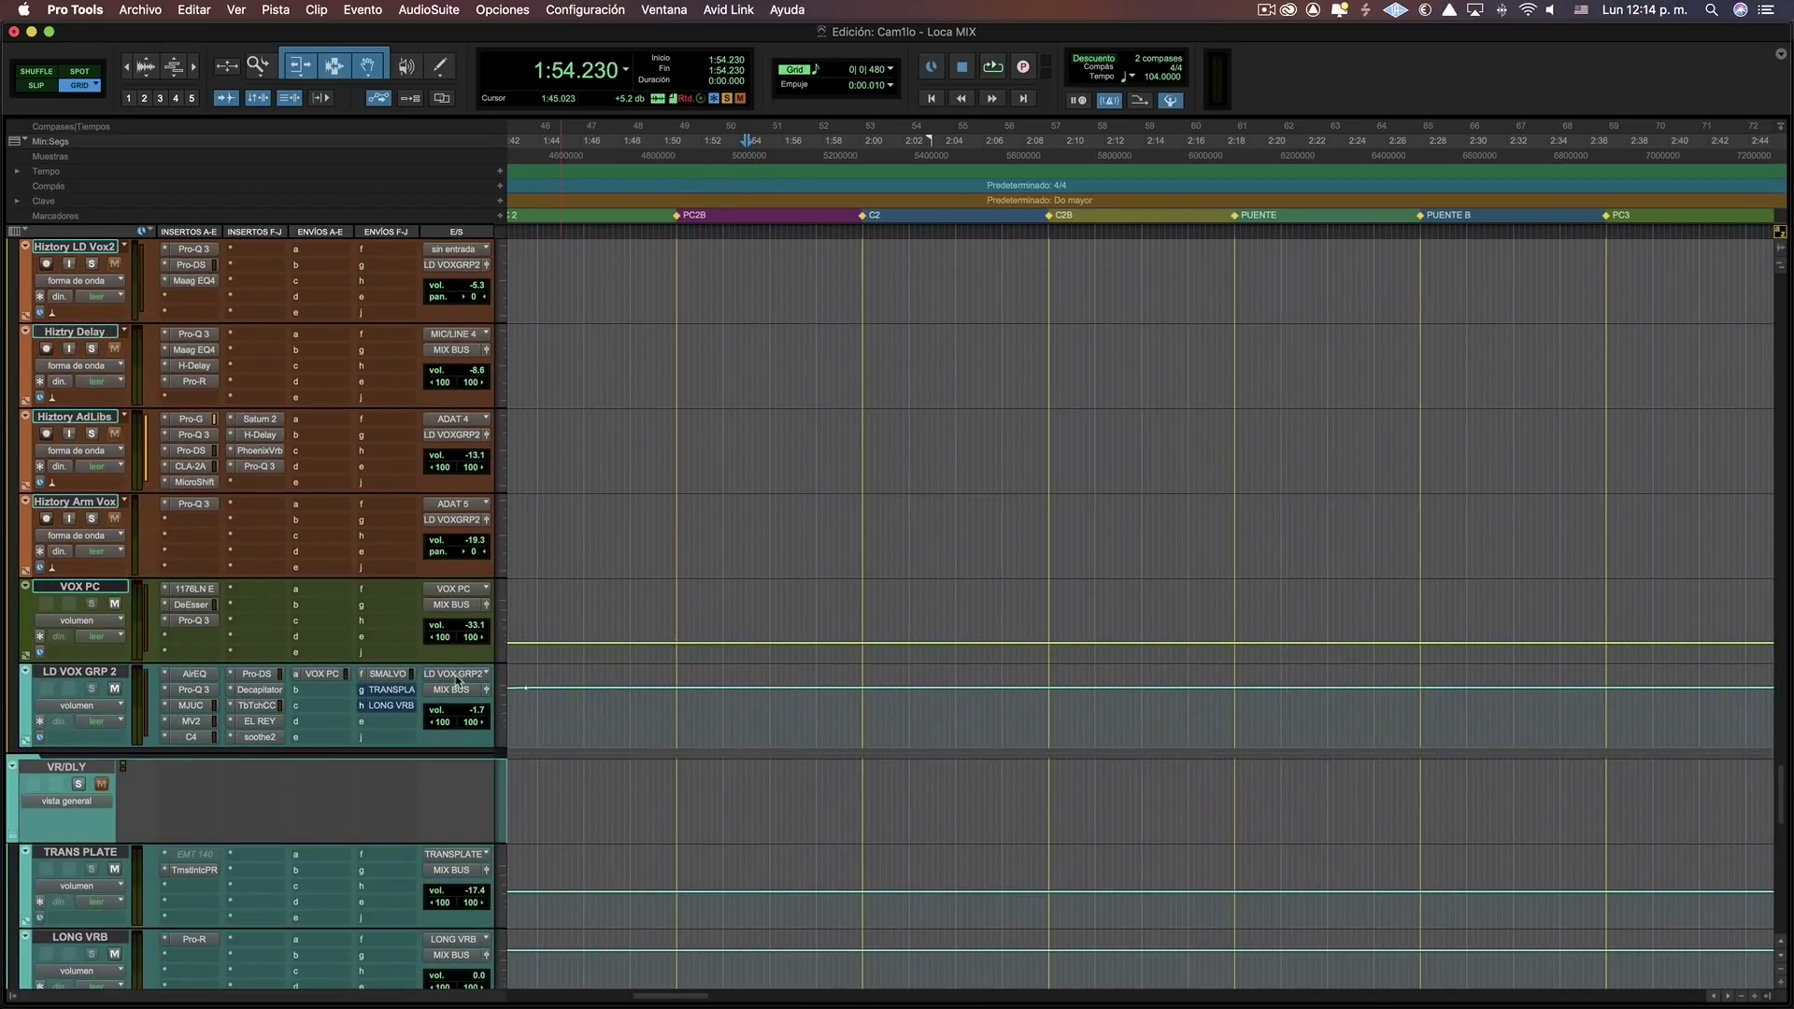
scroll(388, 681, "down", 4)
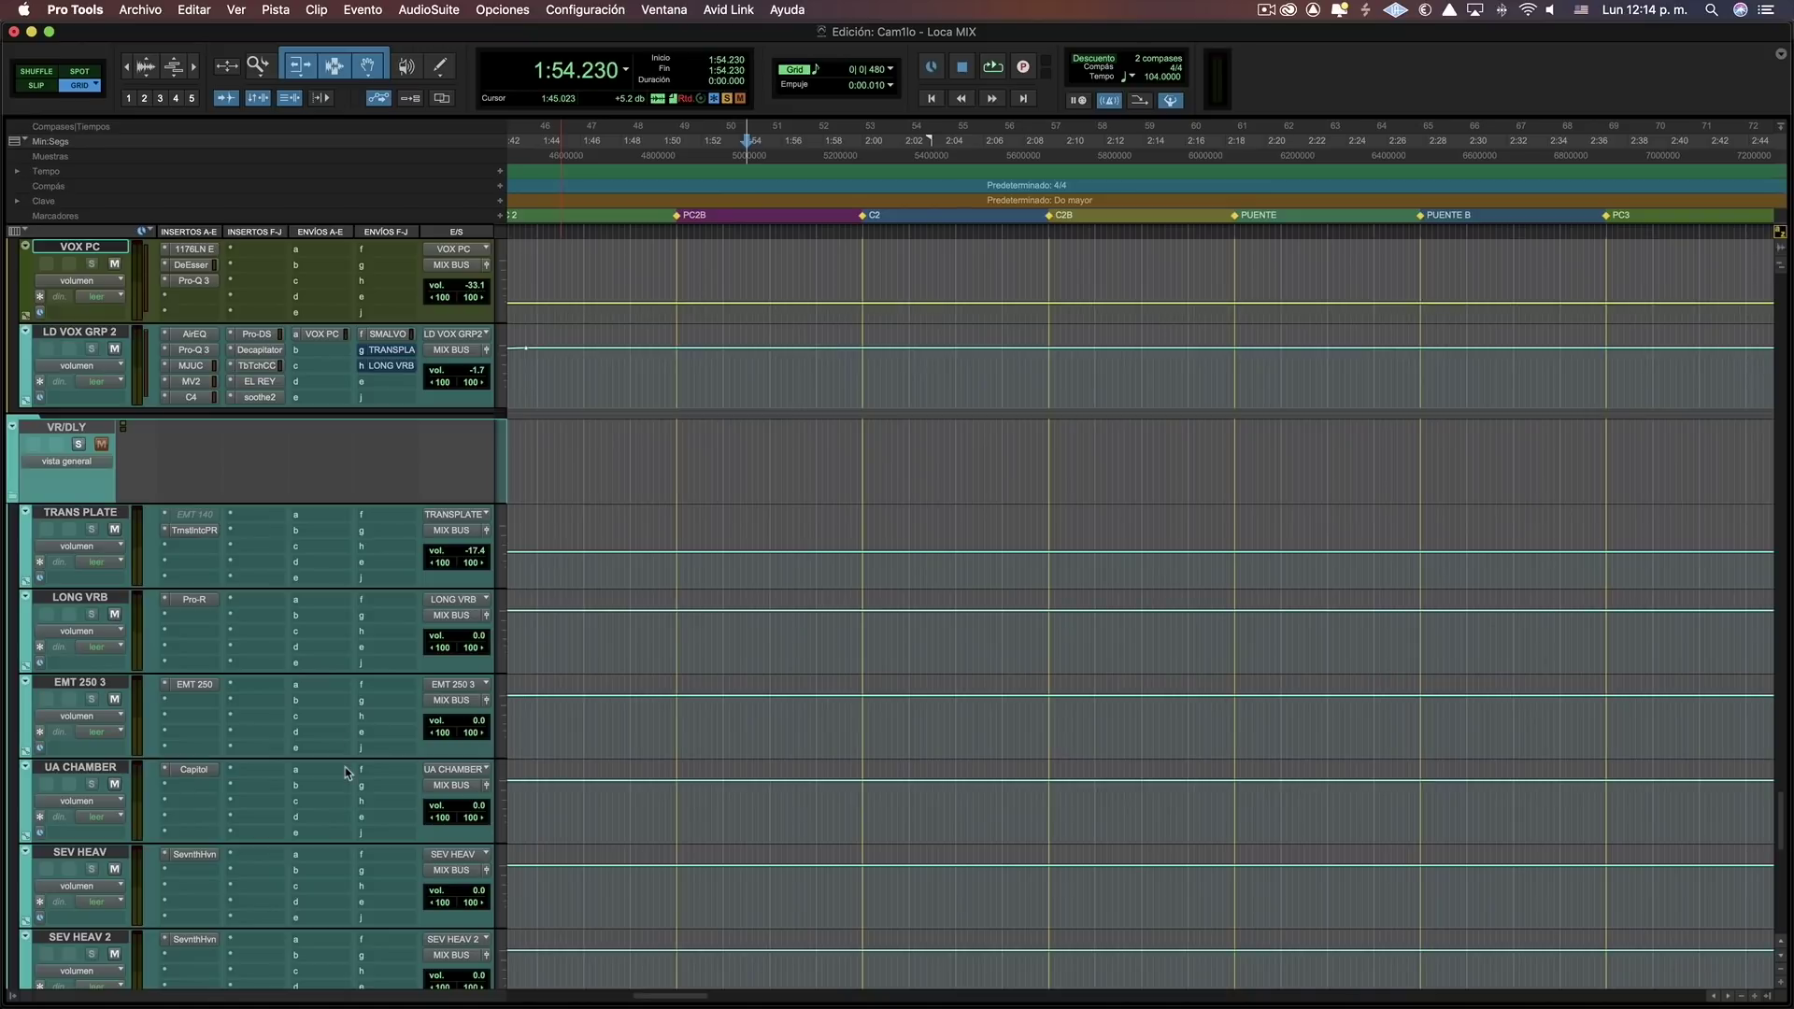
key("space")
scroll(346, 776, "down", 8)
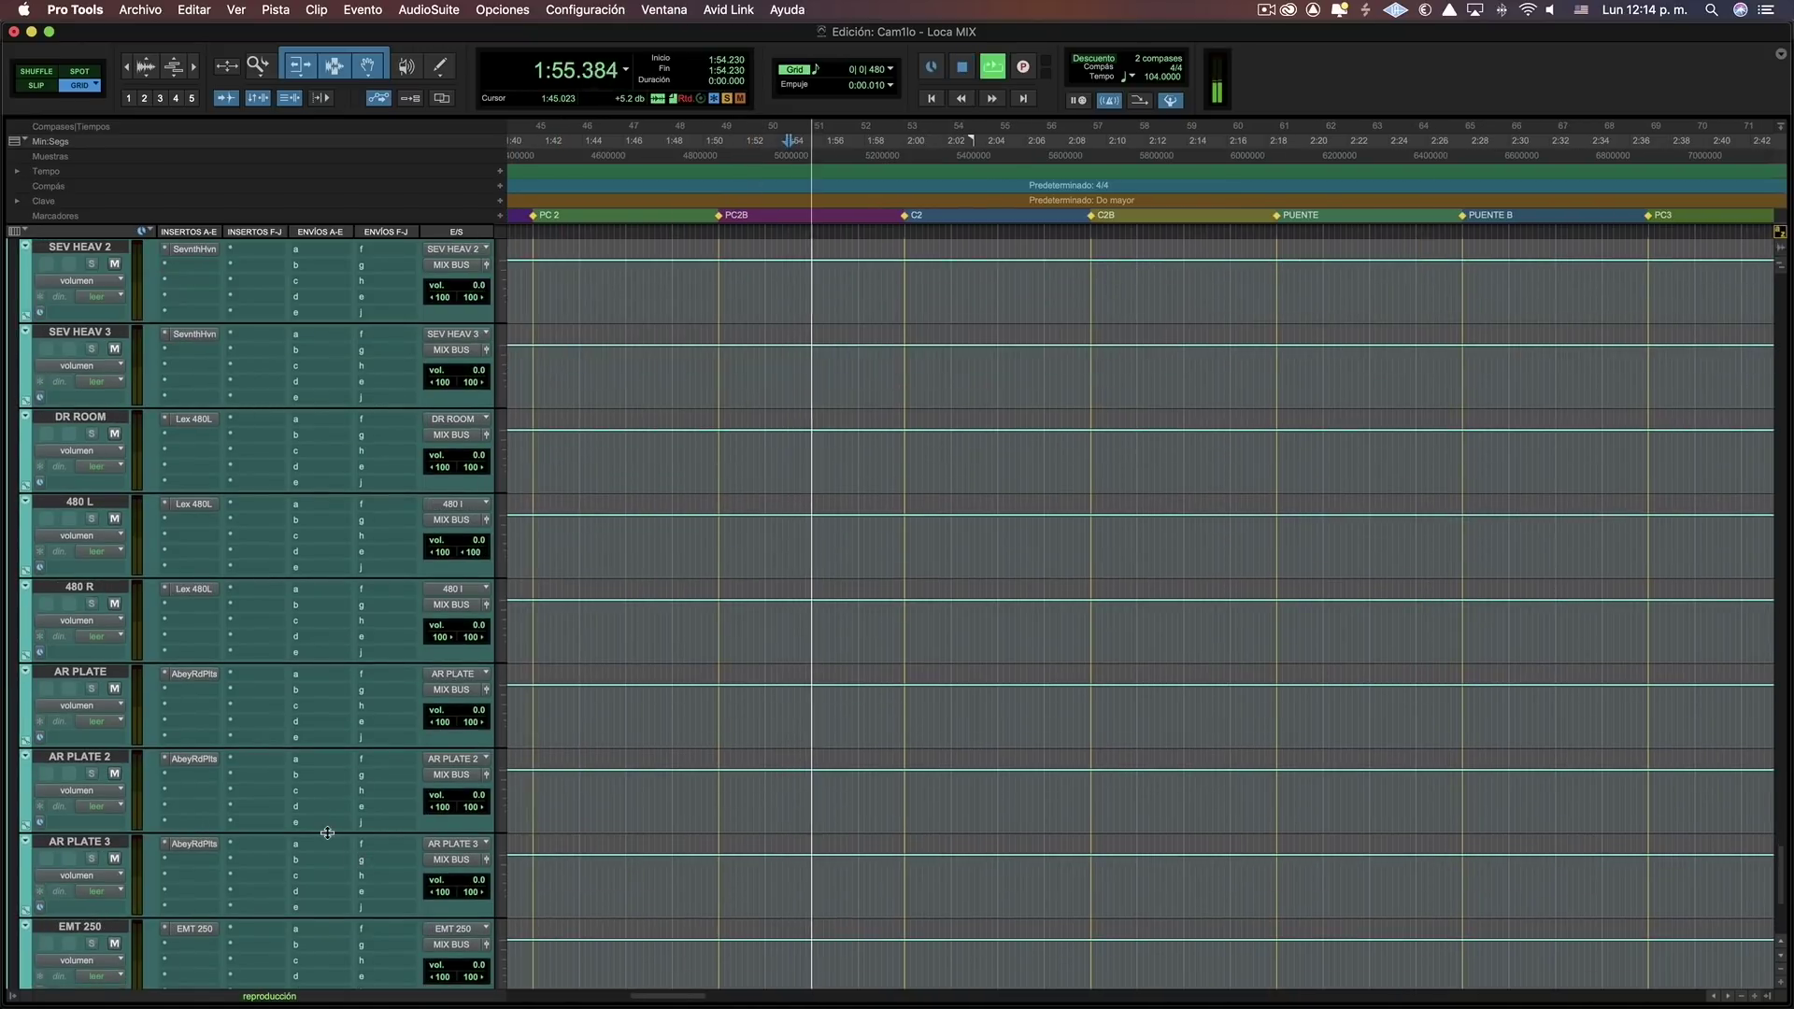
scroll(200, 762, "down", 4)
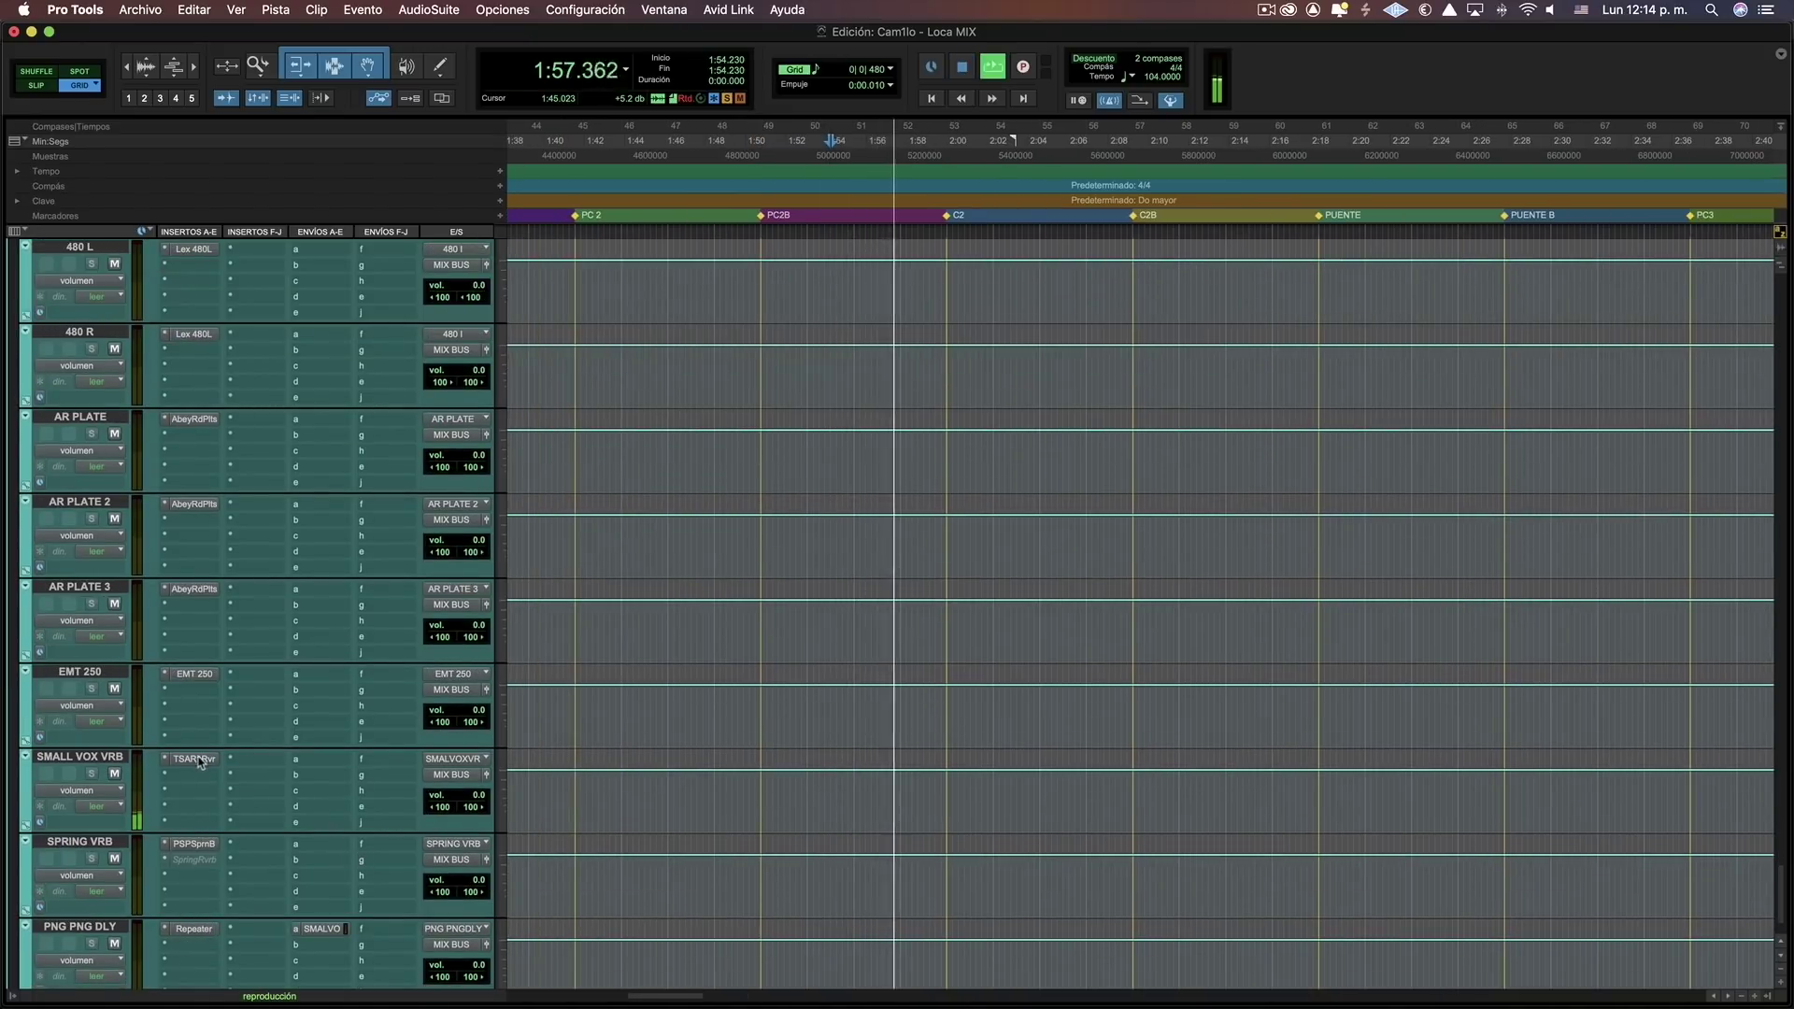
left_click(200, 761)
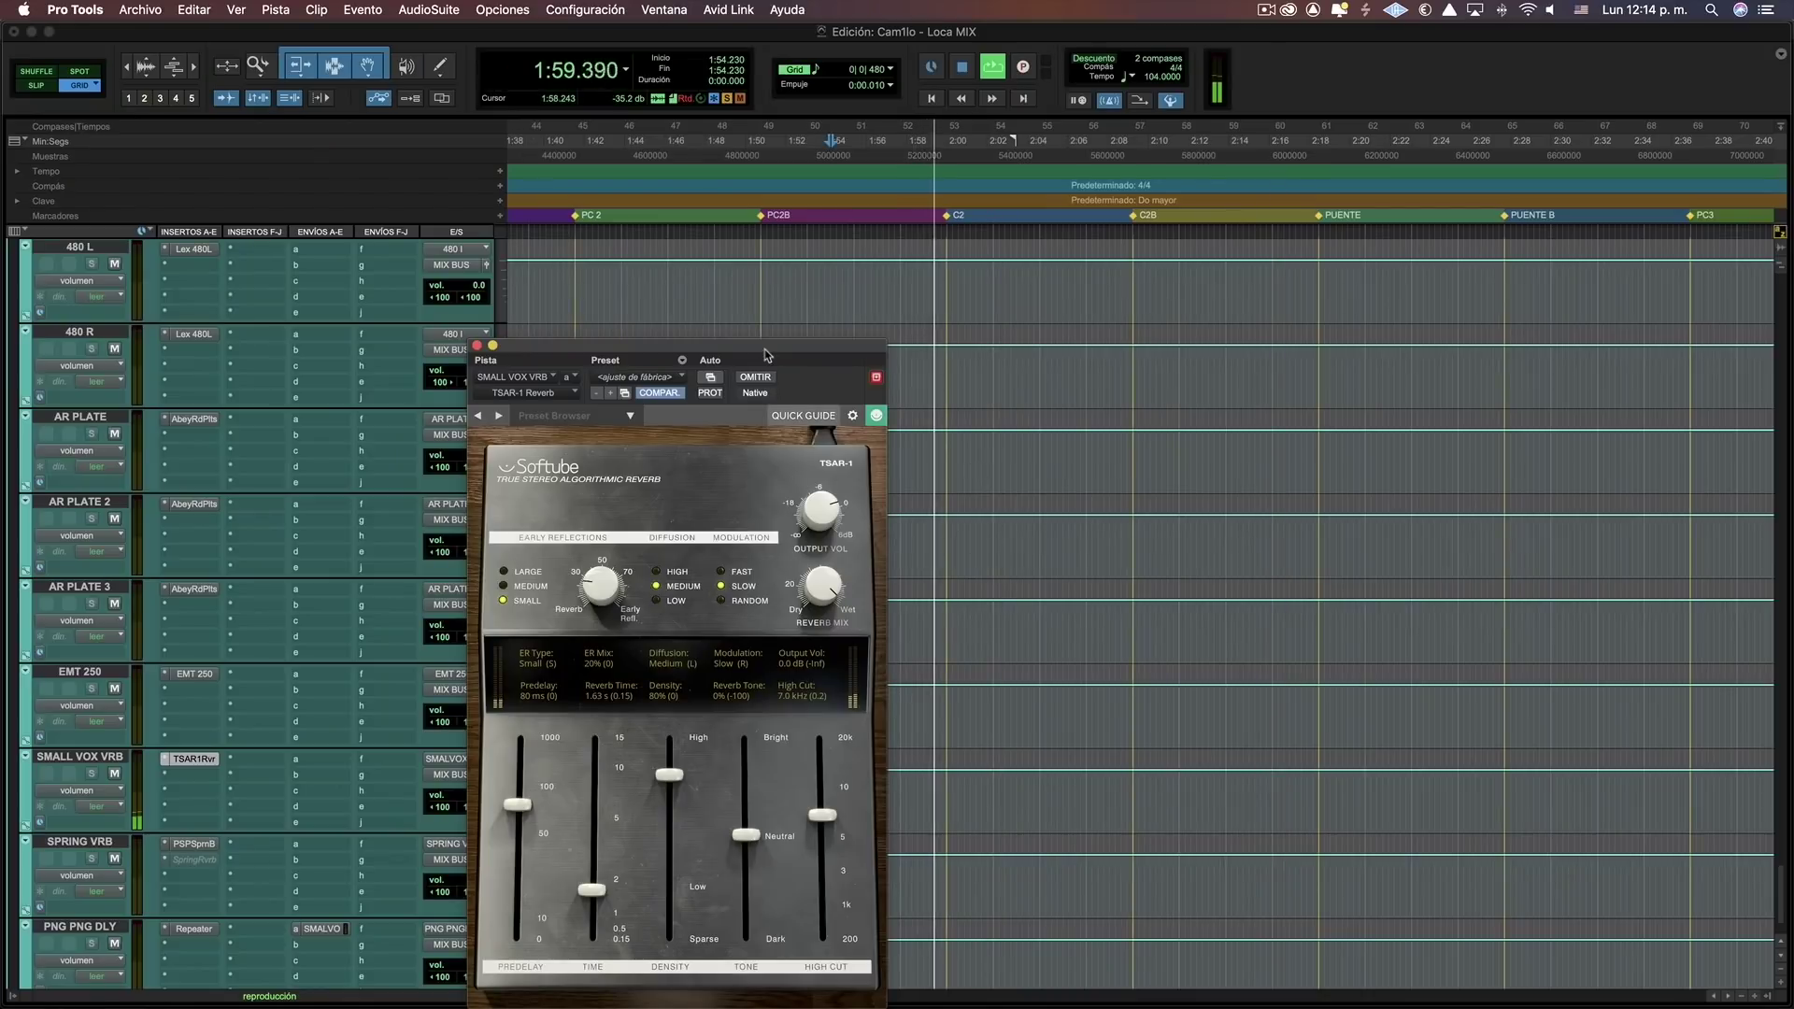
left_click_drag(766, 355, 972, 255)
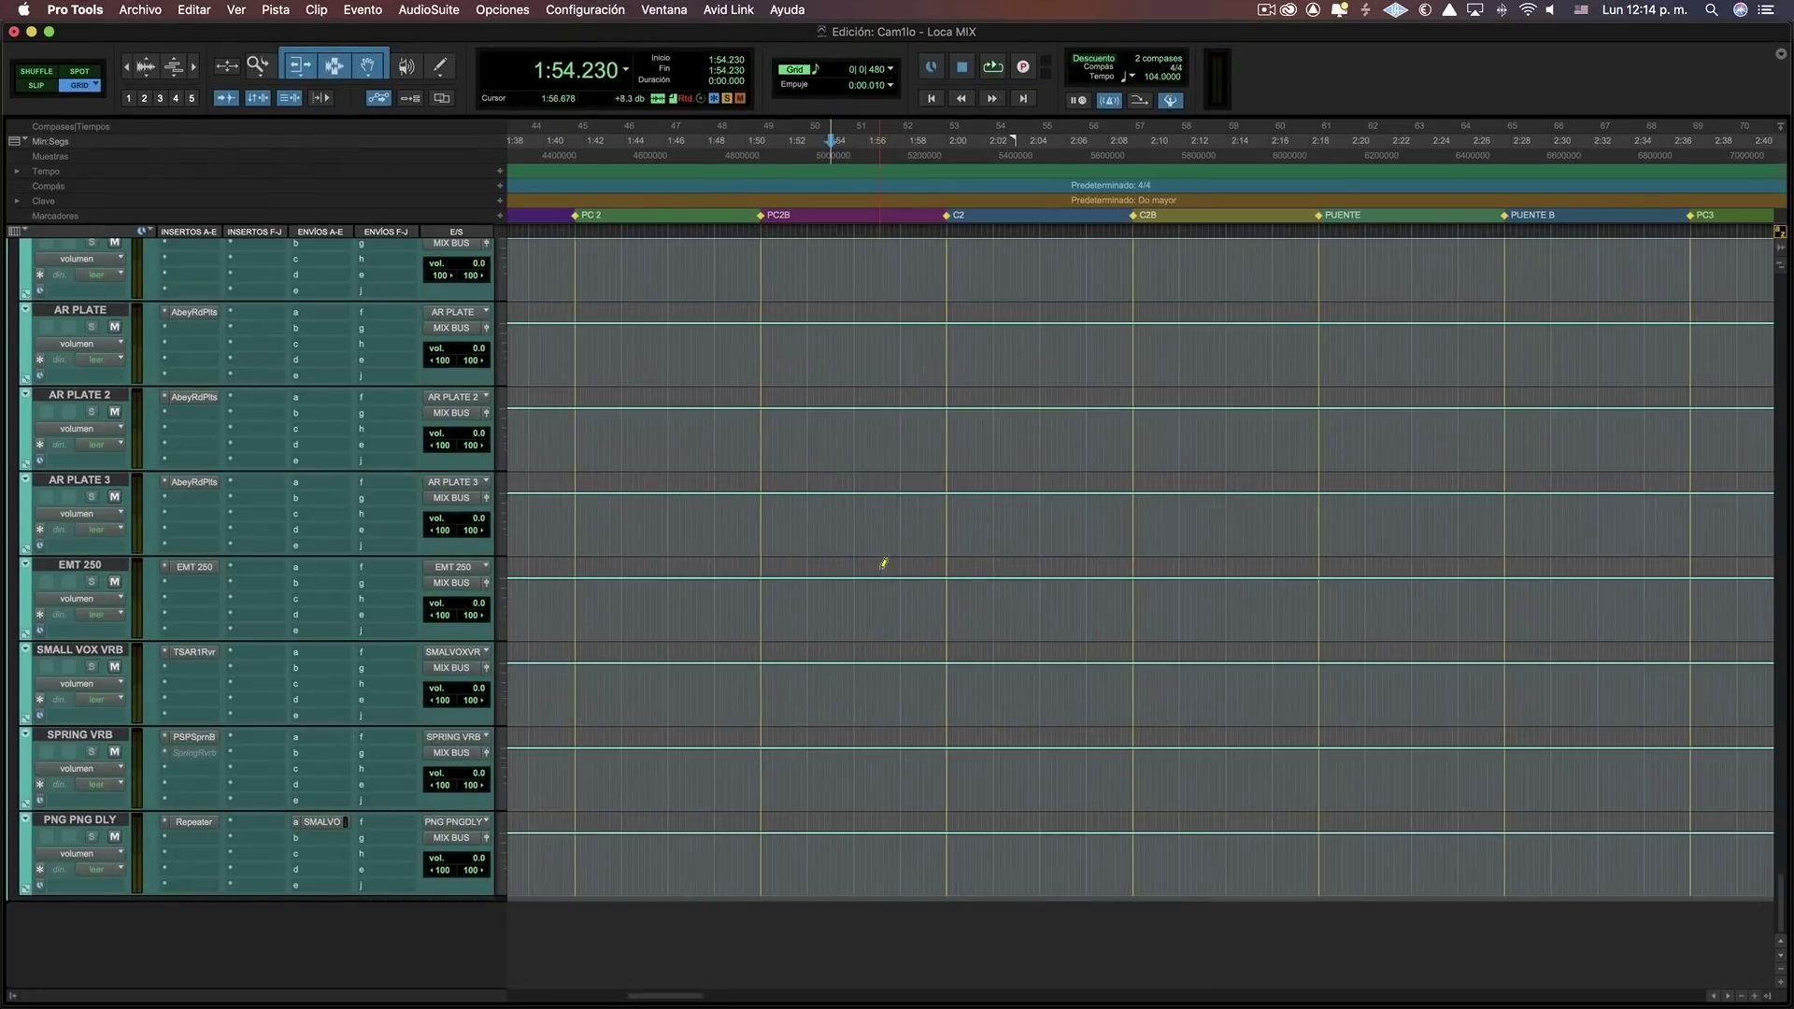
Inspect the 1176LN, DeEsser and Pro-Q 3 on the VOX PC track, close the plug-in window and resume playback.
scroll(881, 570, "up", 5)
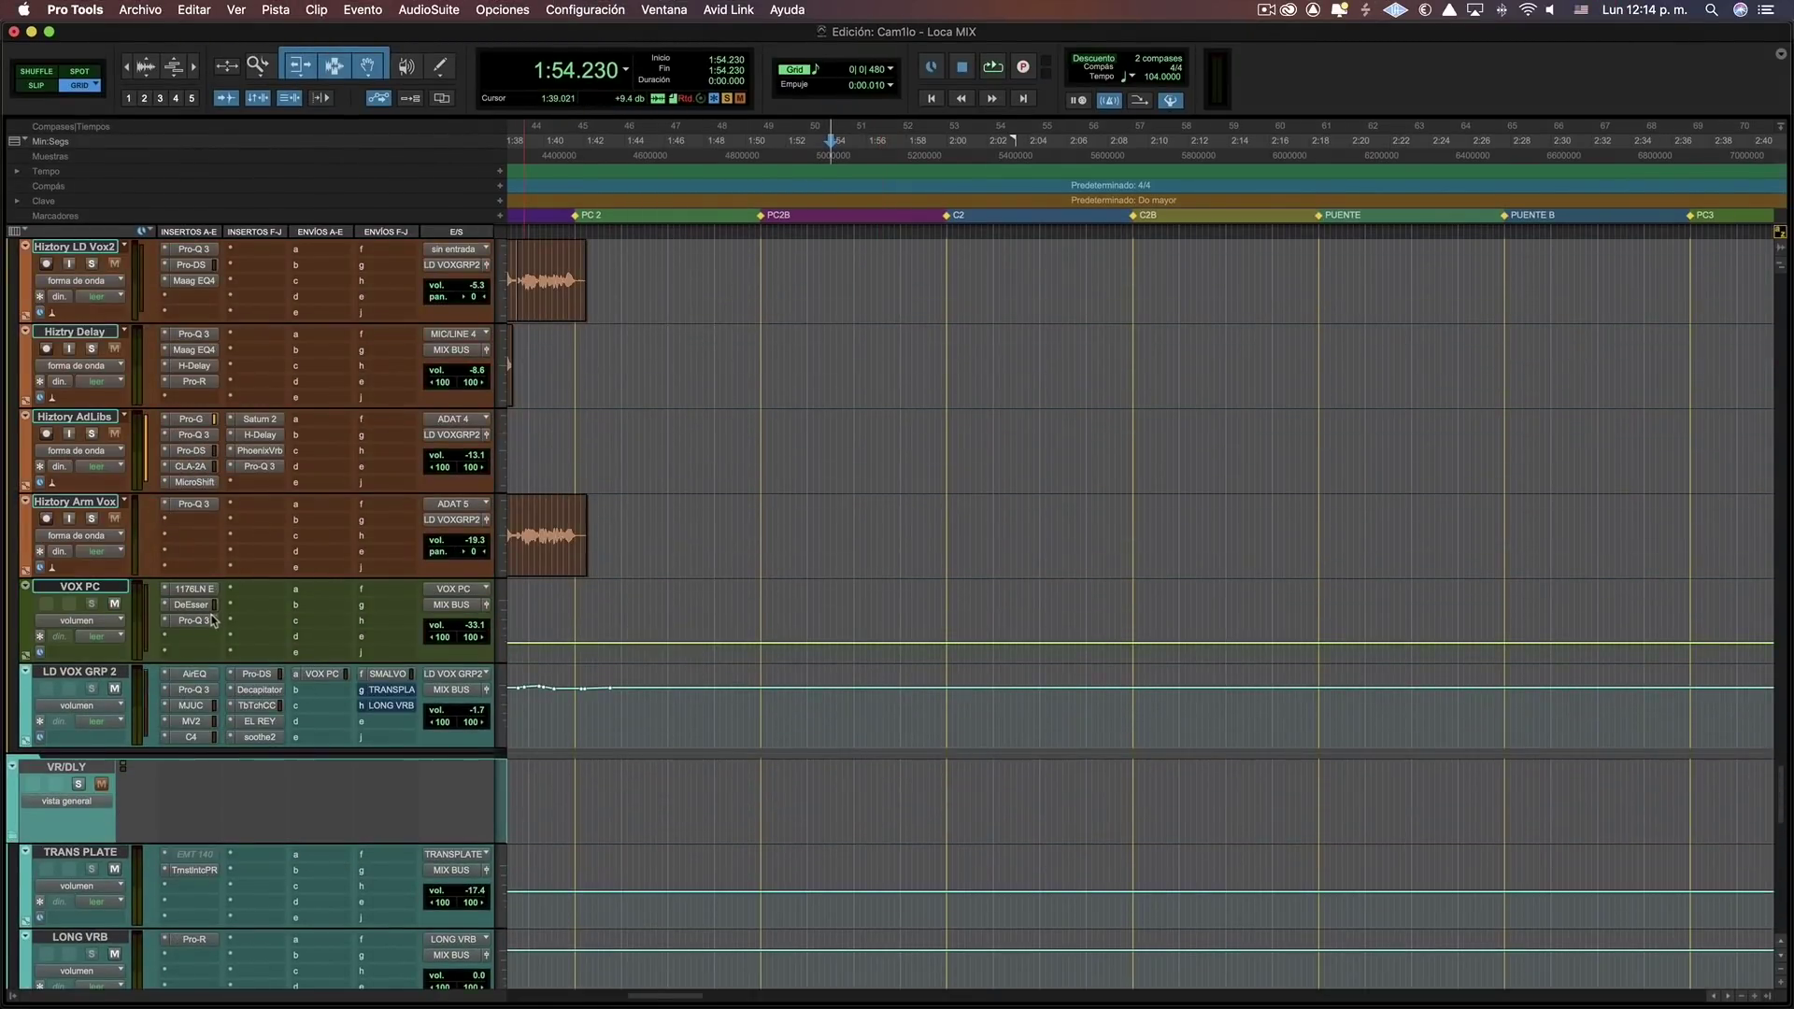
left_click(196, 590)
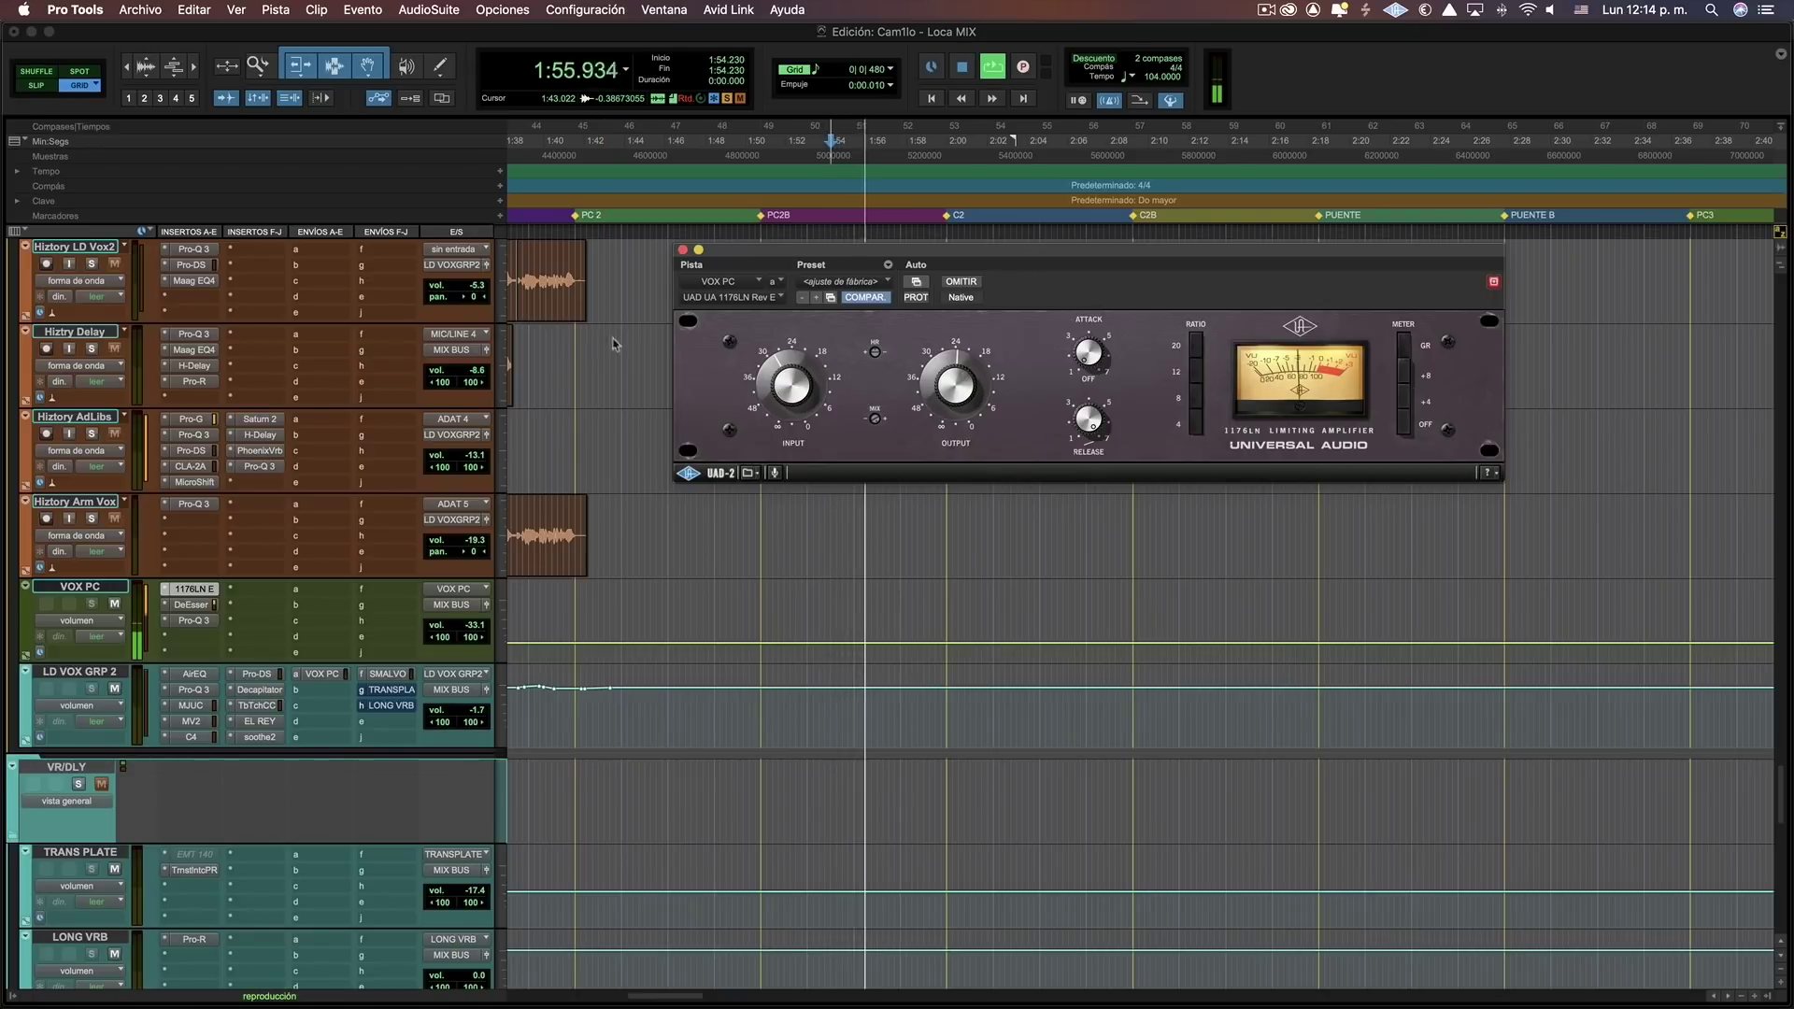
left_click(192, 606)
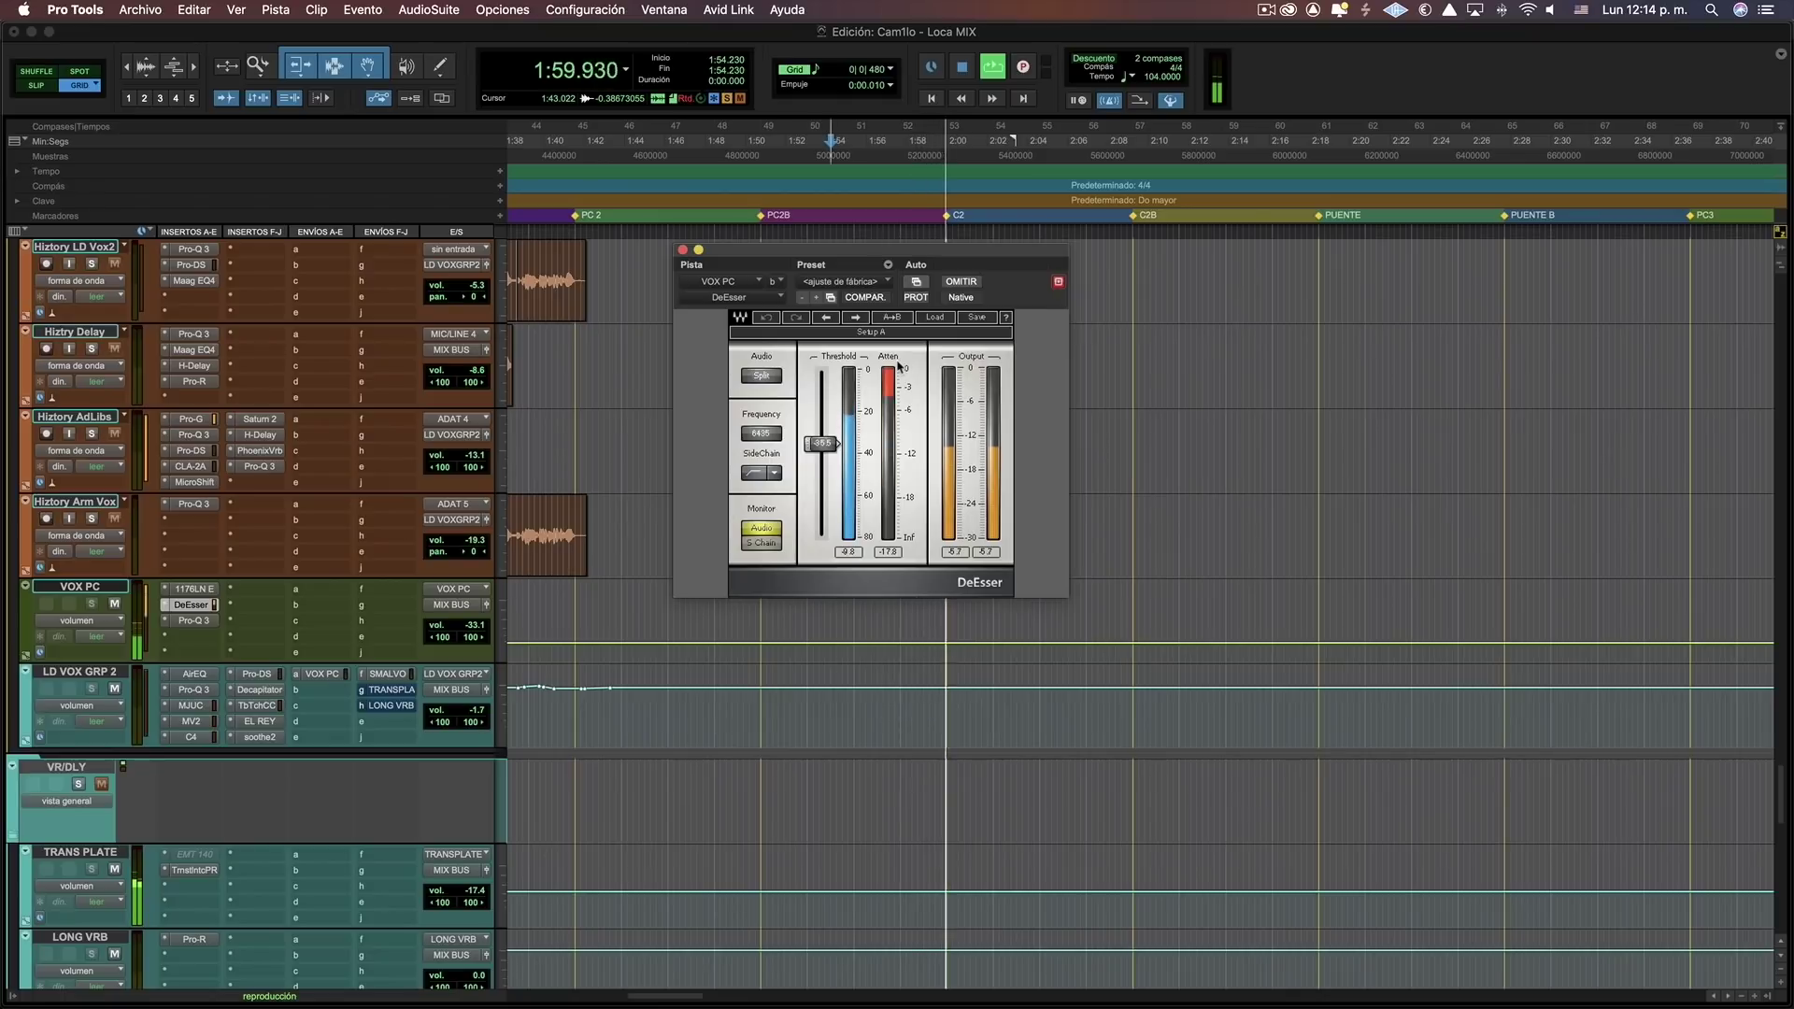
key("space")
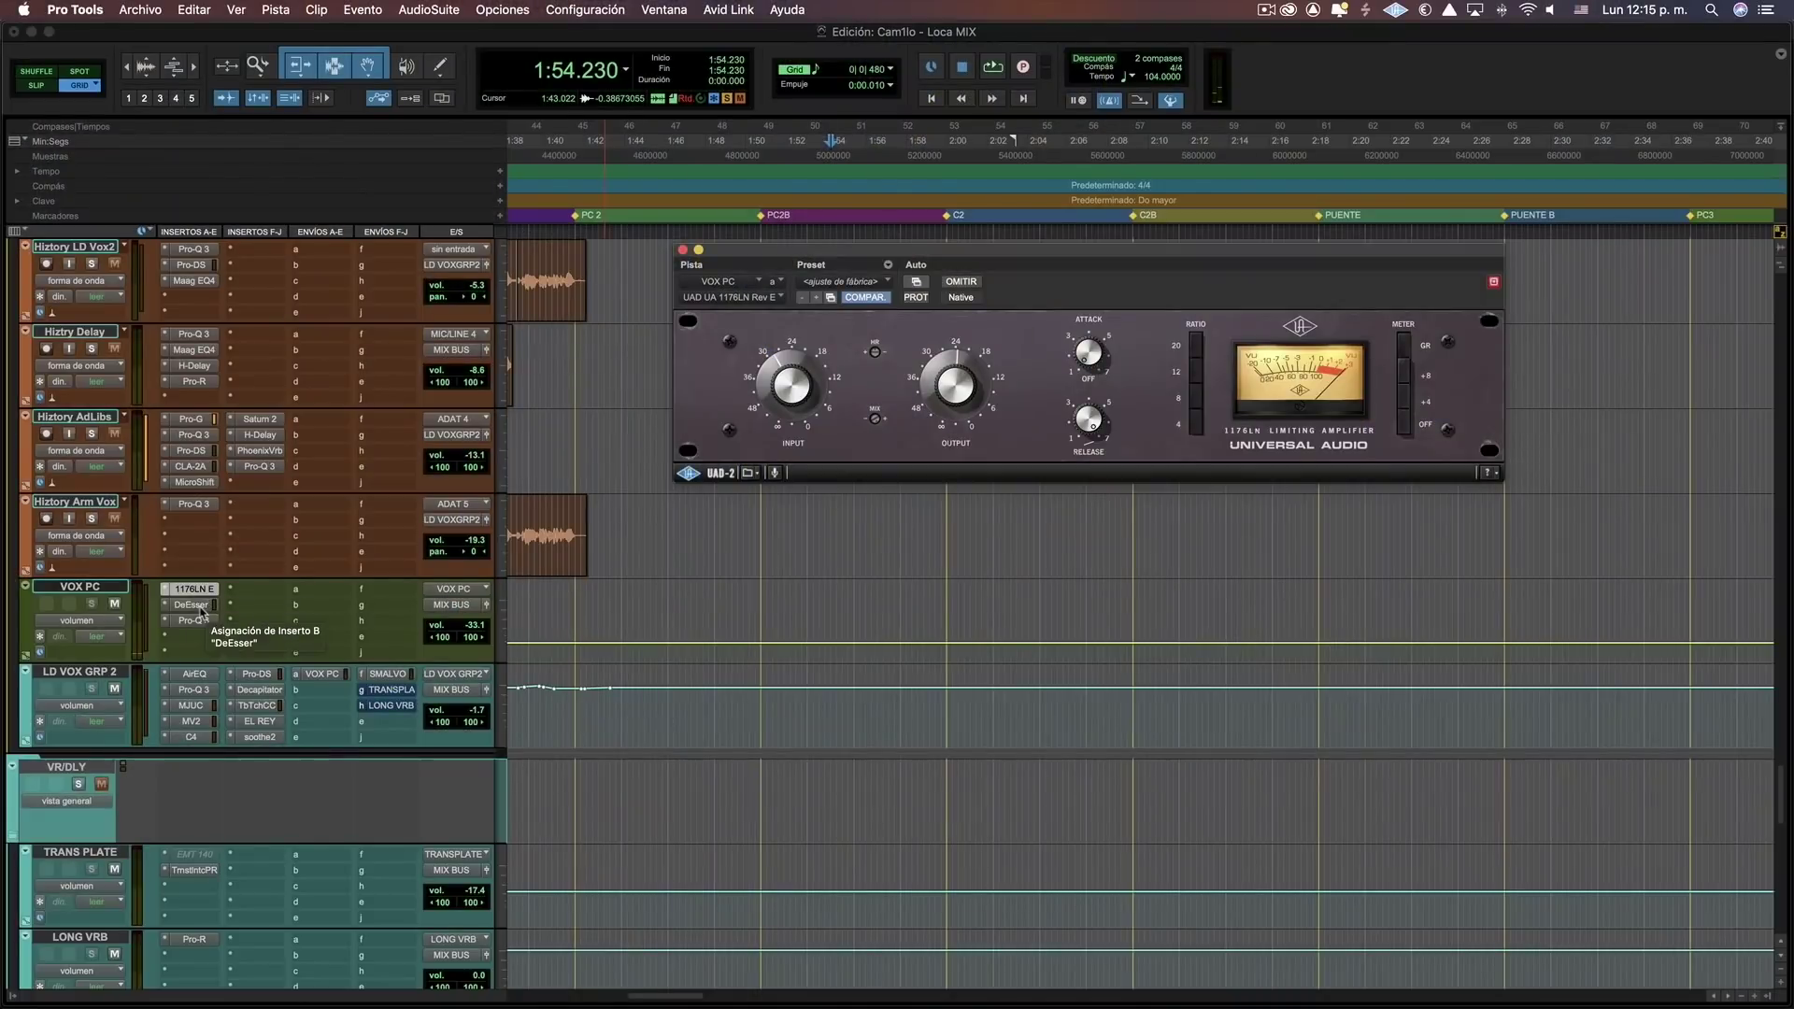
left_click(192, 605)
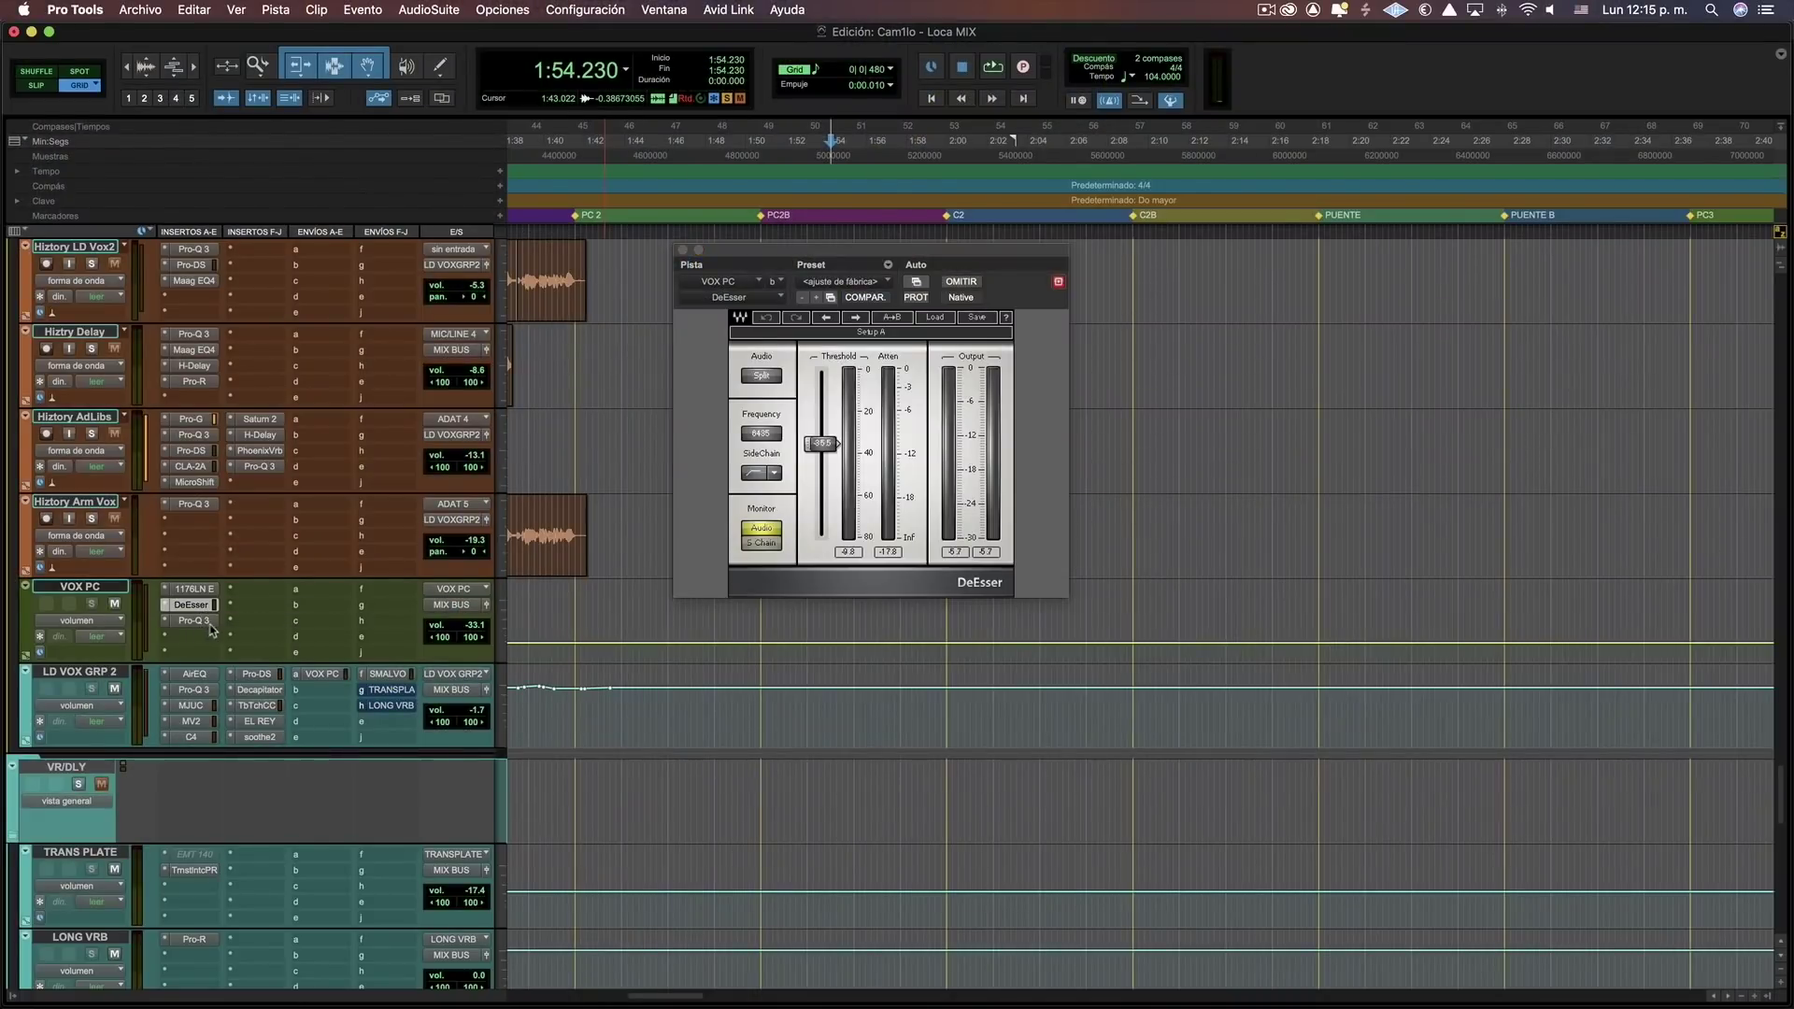
left_click(208, 622)
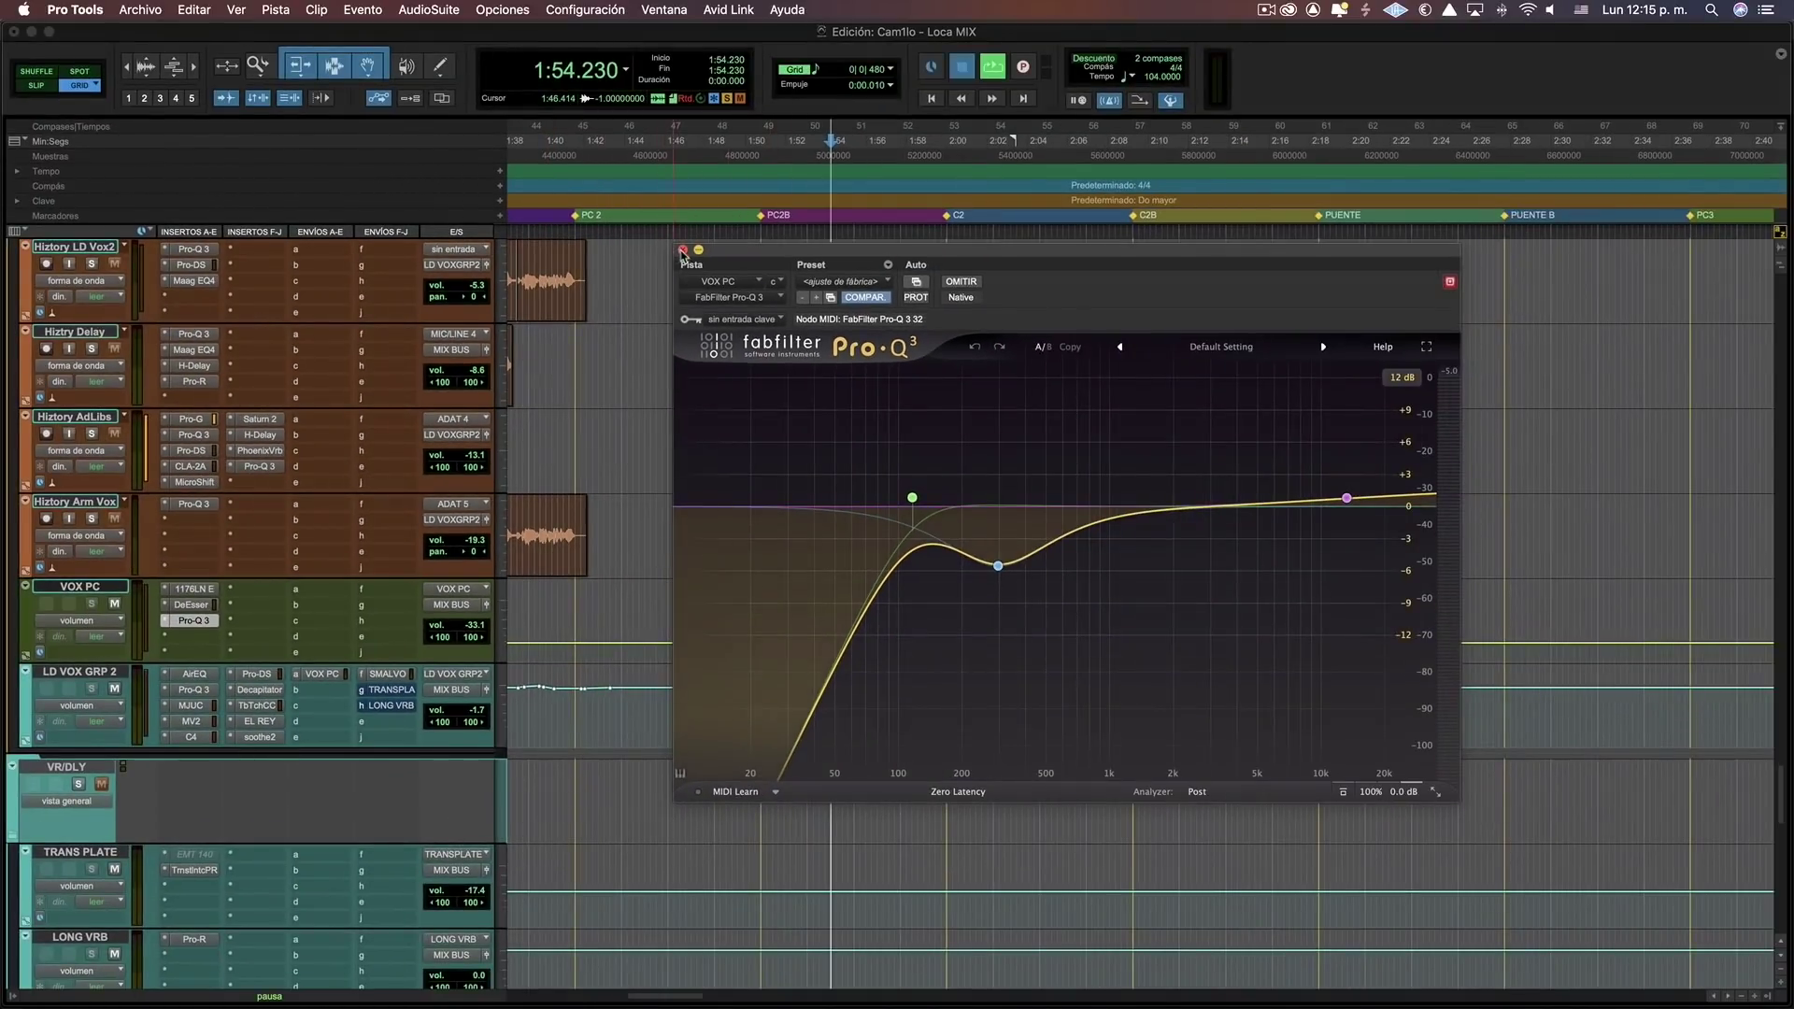
left_click(682, 250)
key("space")
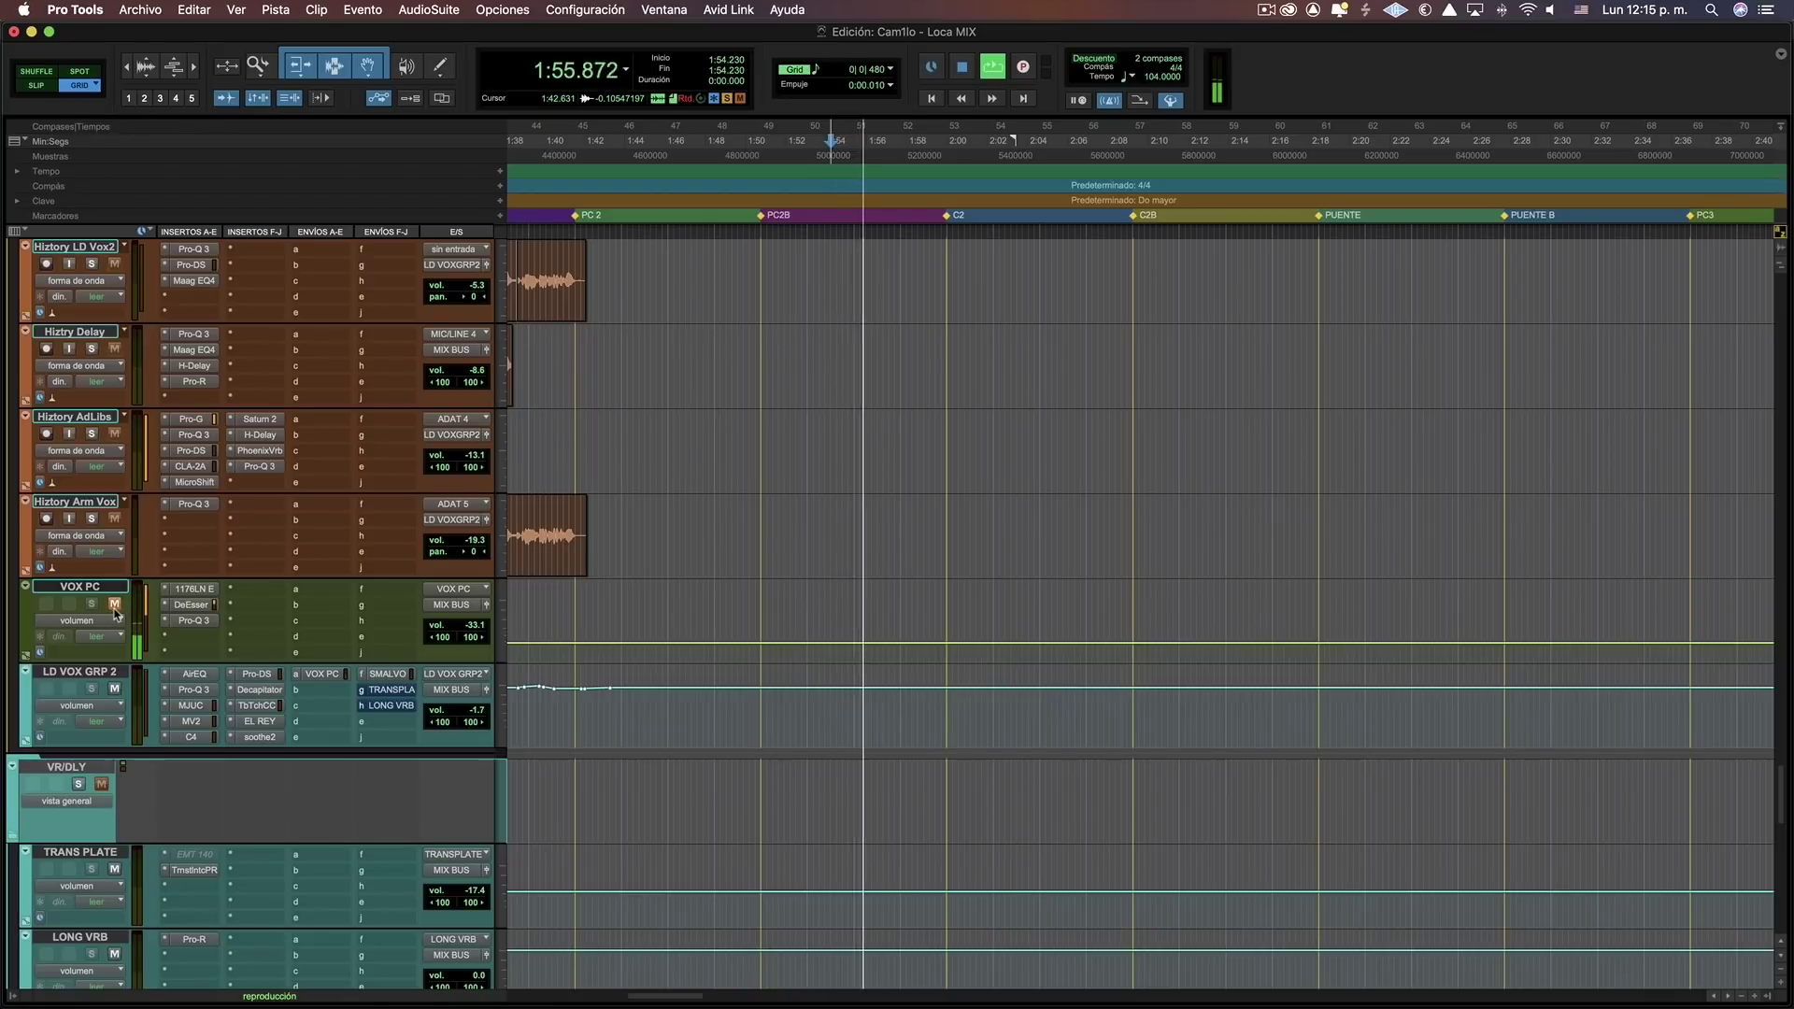
Play the chorus vocal from 1:58.846 and raise the VOX PC track's volume to -31.4 dB.
scroll(408, 512, "up", 15)
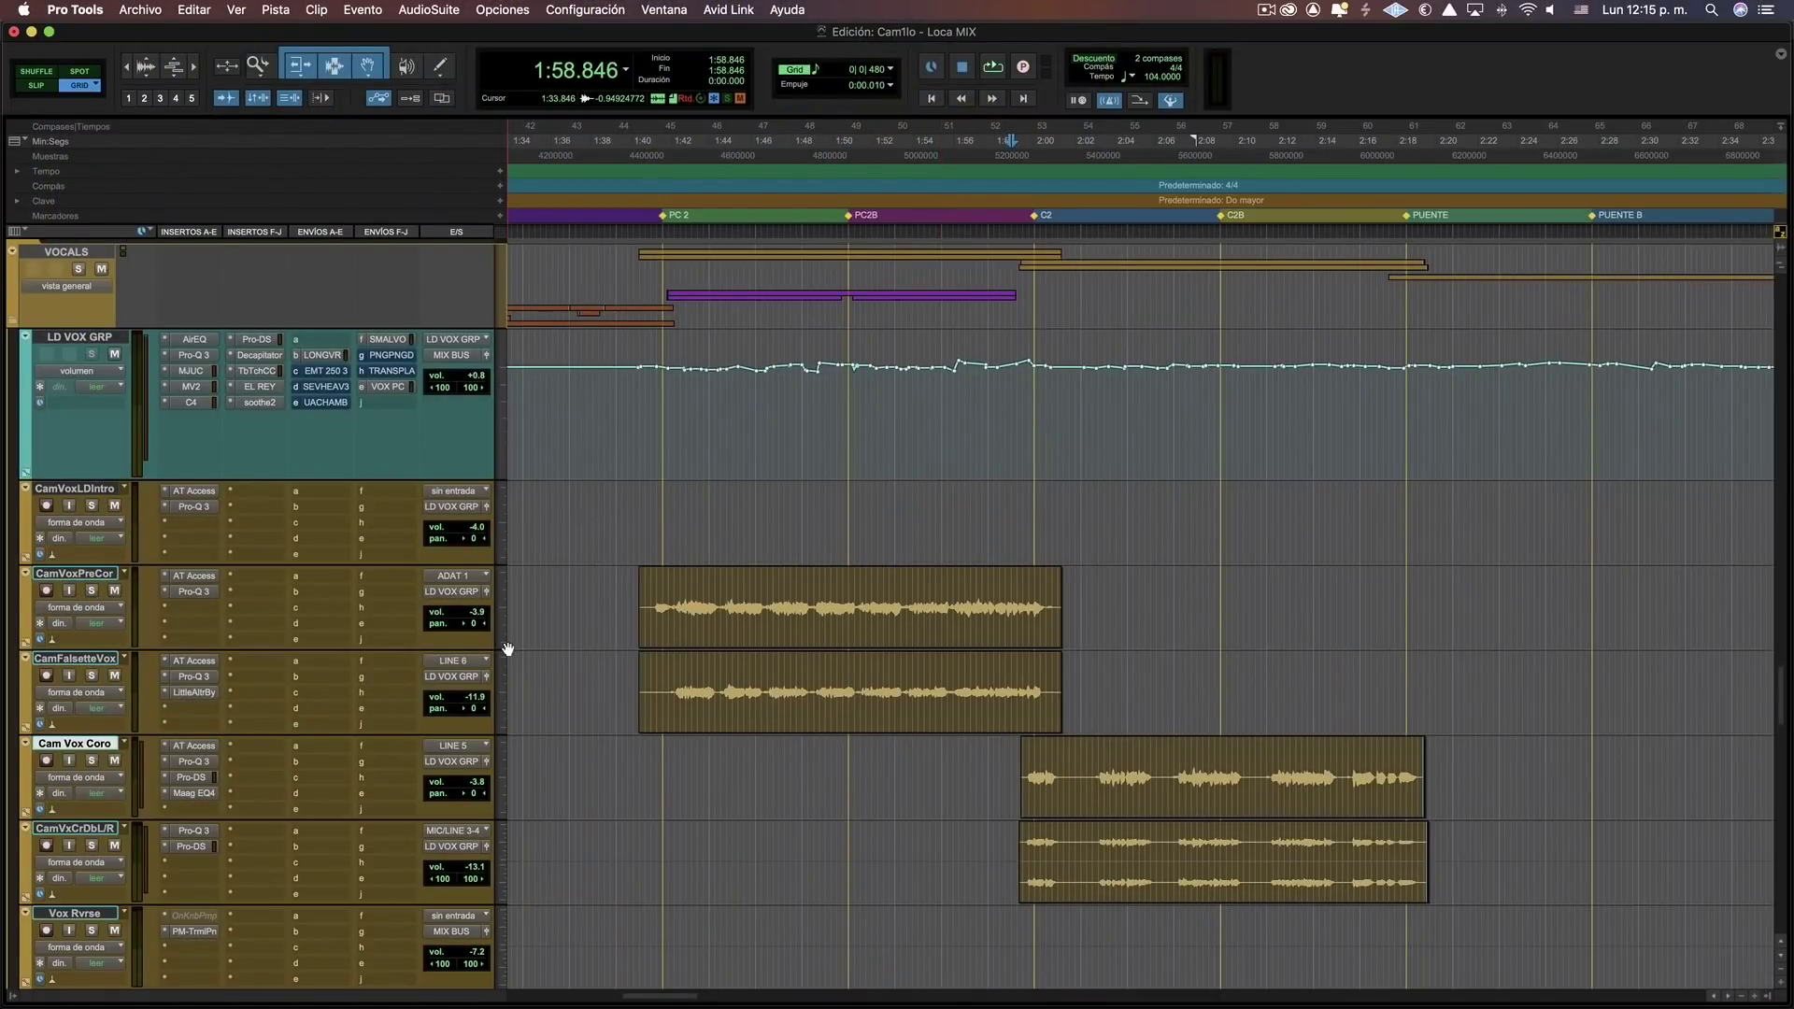
scroll(689, 652, "down", 12)
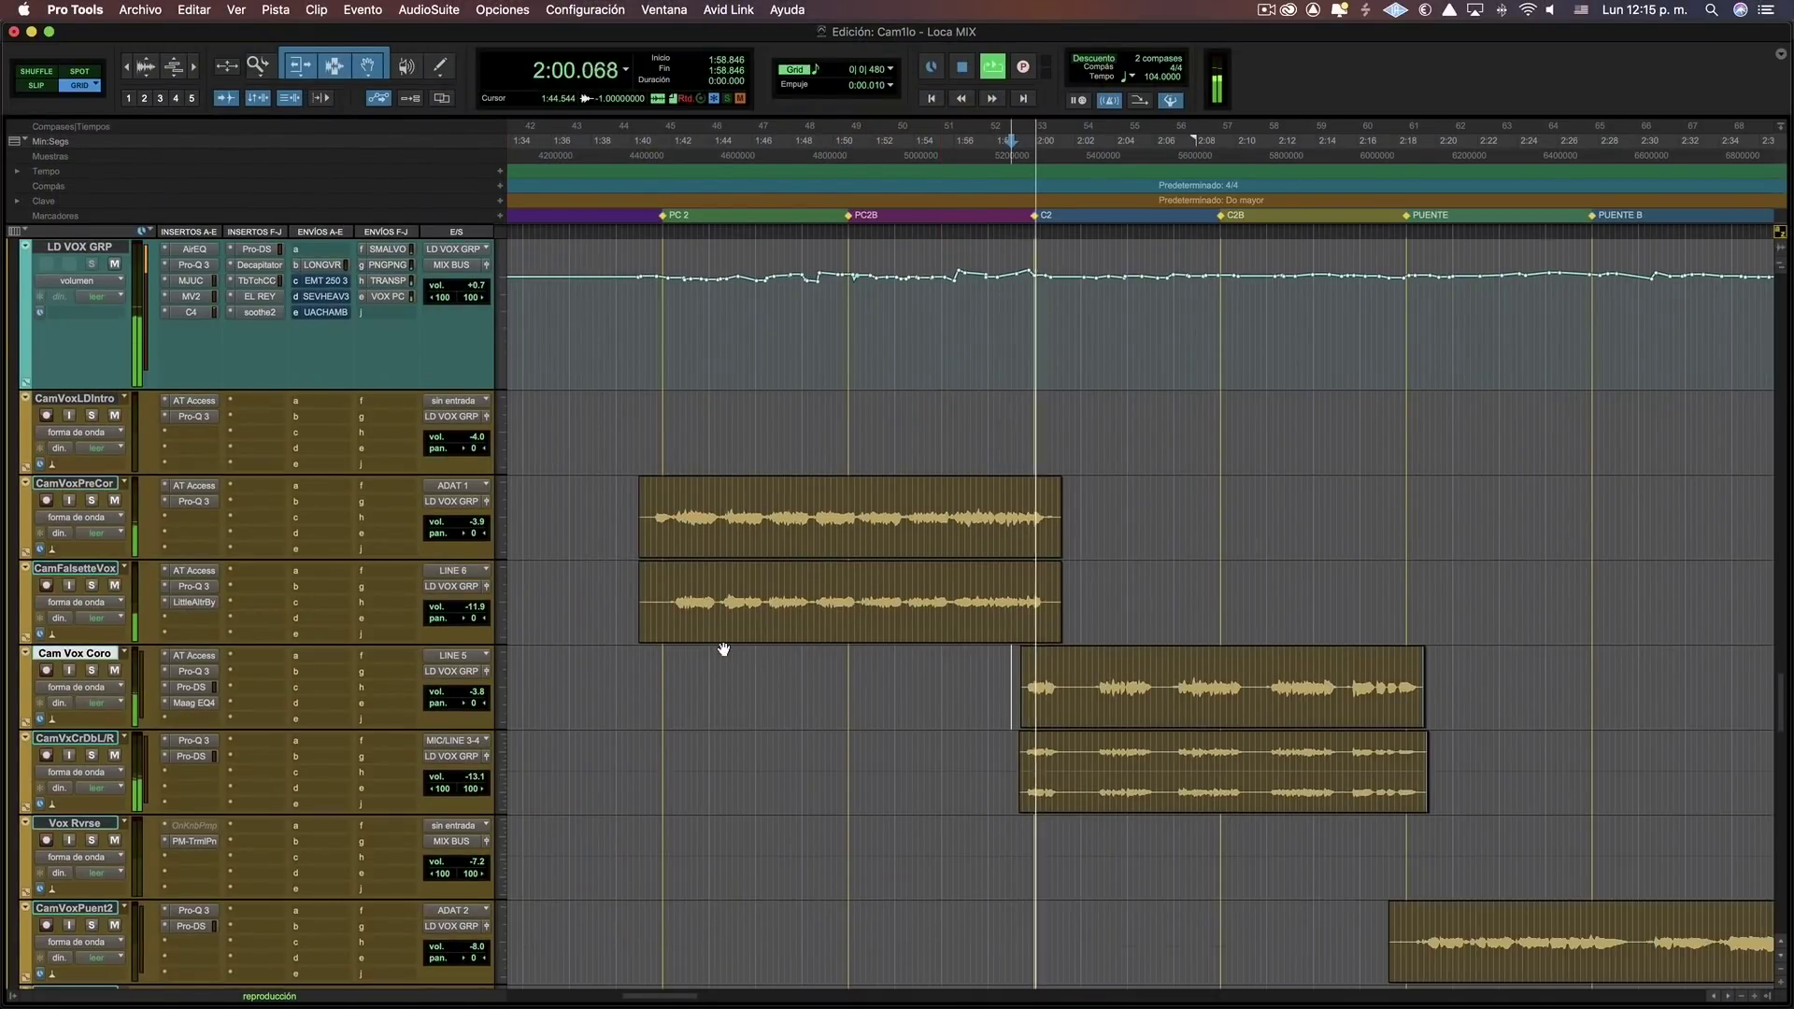
scroll(280, 692, "down", 3)
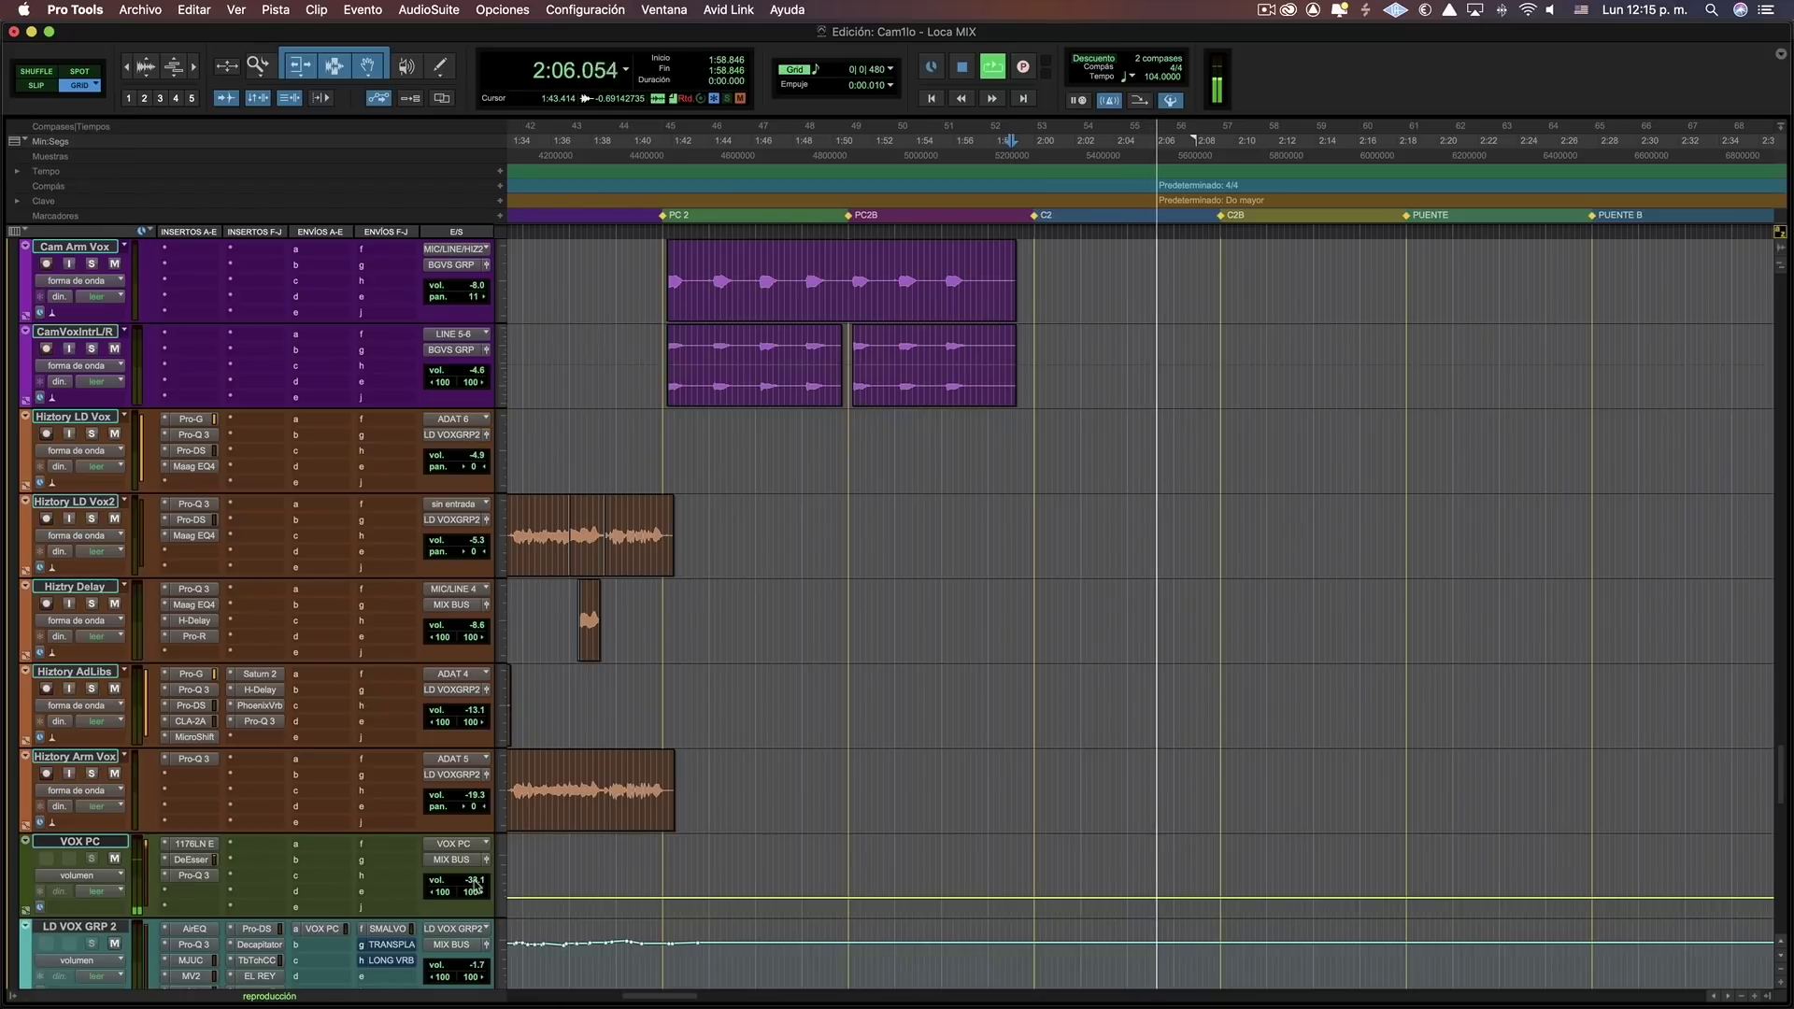
left_click_drag(474, 880, 477, 883)
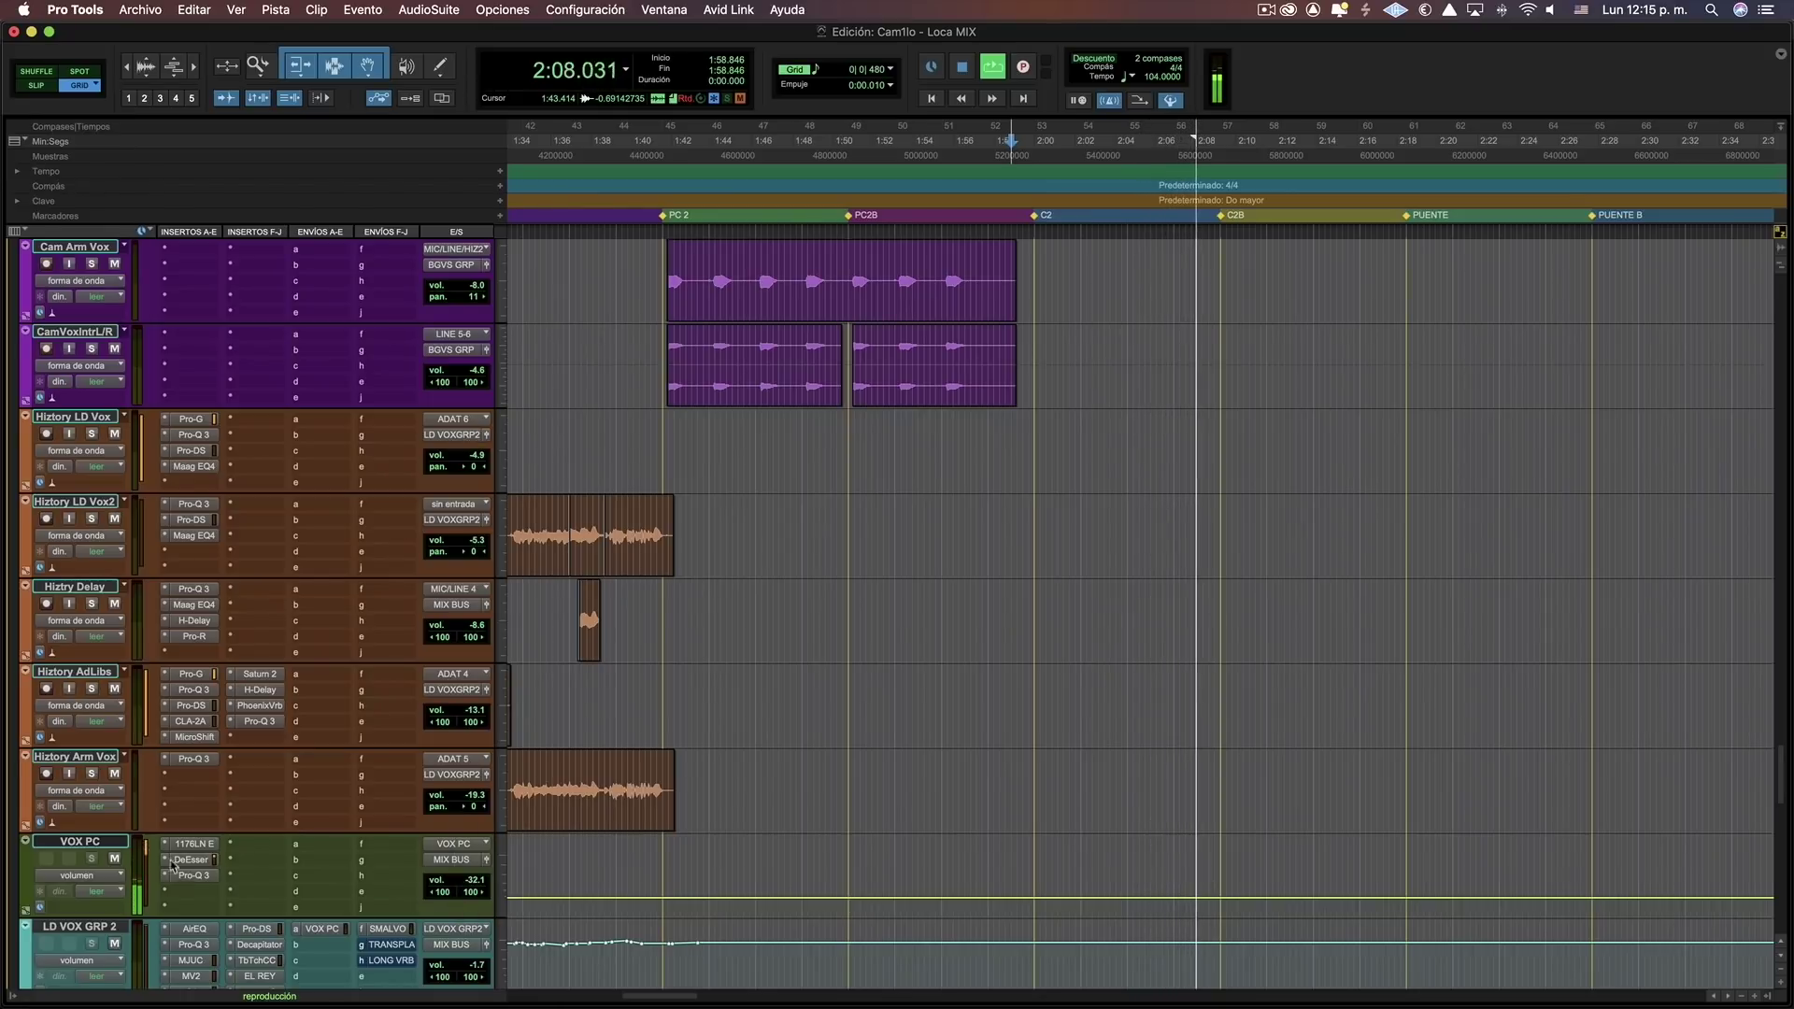
left_click(100, 844)
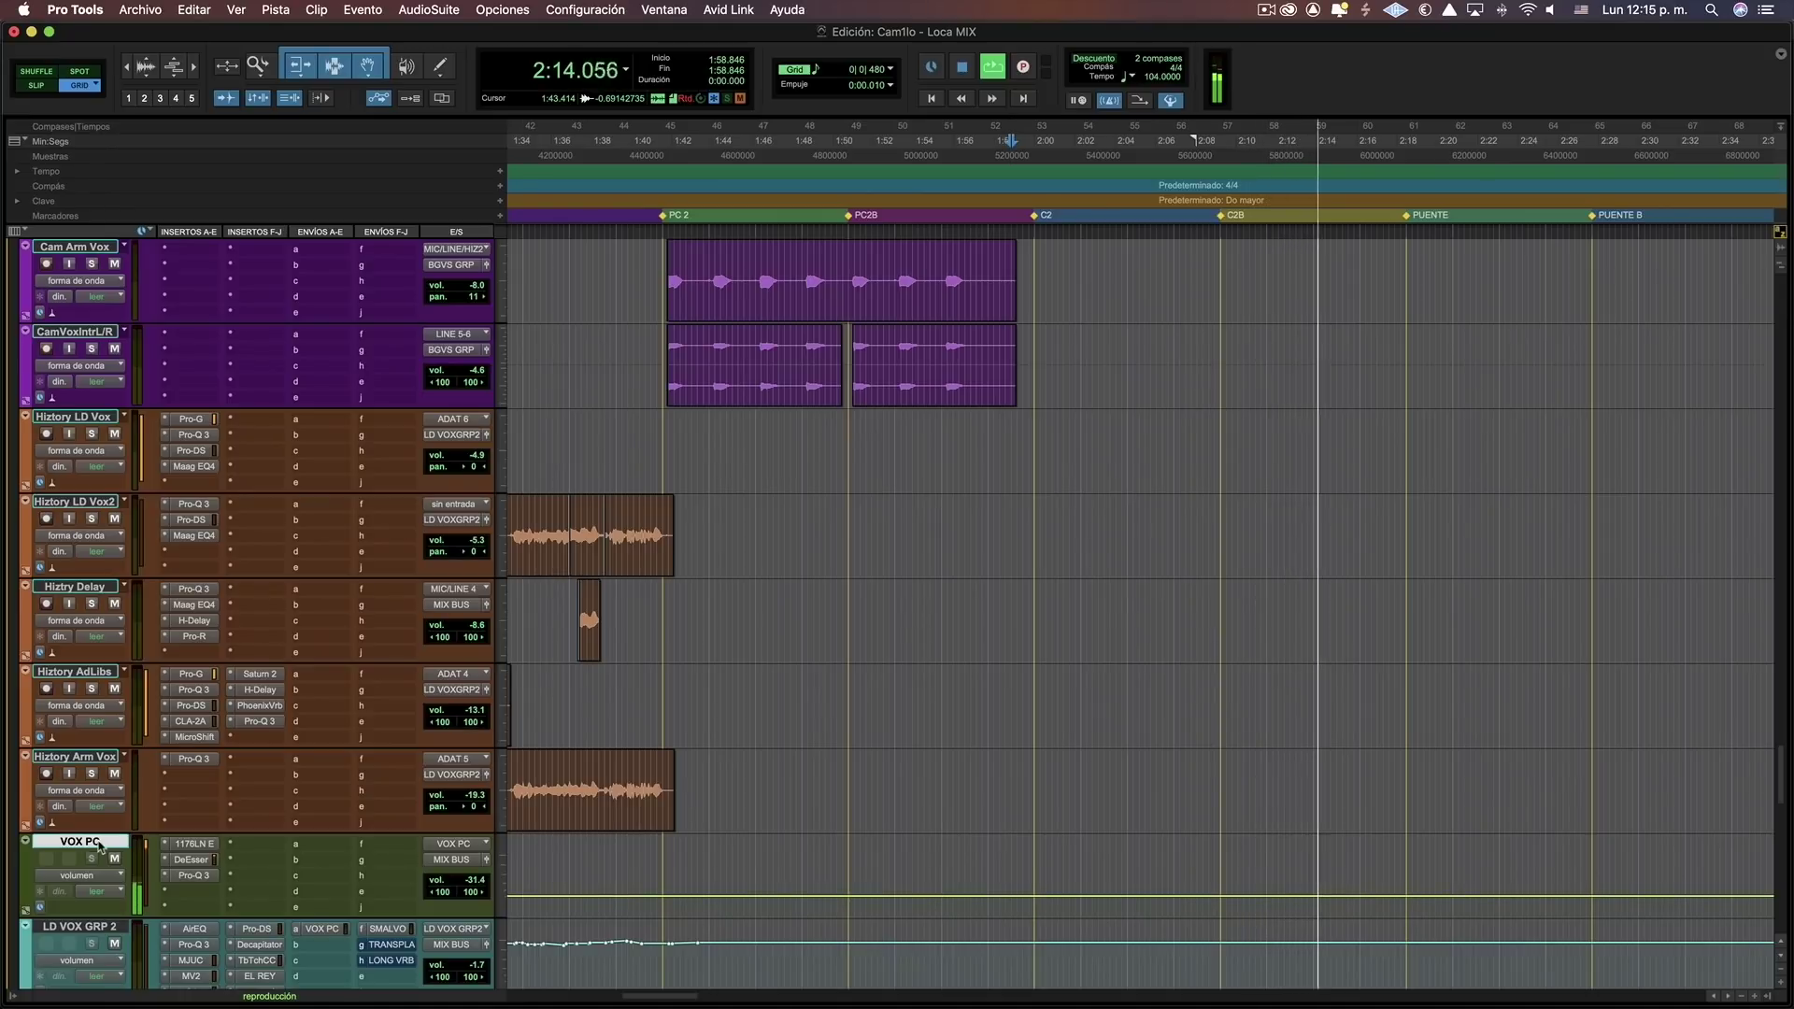
Solo Cam Vox Coro, zoom in on its clip at marker C2 and play it from 2:00.000.
scroll(795, 687, "down", 18)
scroll(796, 689, "up", 18)
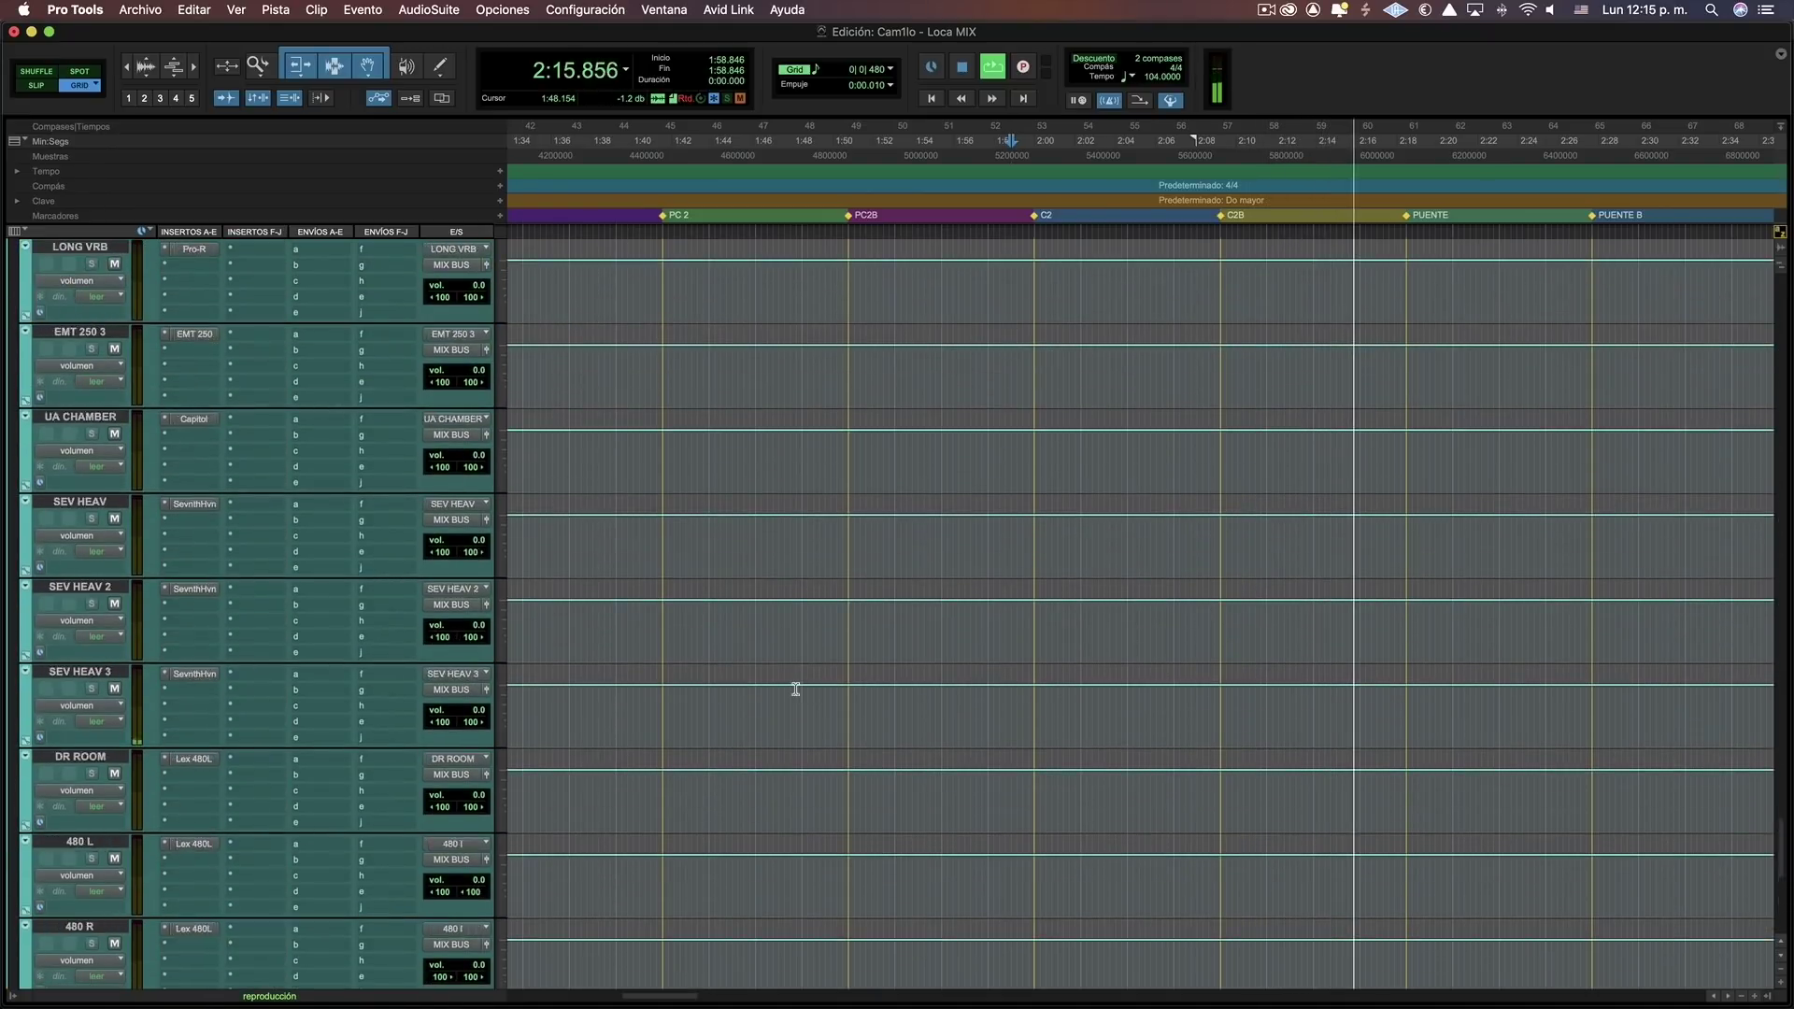
scroll(795, 689, "up", 10)
key("space")
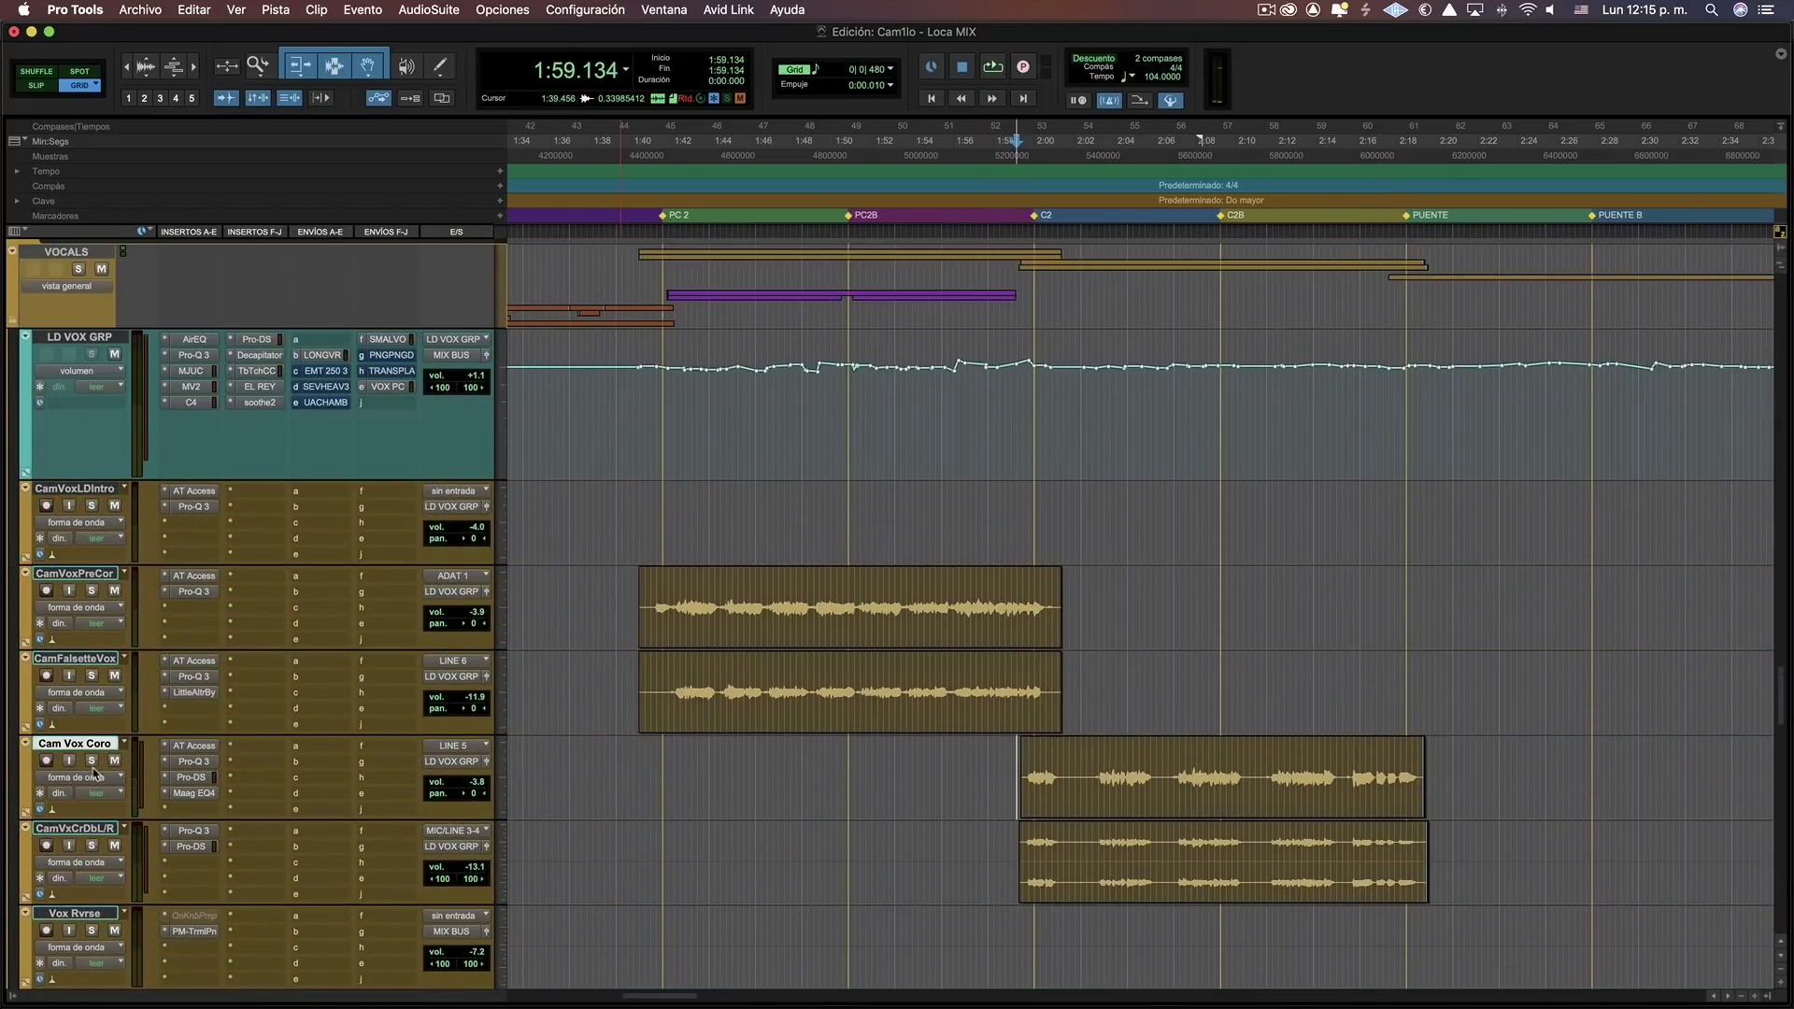
scroll(1199, 748, "right", 4)
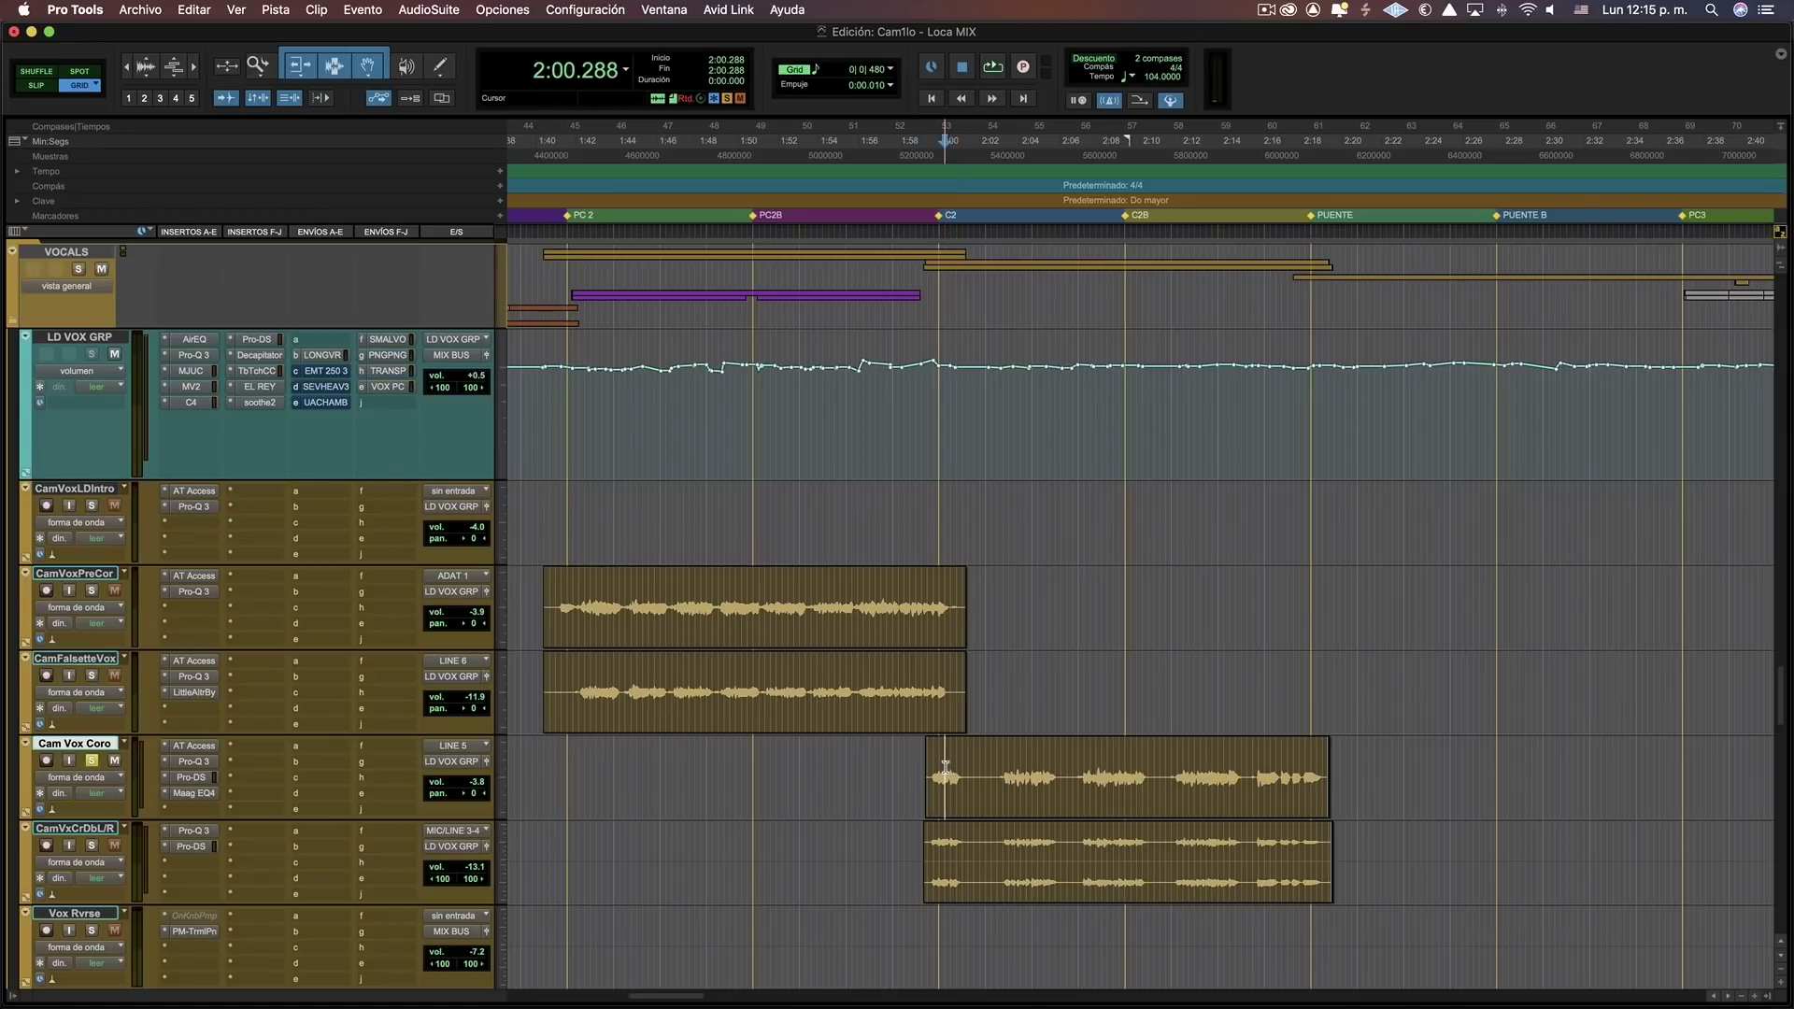
key("t")
key("t")
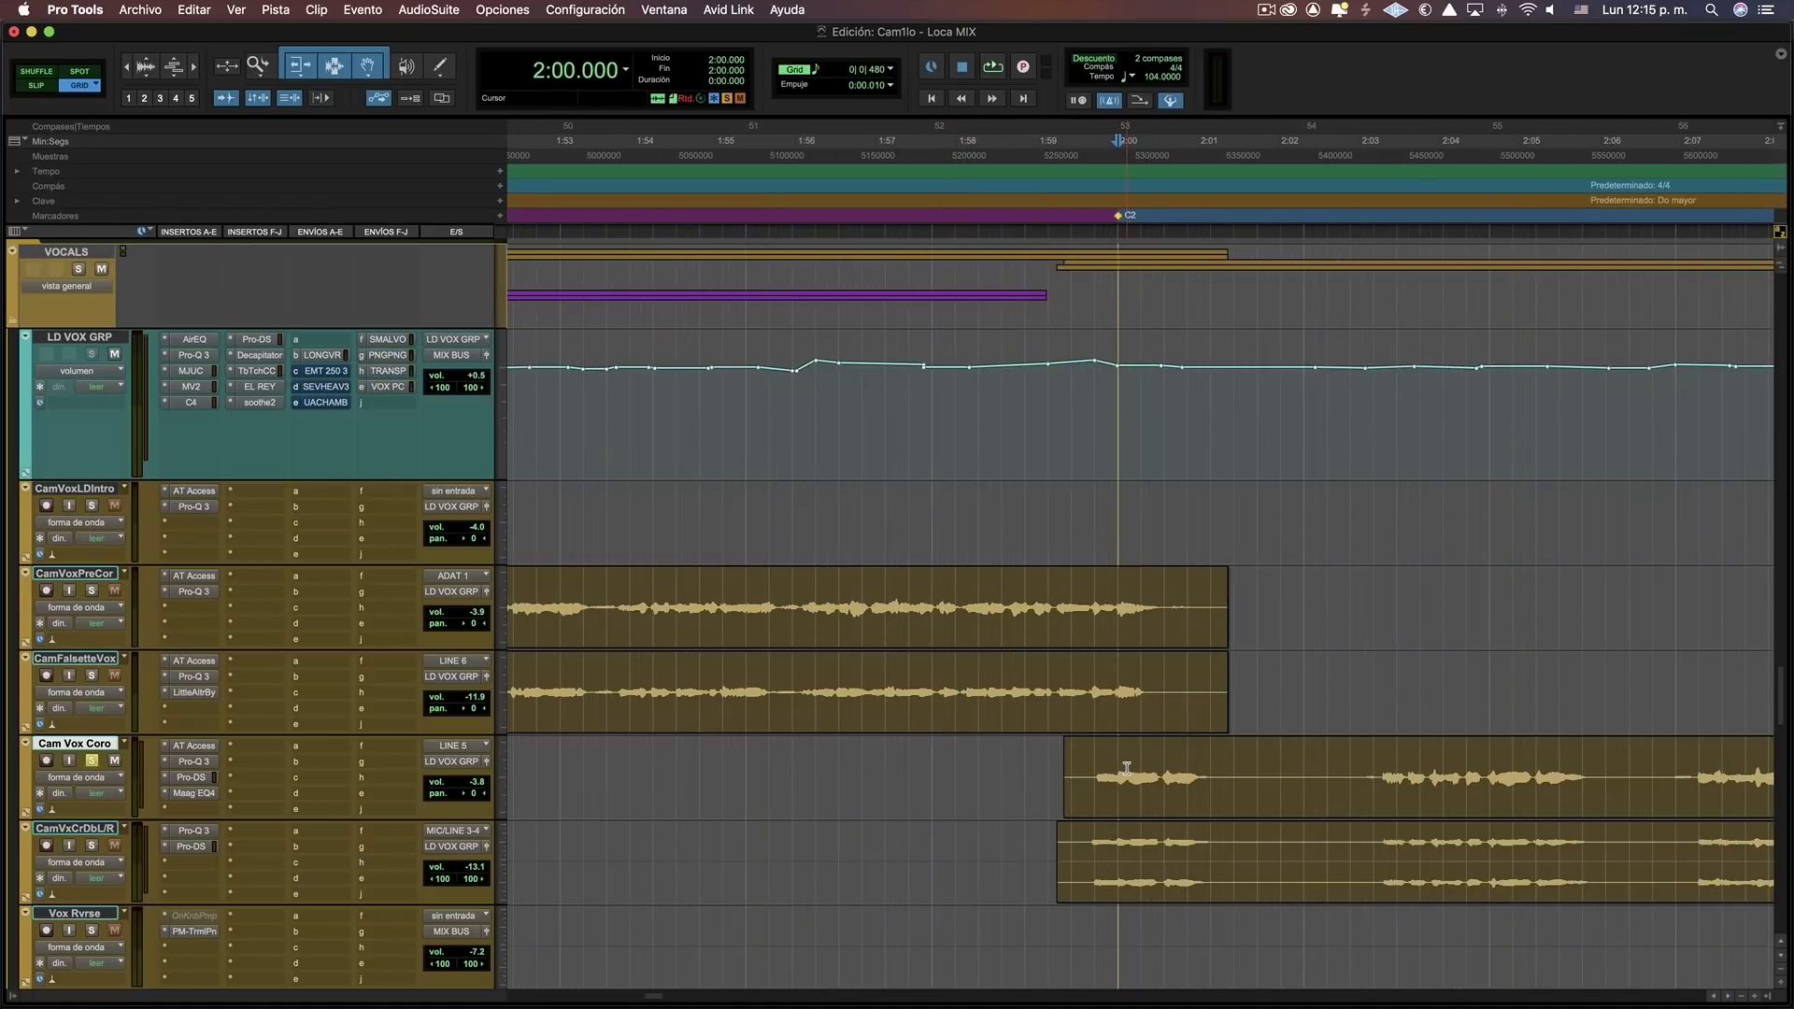
key("space")
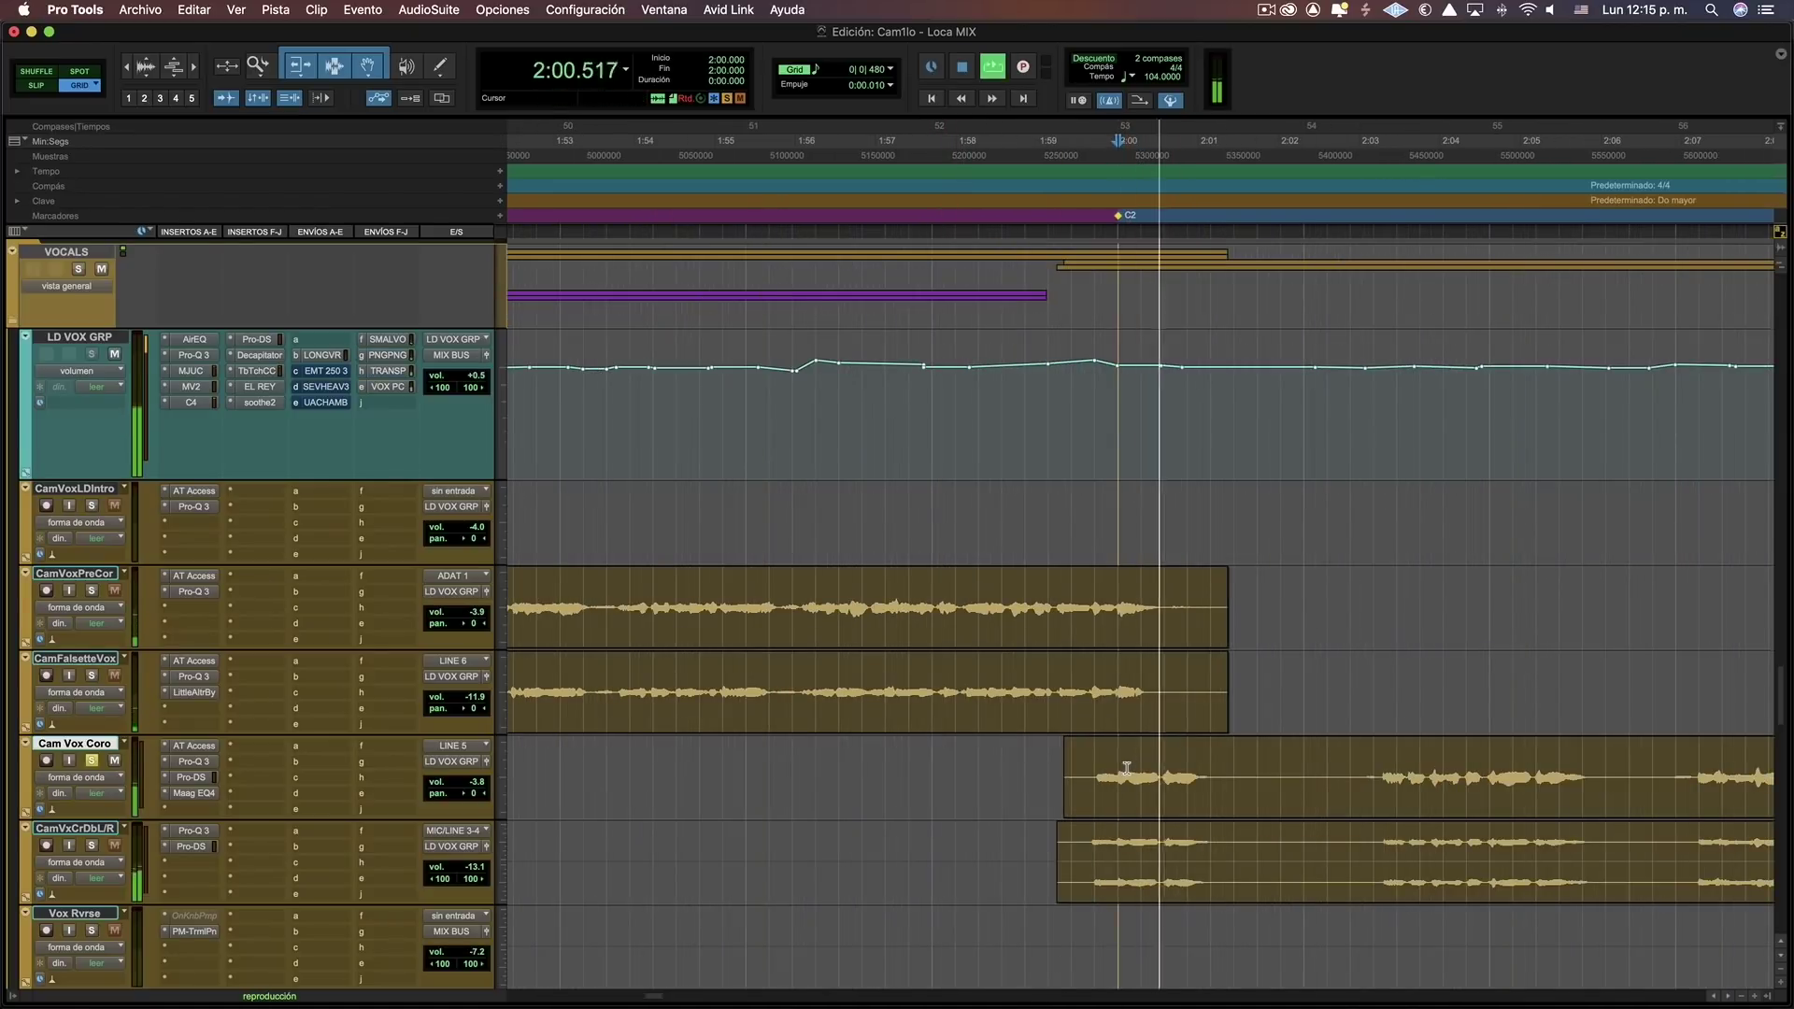
scroll(738, 806, "down", 5)
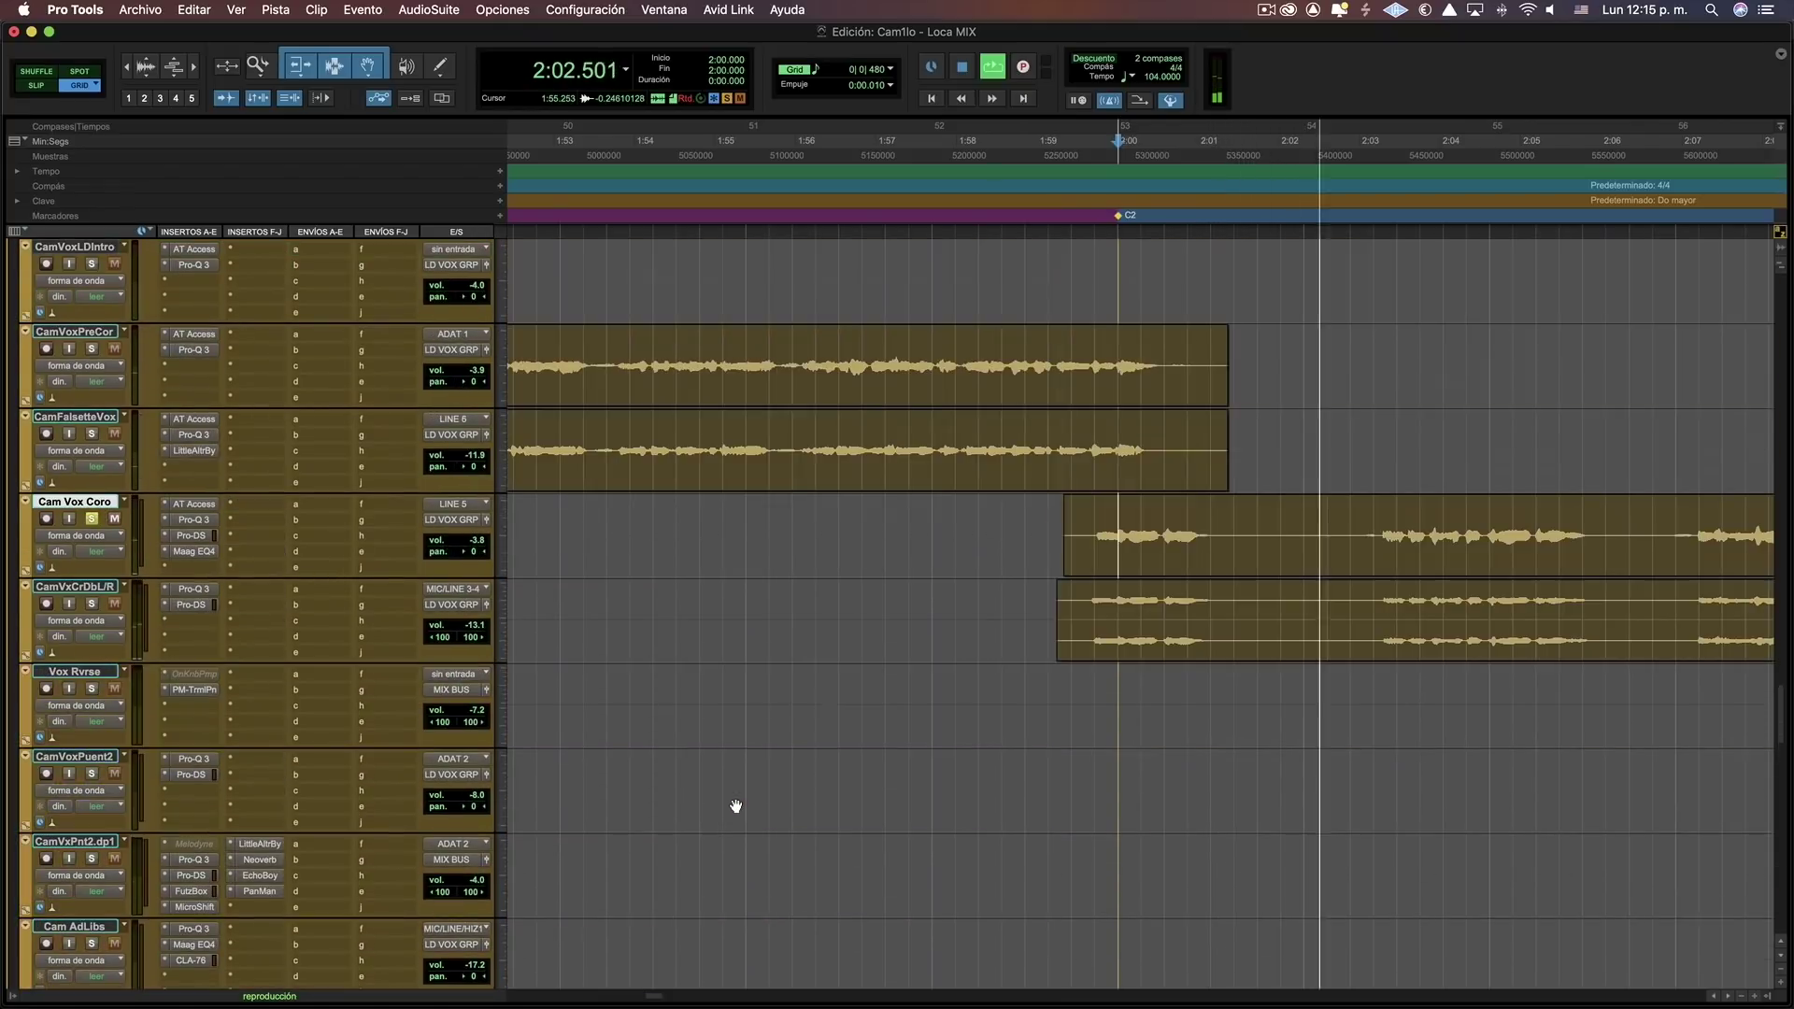
scroll(736, 805, "right", 3)
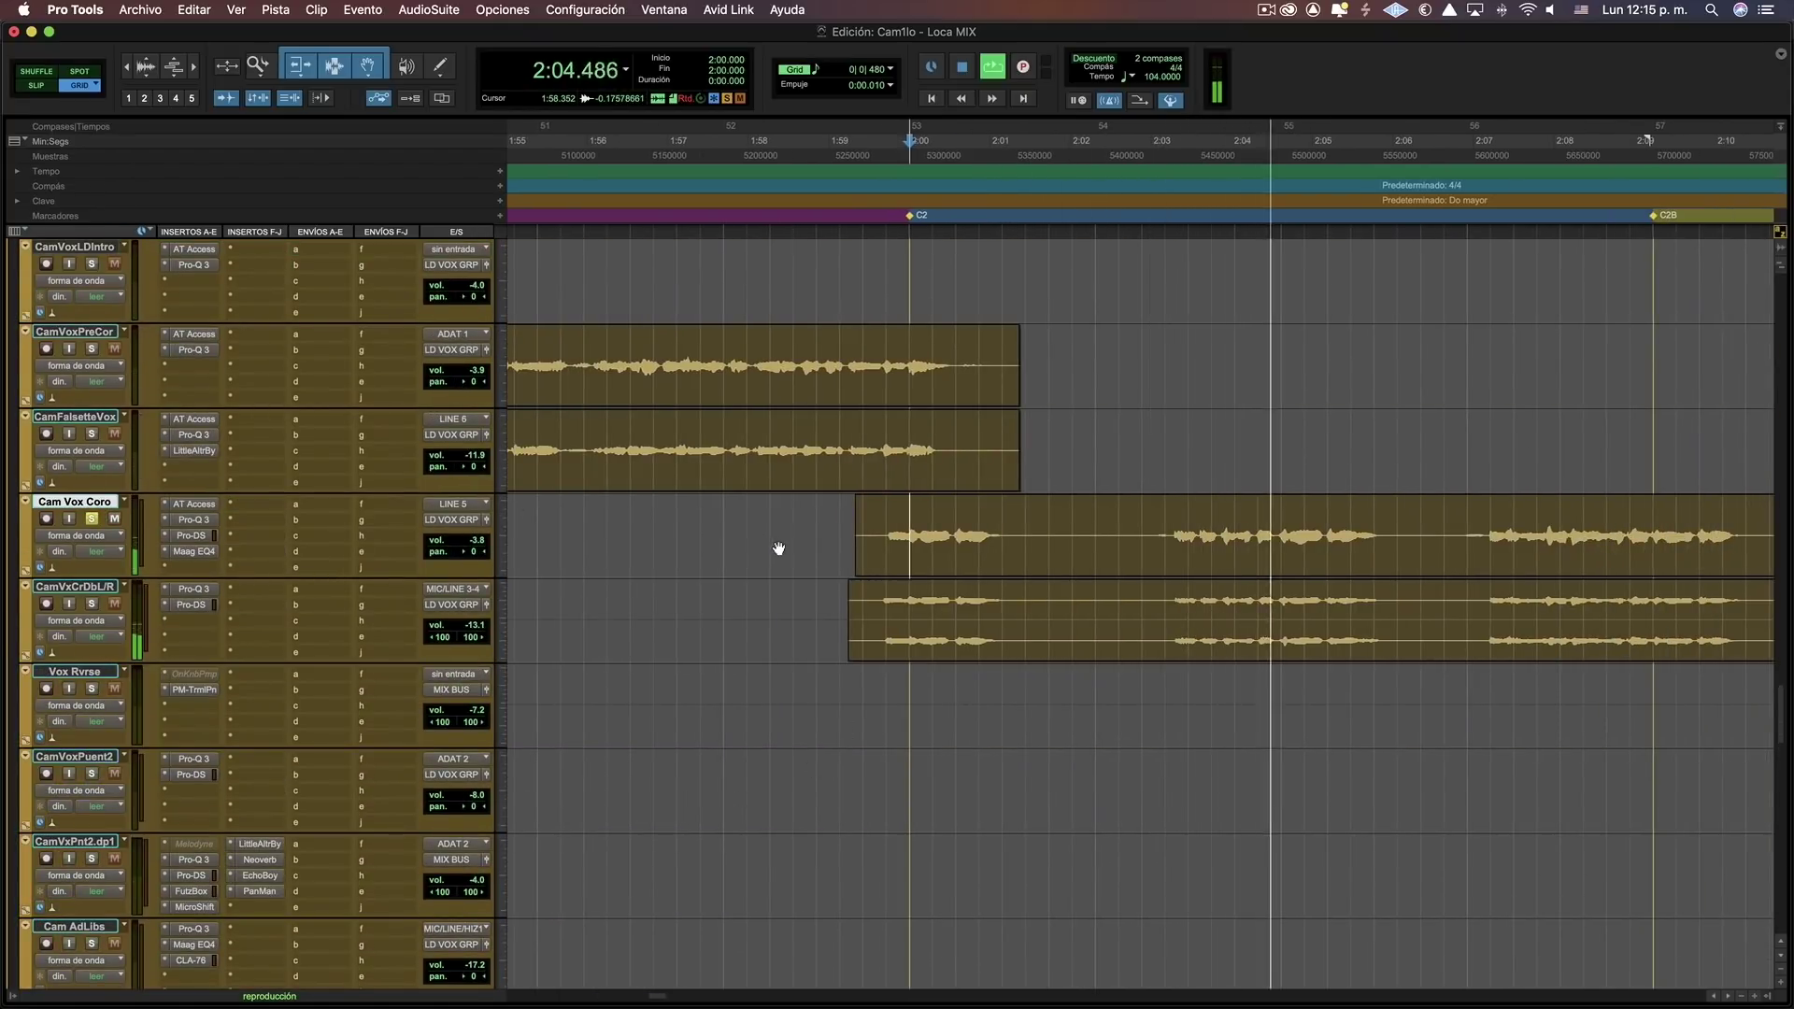
Stop playback and show the PNG PNG DLY send's mute (silencio) automation on the LD VOX GRP track.
scroll(766, 555, "up", 8)
scroll(523, 738, "down", 2)
key("space")
left_click(94, 637)
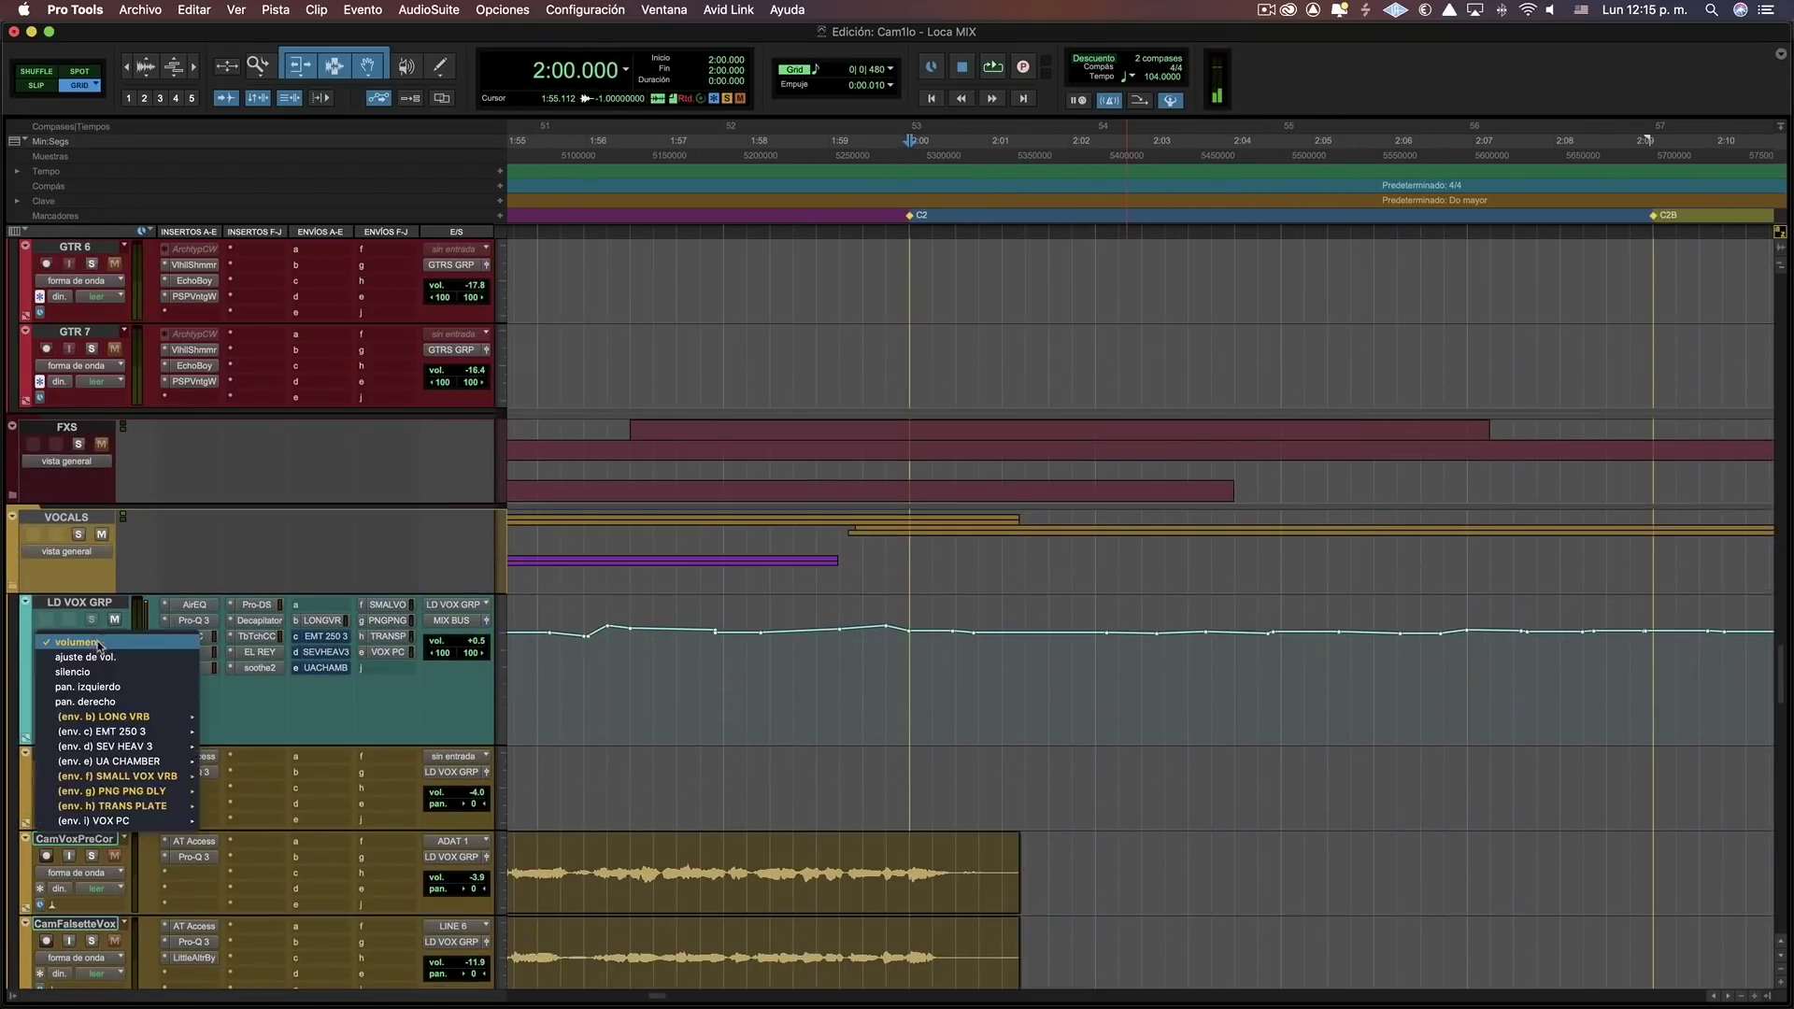
mouse_move(154, 794)
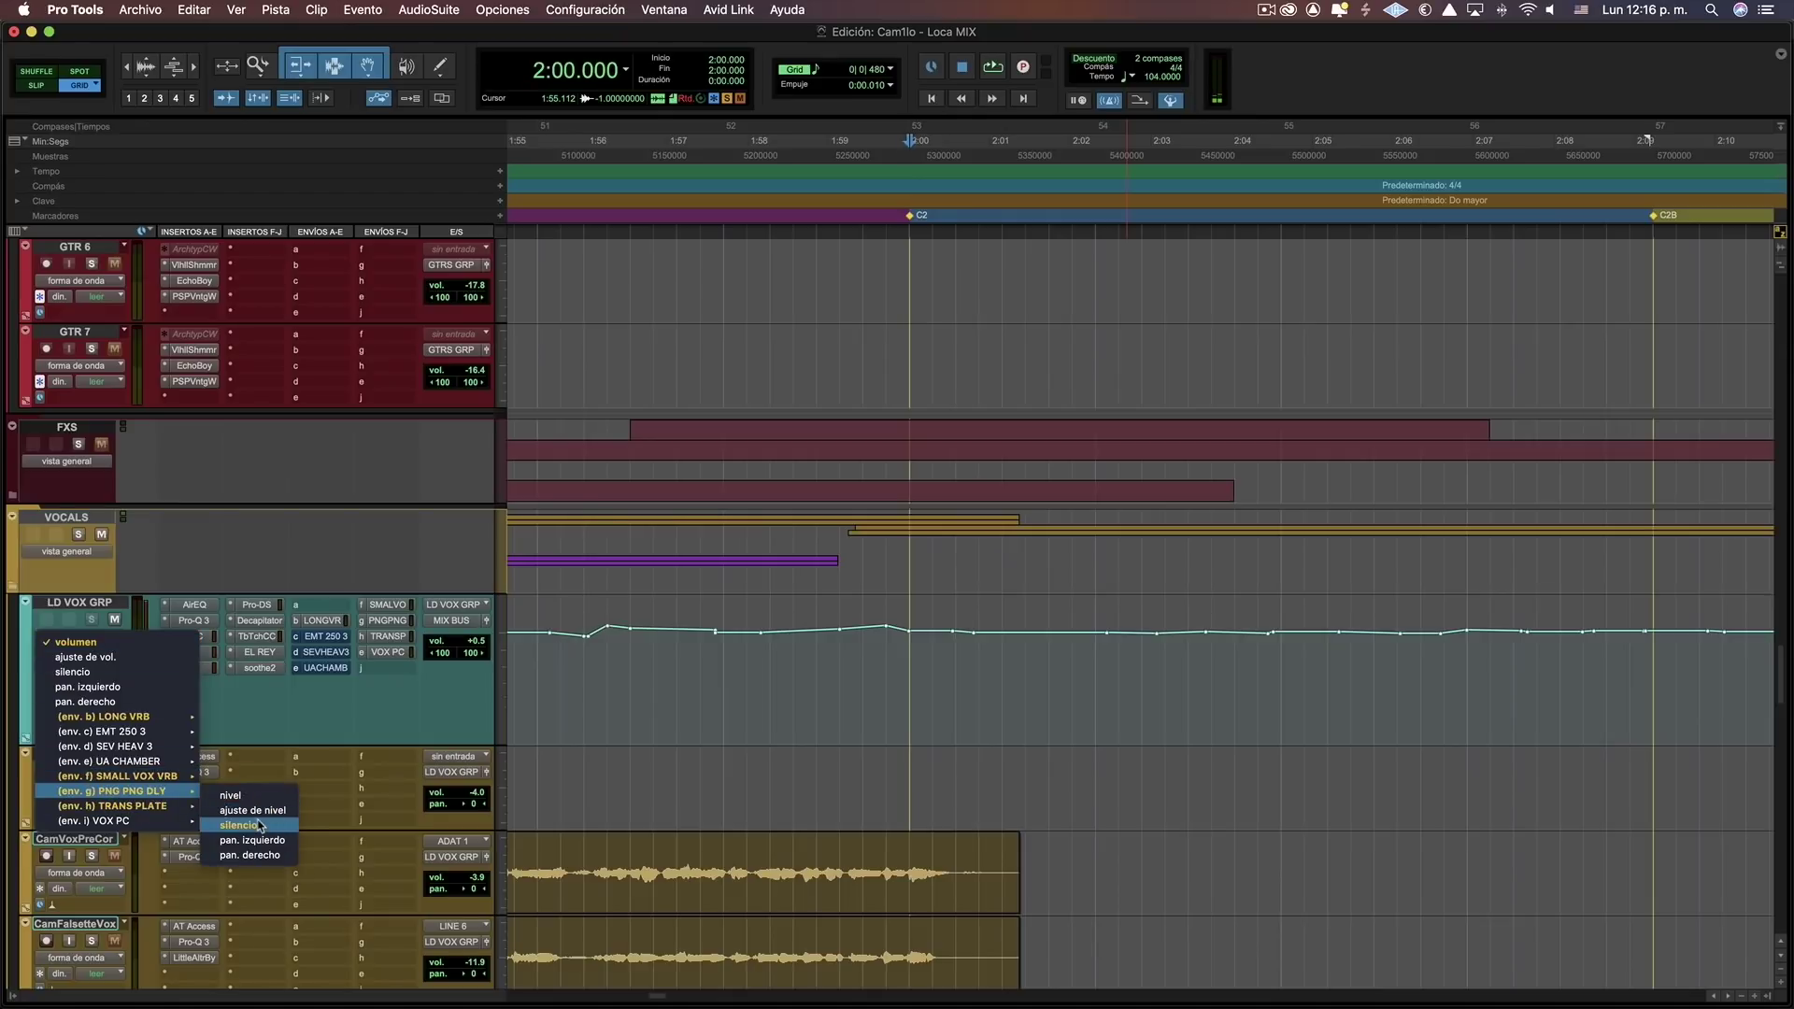
left_click(239, 810)
scroll(1093, 702, "down", 8)
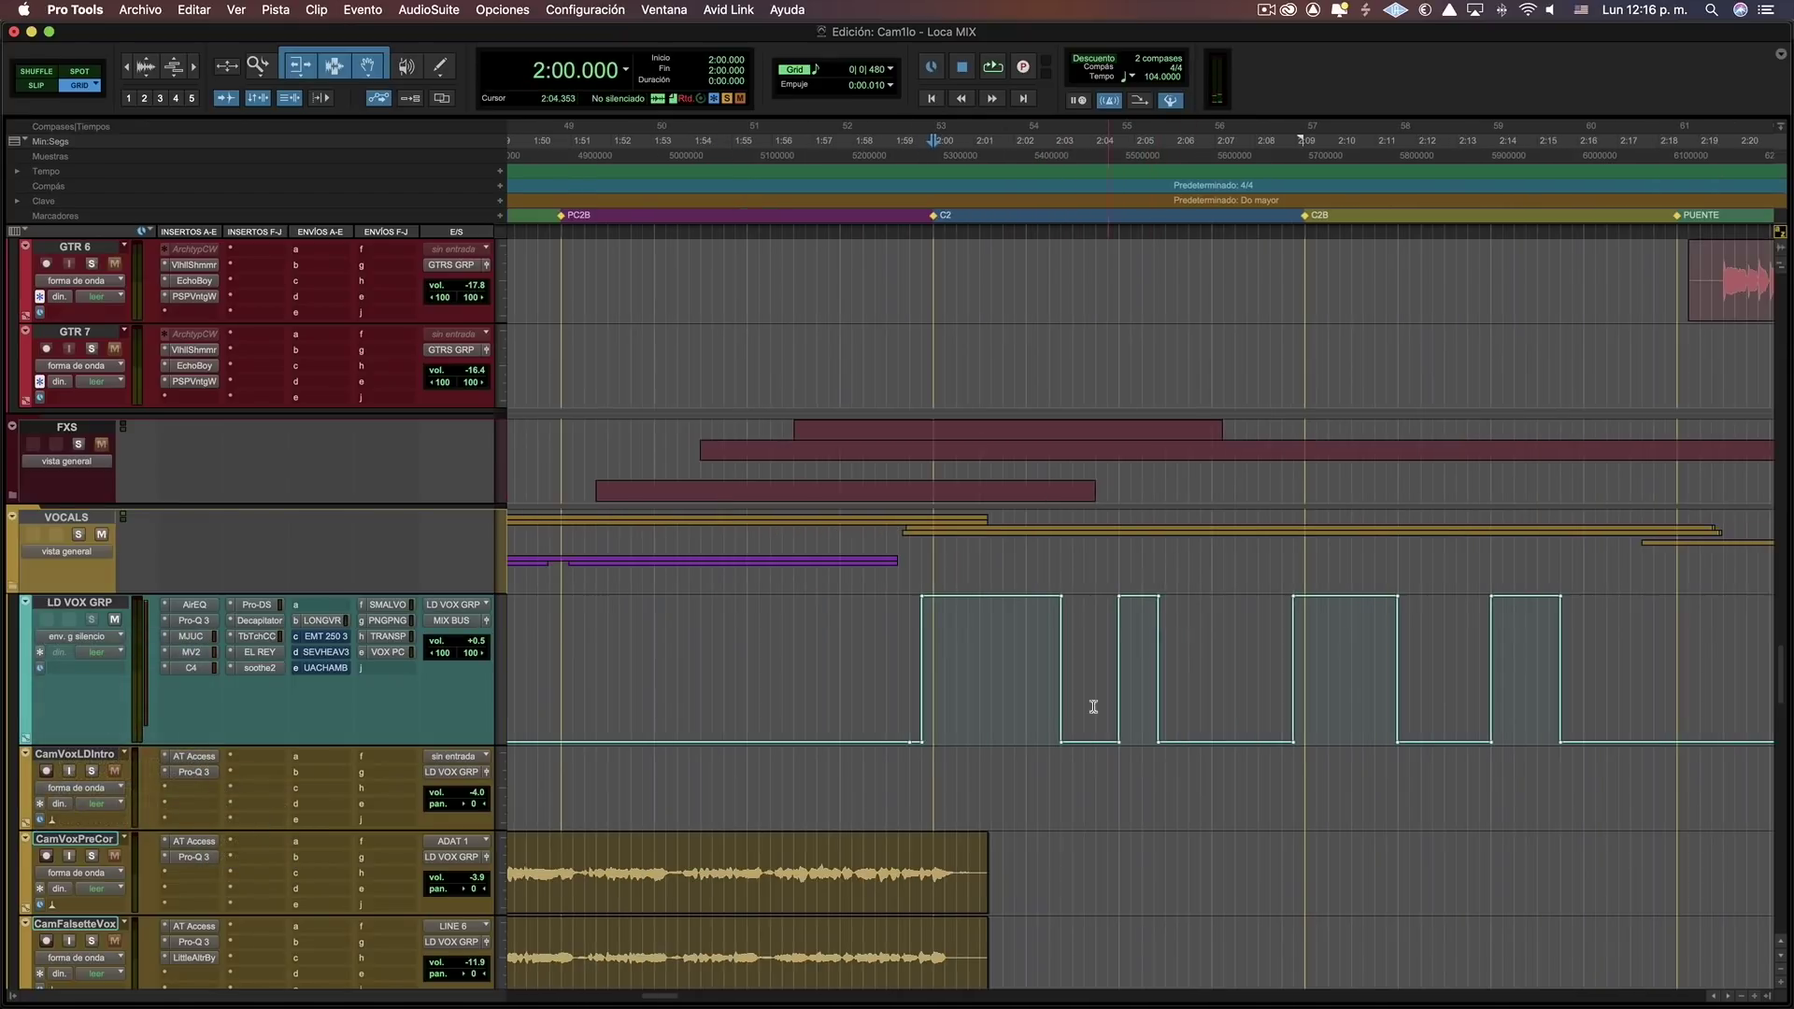
Inspect the Repeater delay on the PNG PNG DLY track and its send to SMALL VOX VRB, and close both windows.
scroll(1076, 651, "down", 20)
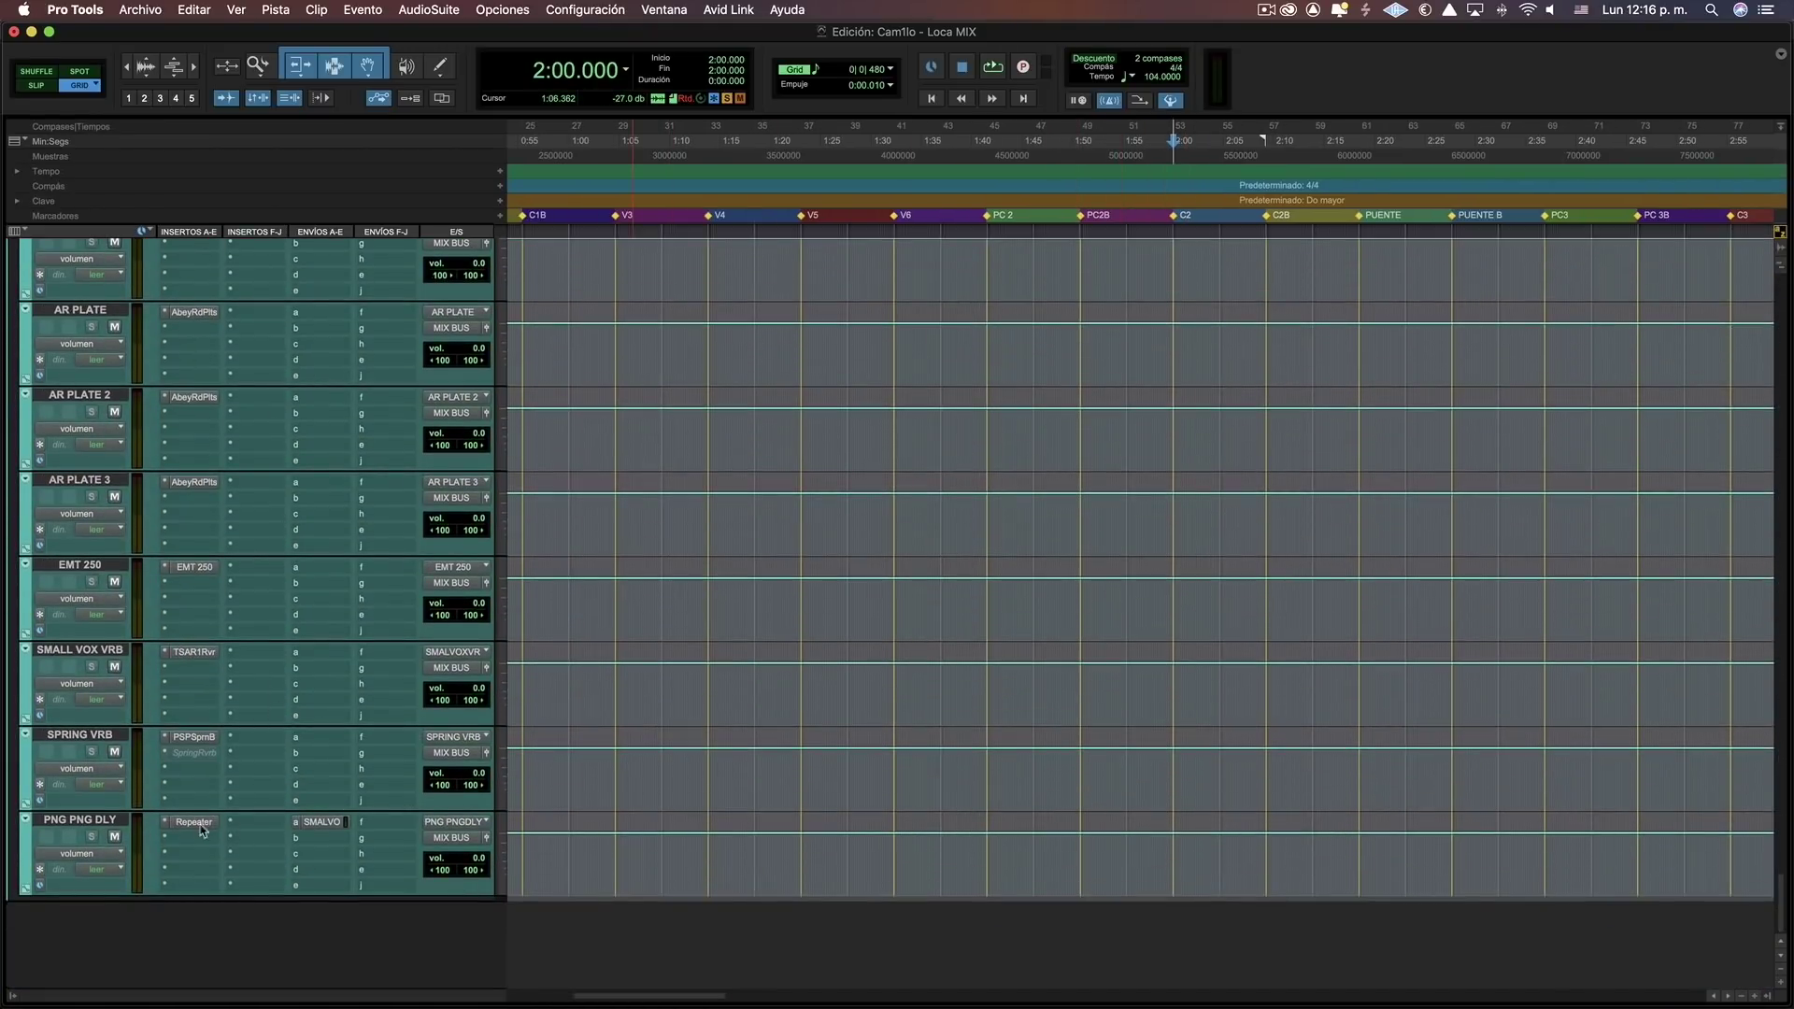
left_click(195, 822)
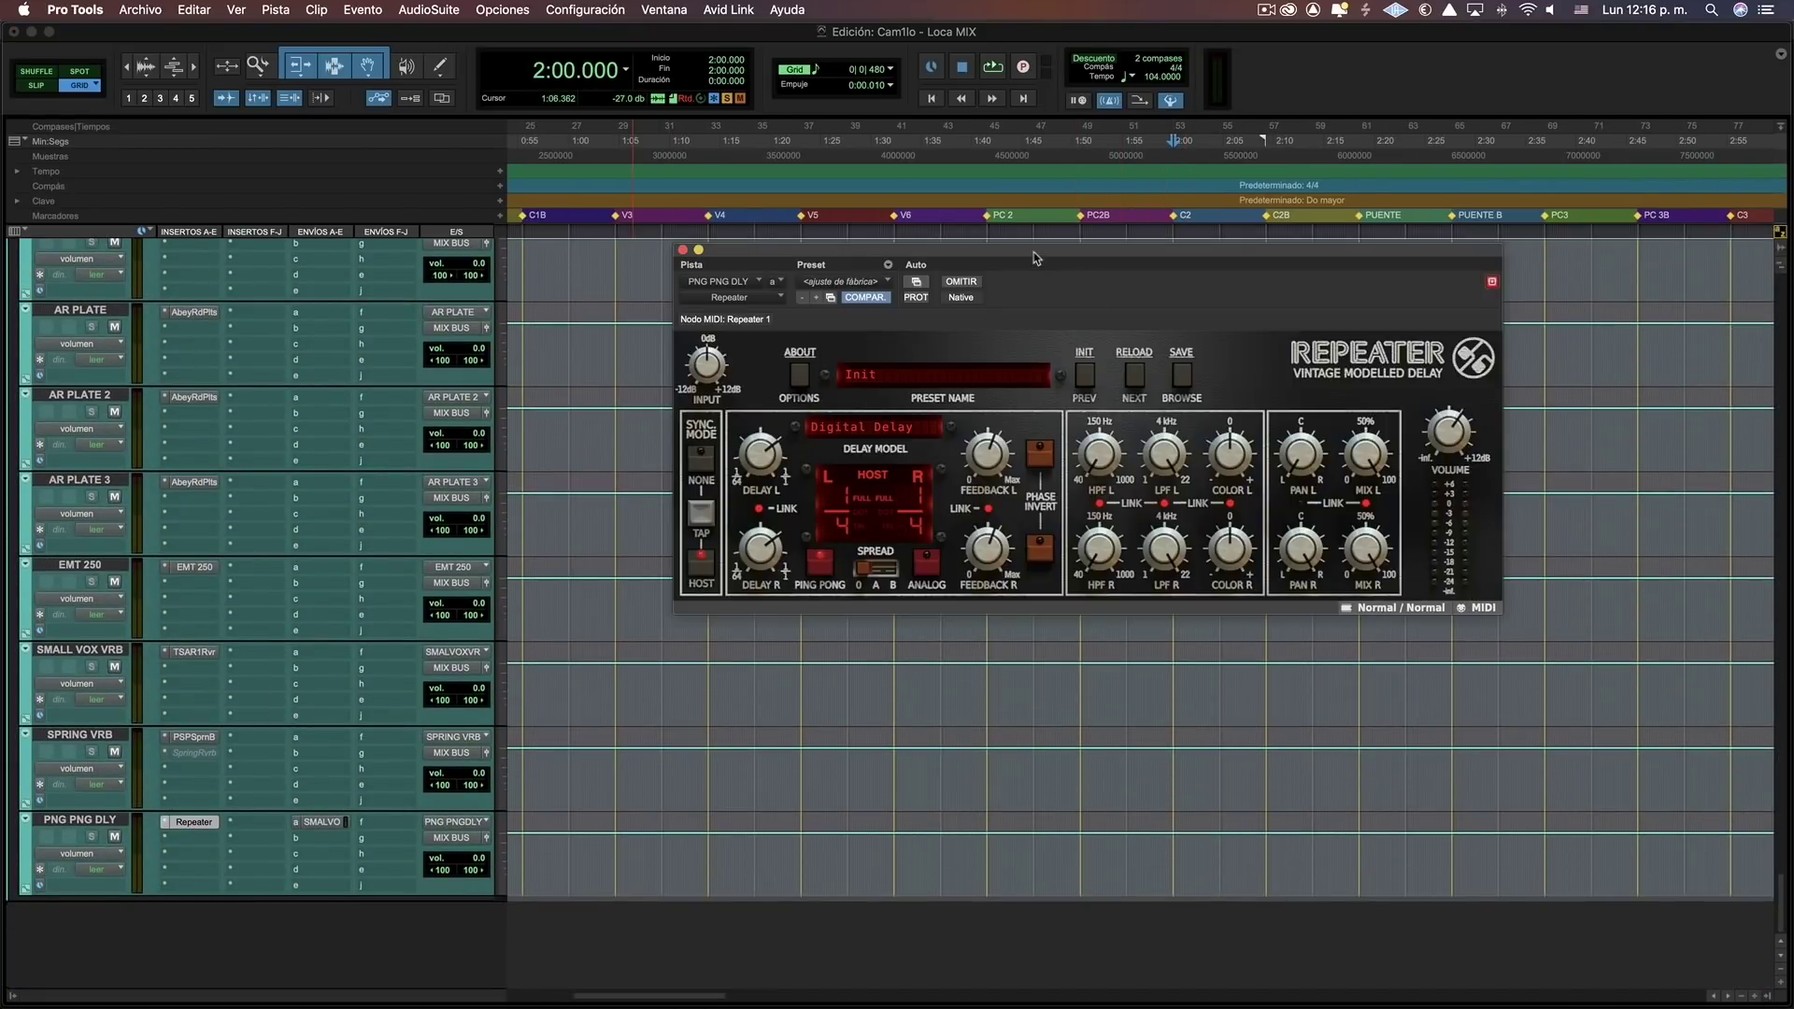
left_click_drag(1035, 258, 914, 365)
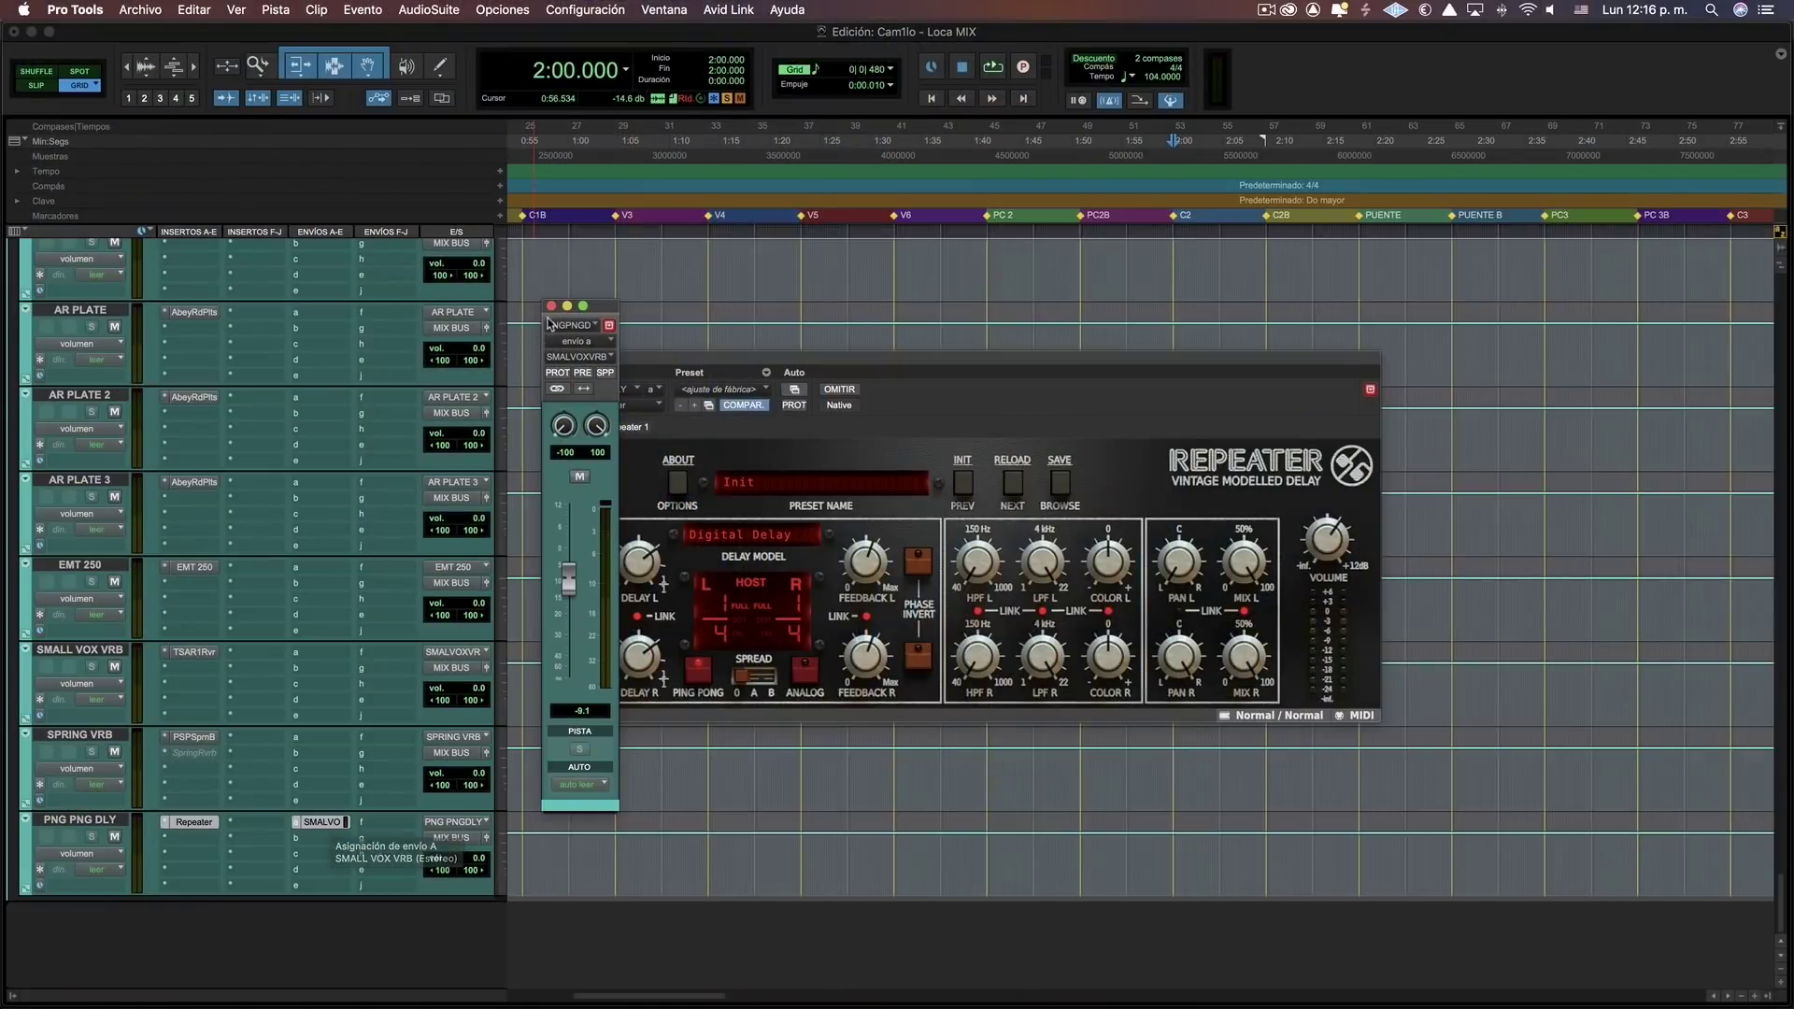
left_click(551, 306)
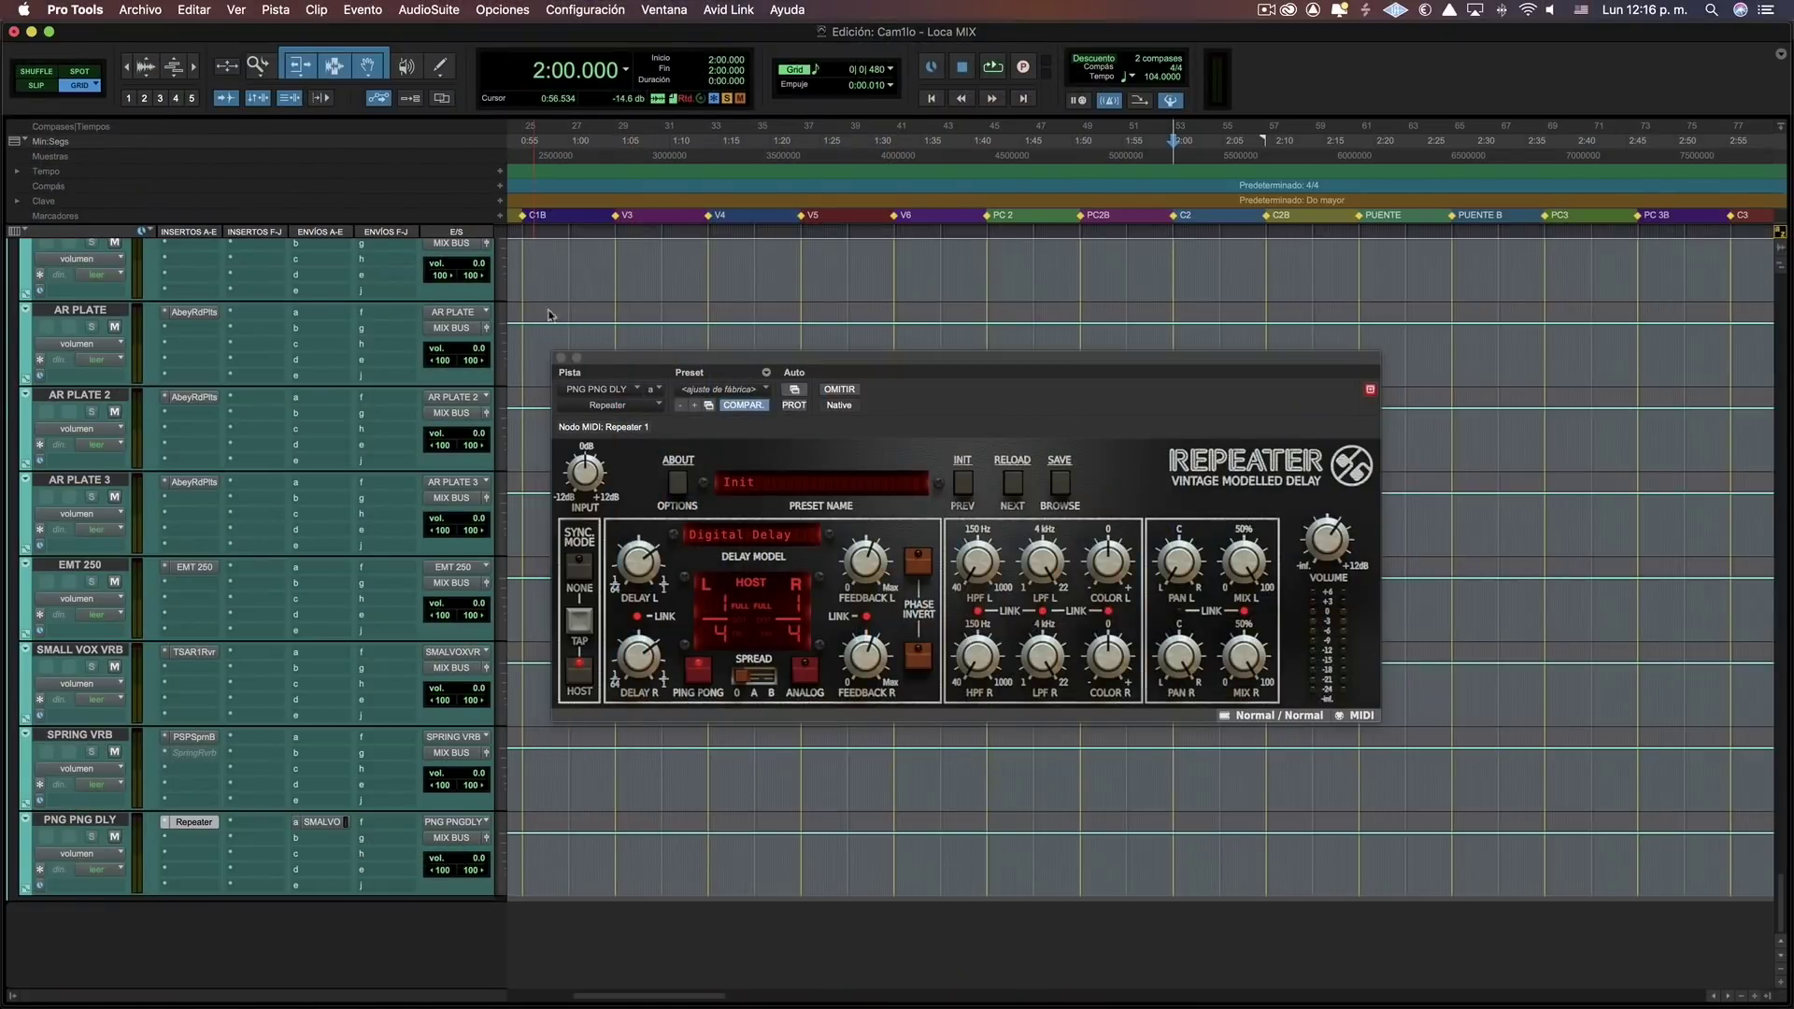
left_click(561, 358)
Play the chorus from 2:00.000 and follow the delay send's mute automation on LD VOX GRP.
key("space")
scroll(1097, 673, "up", 15)
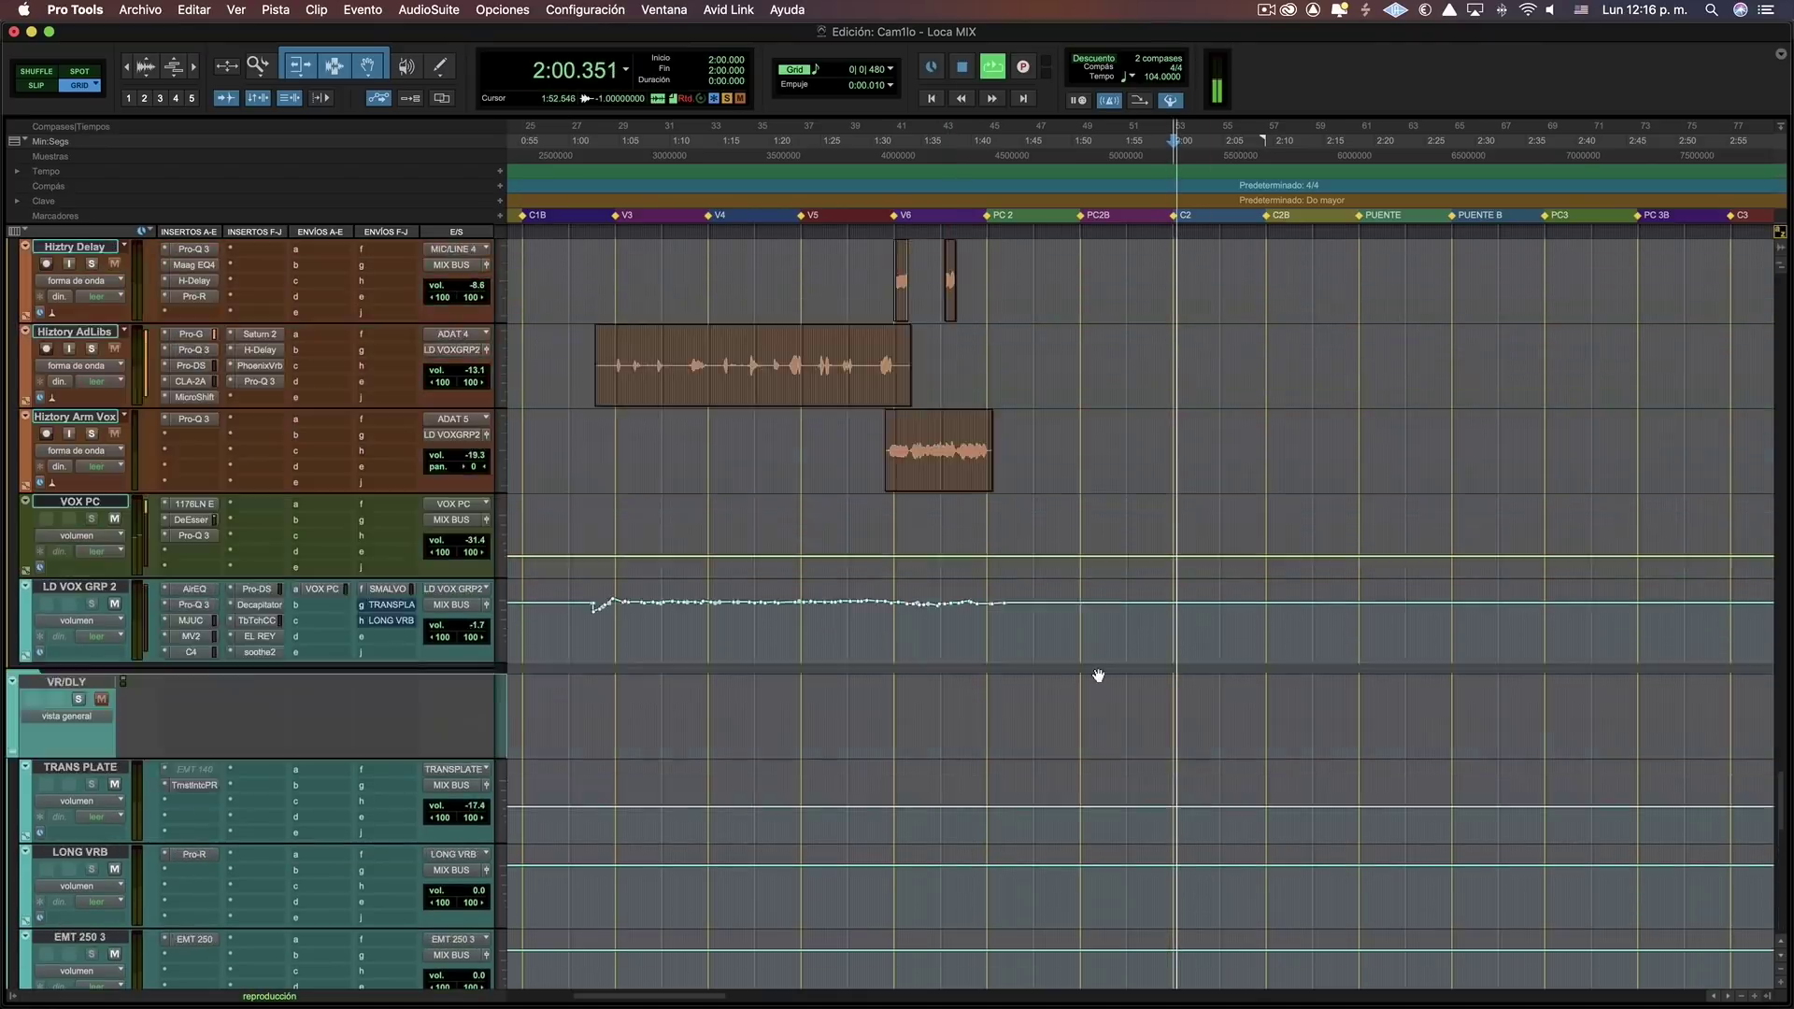
scroll(1098, 674, "up", 10)
scroll(1093, 669, "down", 10)
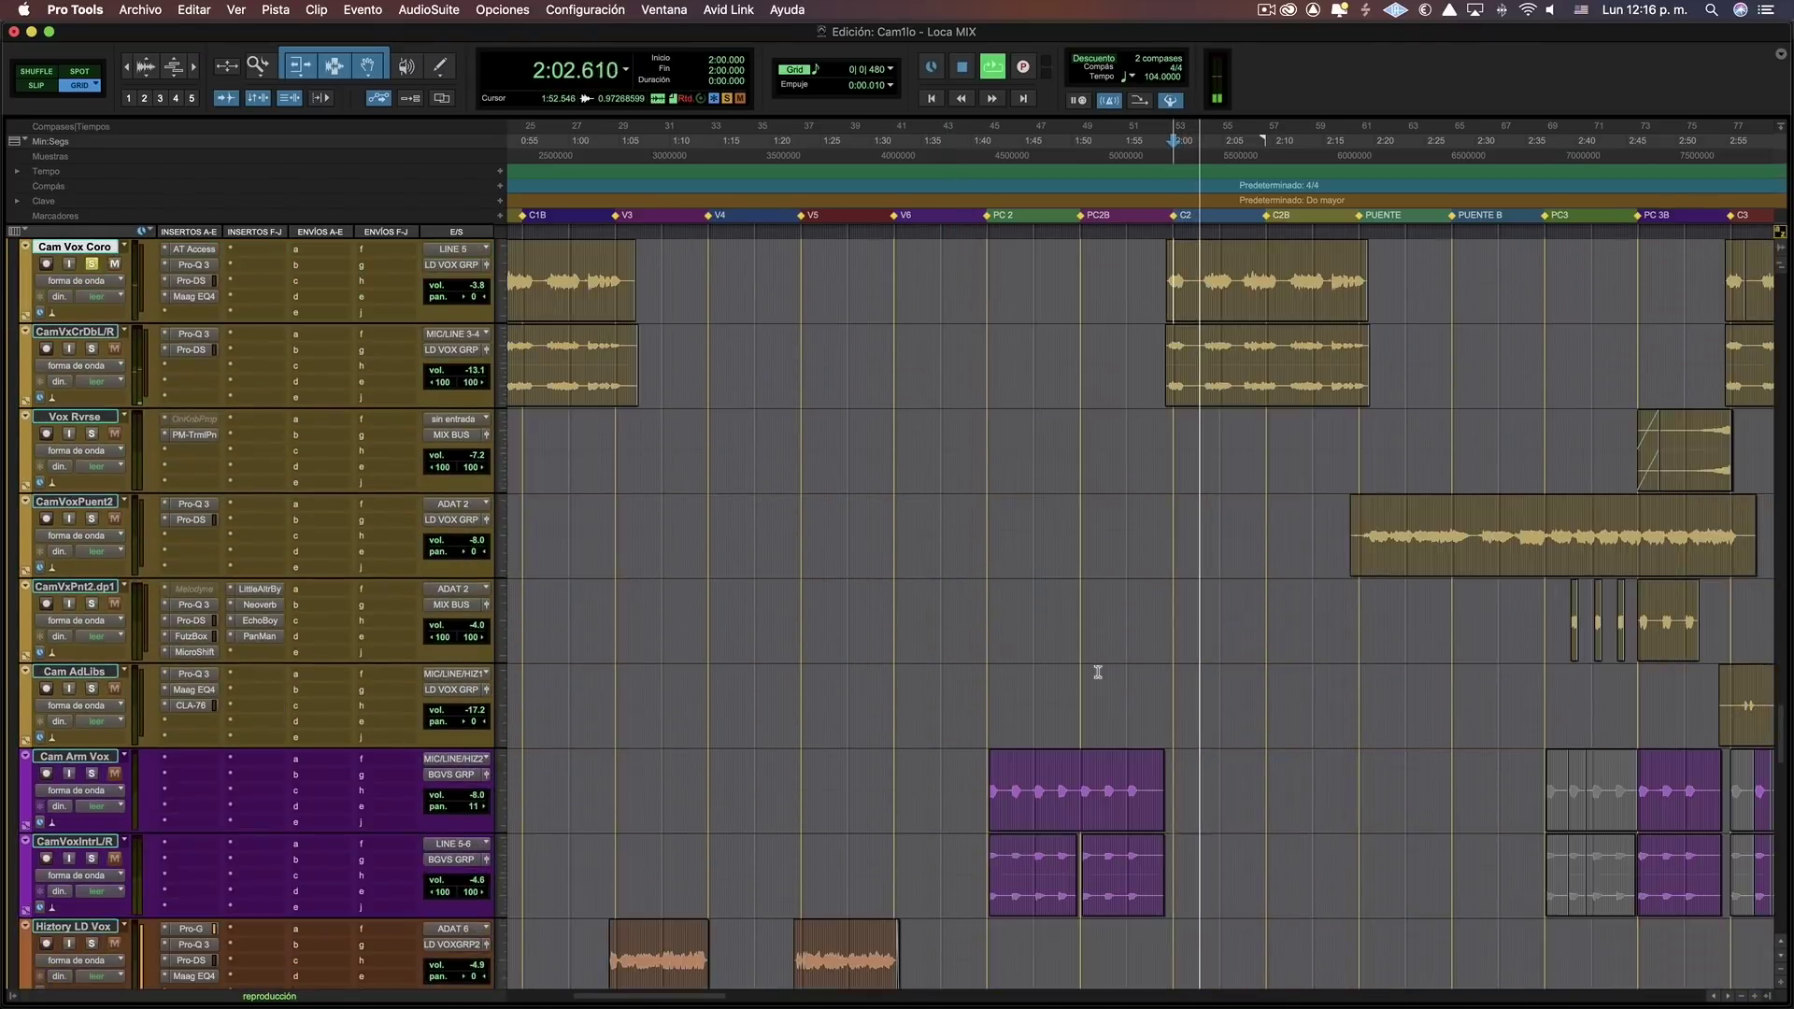
scroll(387, 638, "up", 7)
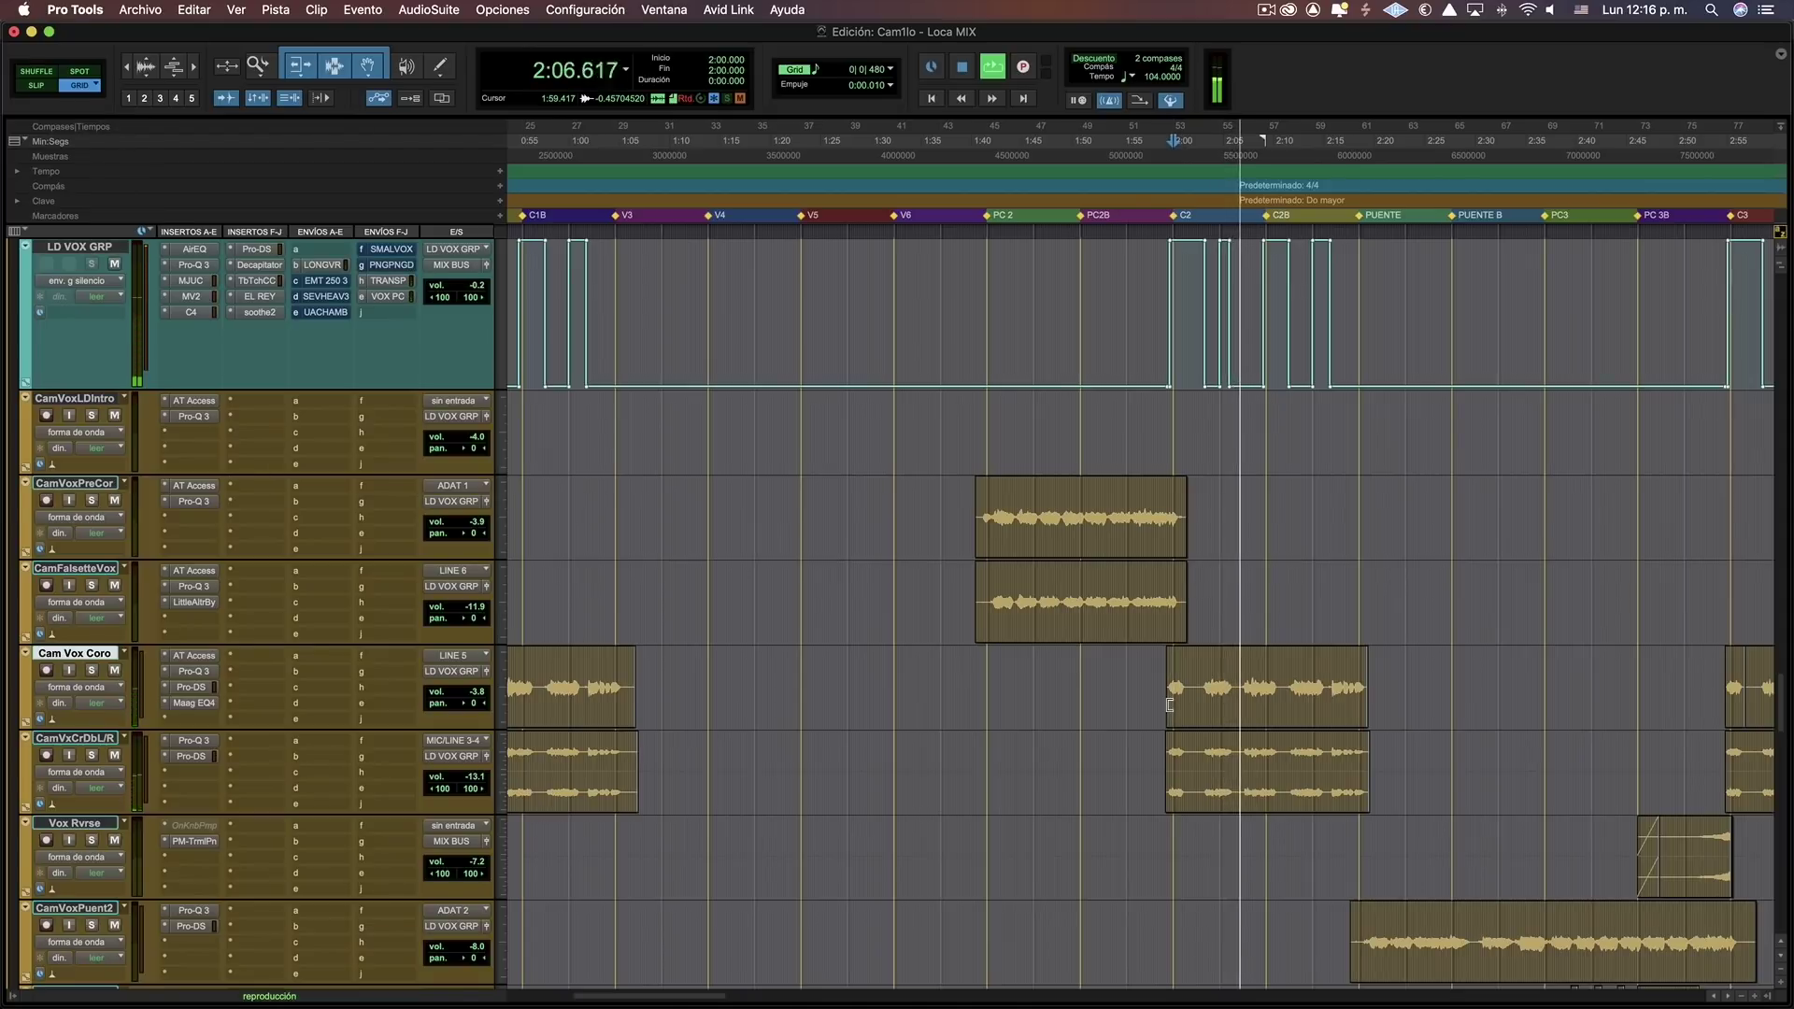
Stop the chorus playback and show the LD VOX GRP track's volume automation across the whole song.
scroll(1163, 710, "up", 2)
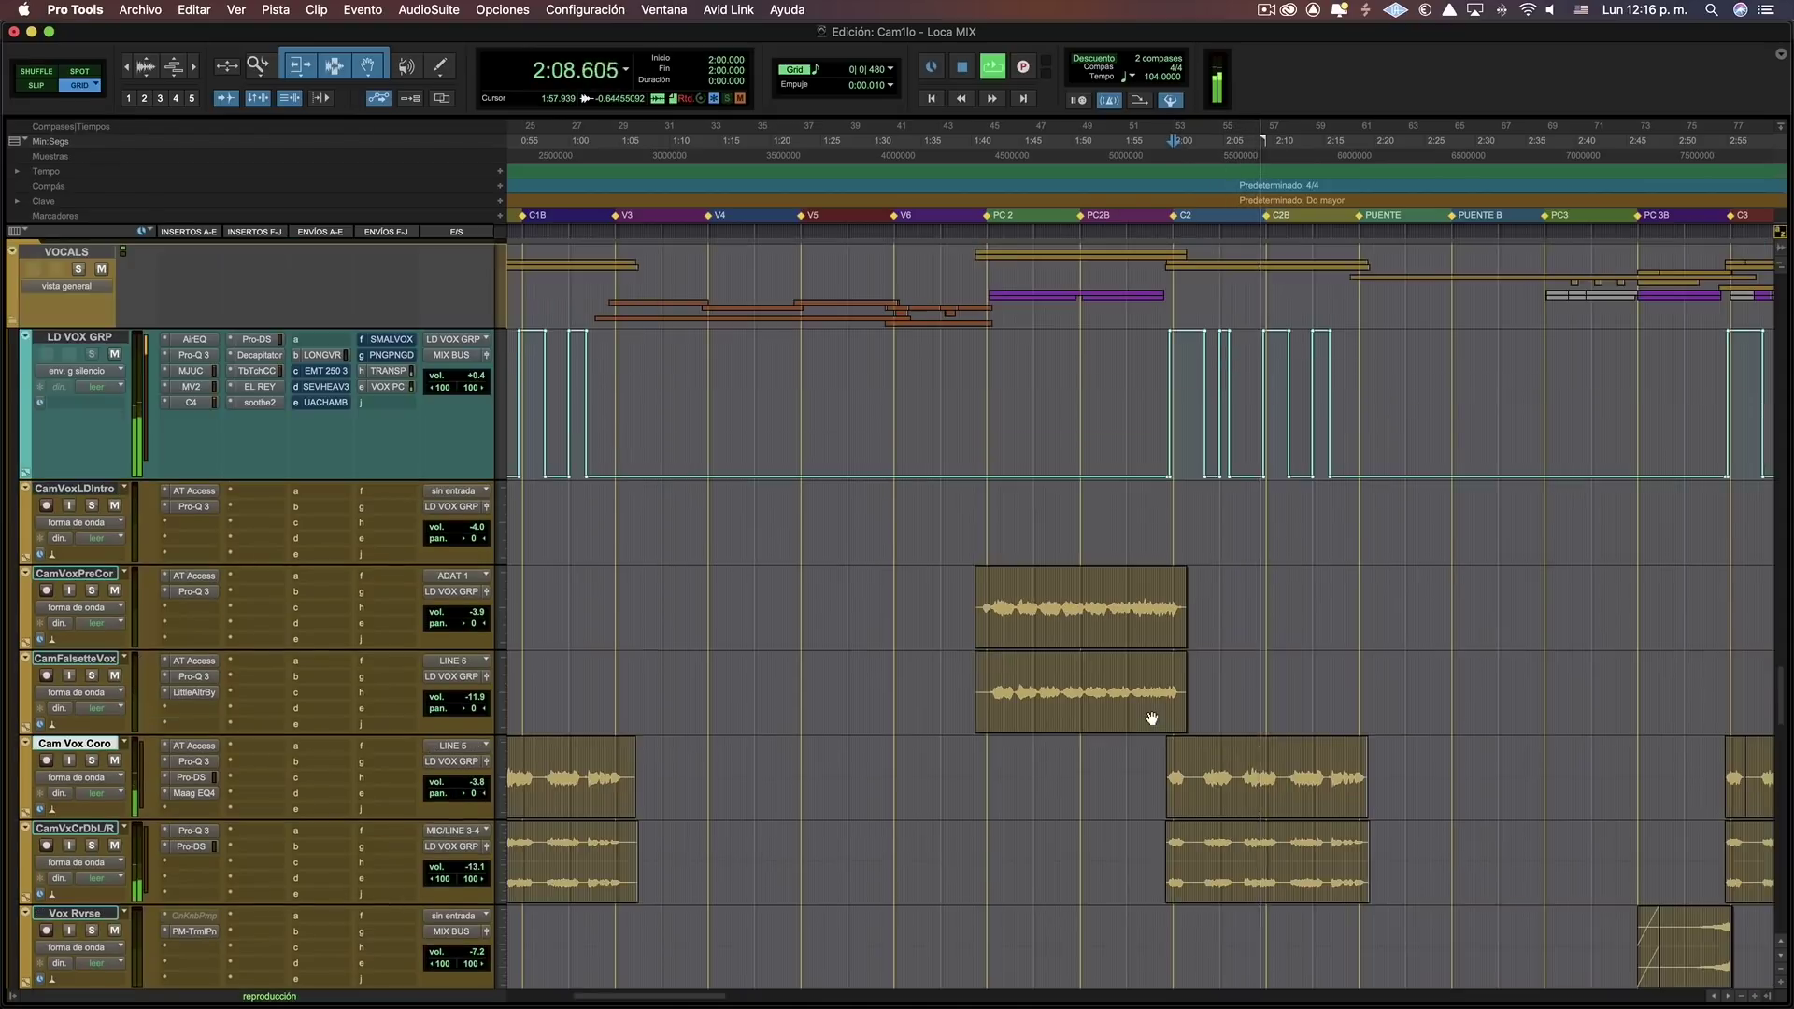
scroll(1154, 715, "right", 4)
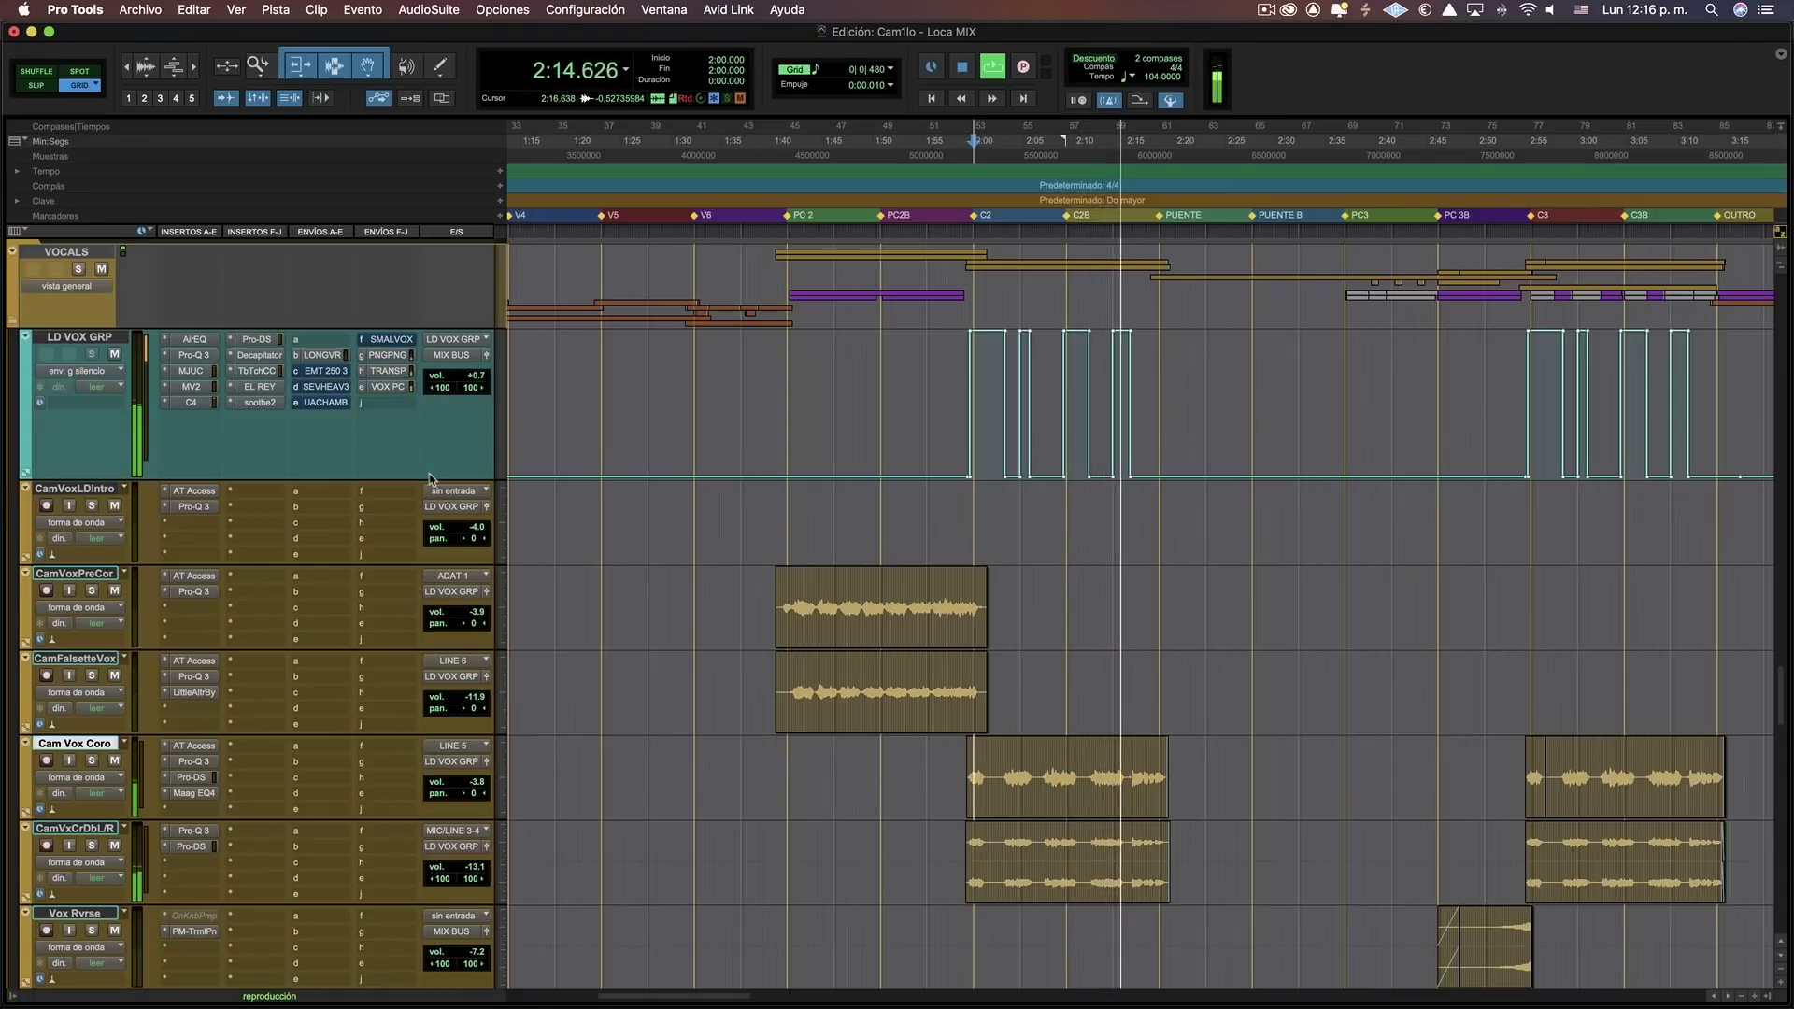
key("space")
left_click(94, 371)
left_click(114, 223)
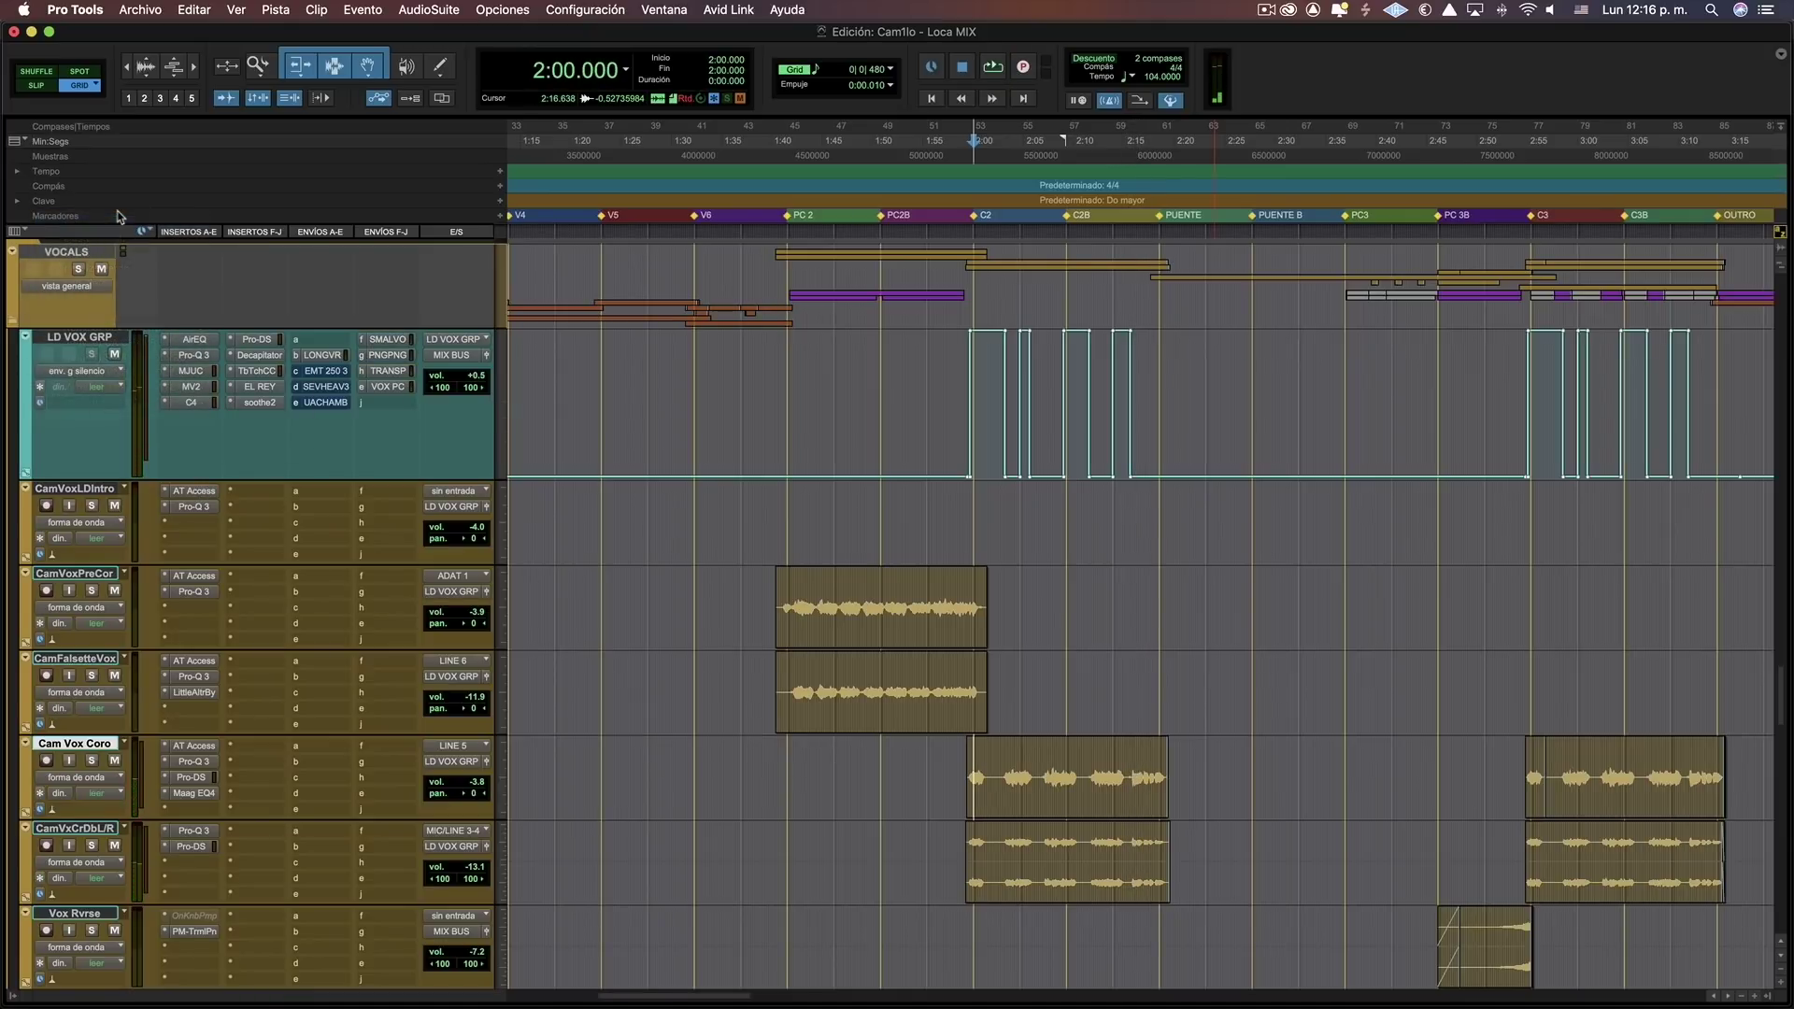
scroll(817, 427, "up", 2)
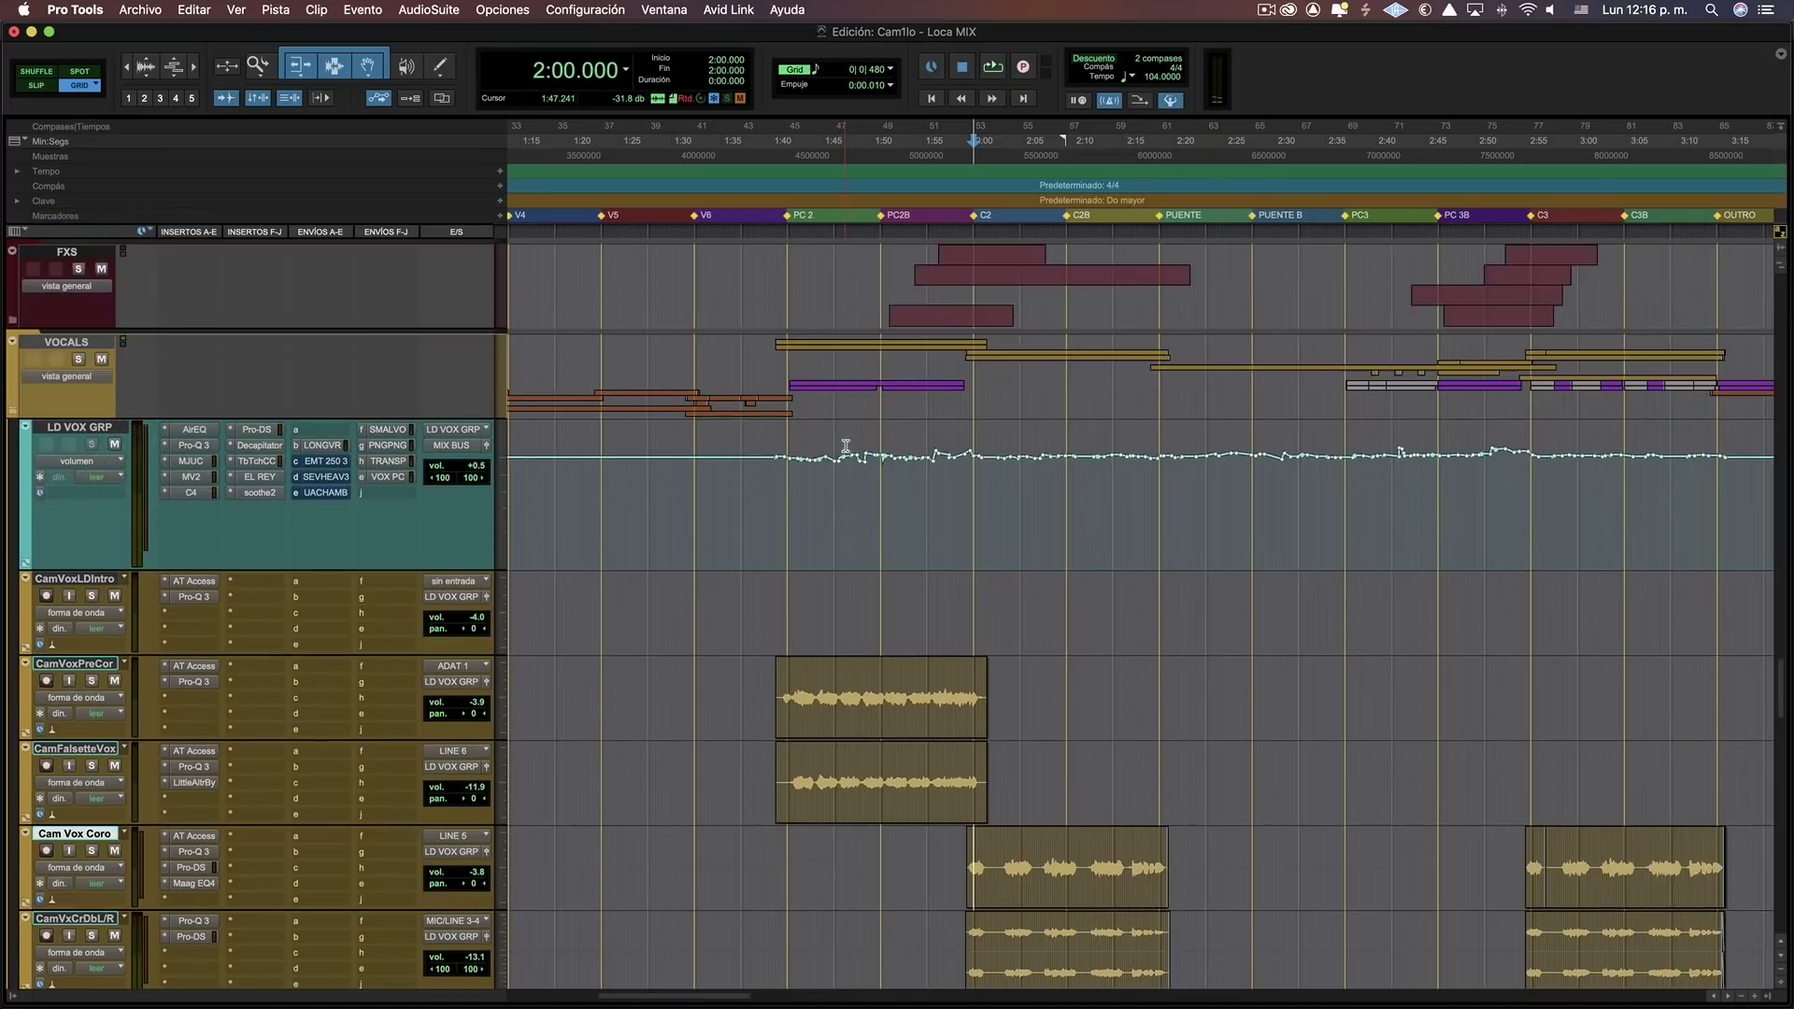
key("r")
scroll(848, 450, "left", 3)
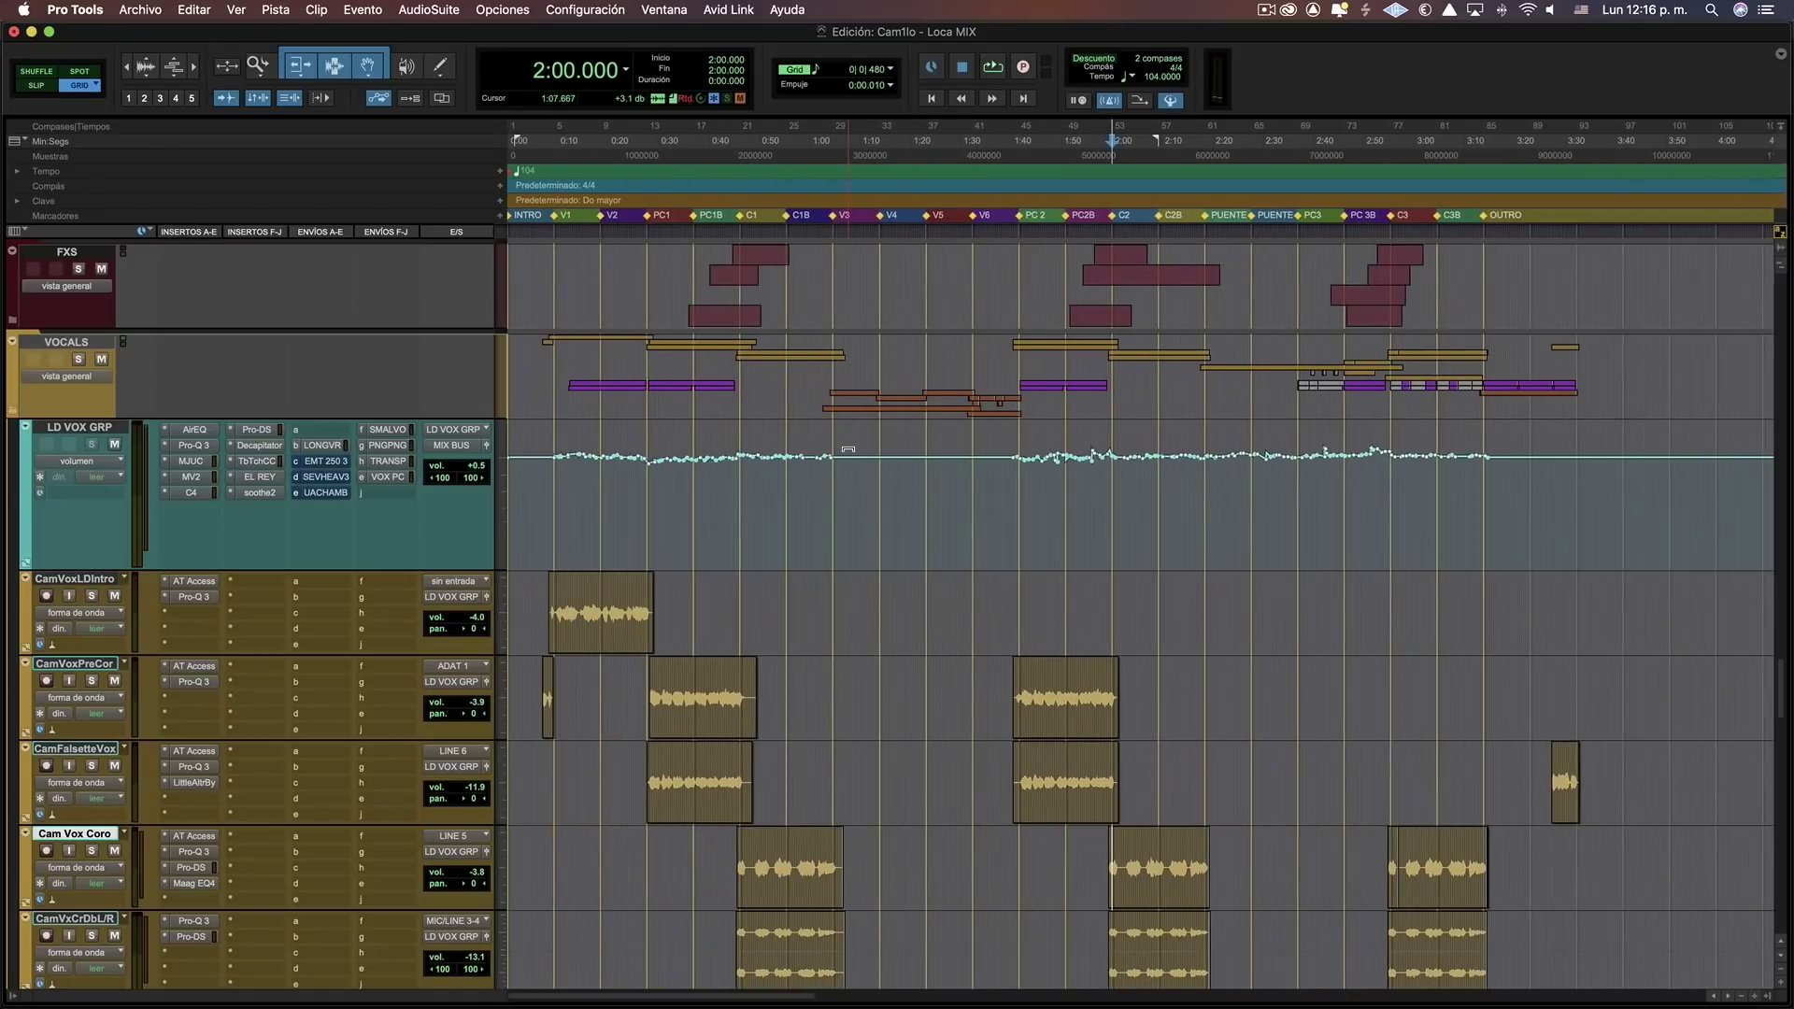
Play from 1:43.269 near marker PC 2 with the MV2 plug-in on LD VOX GRP open, and bypass it for comparison.
left_click(1028, 513)
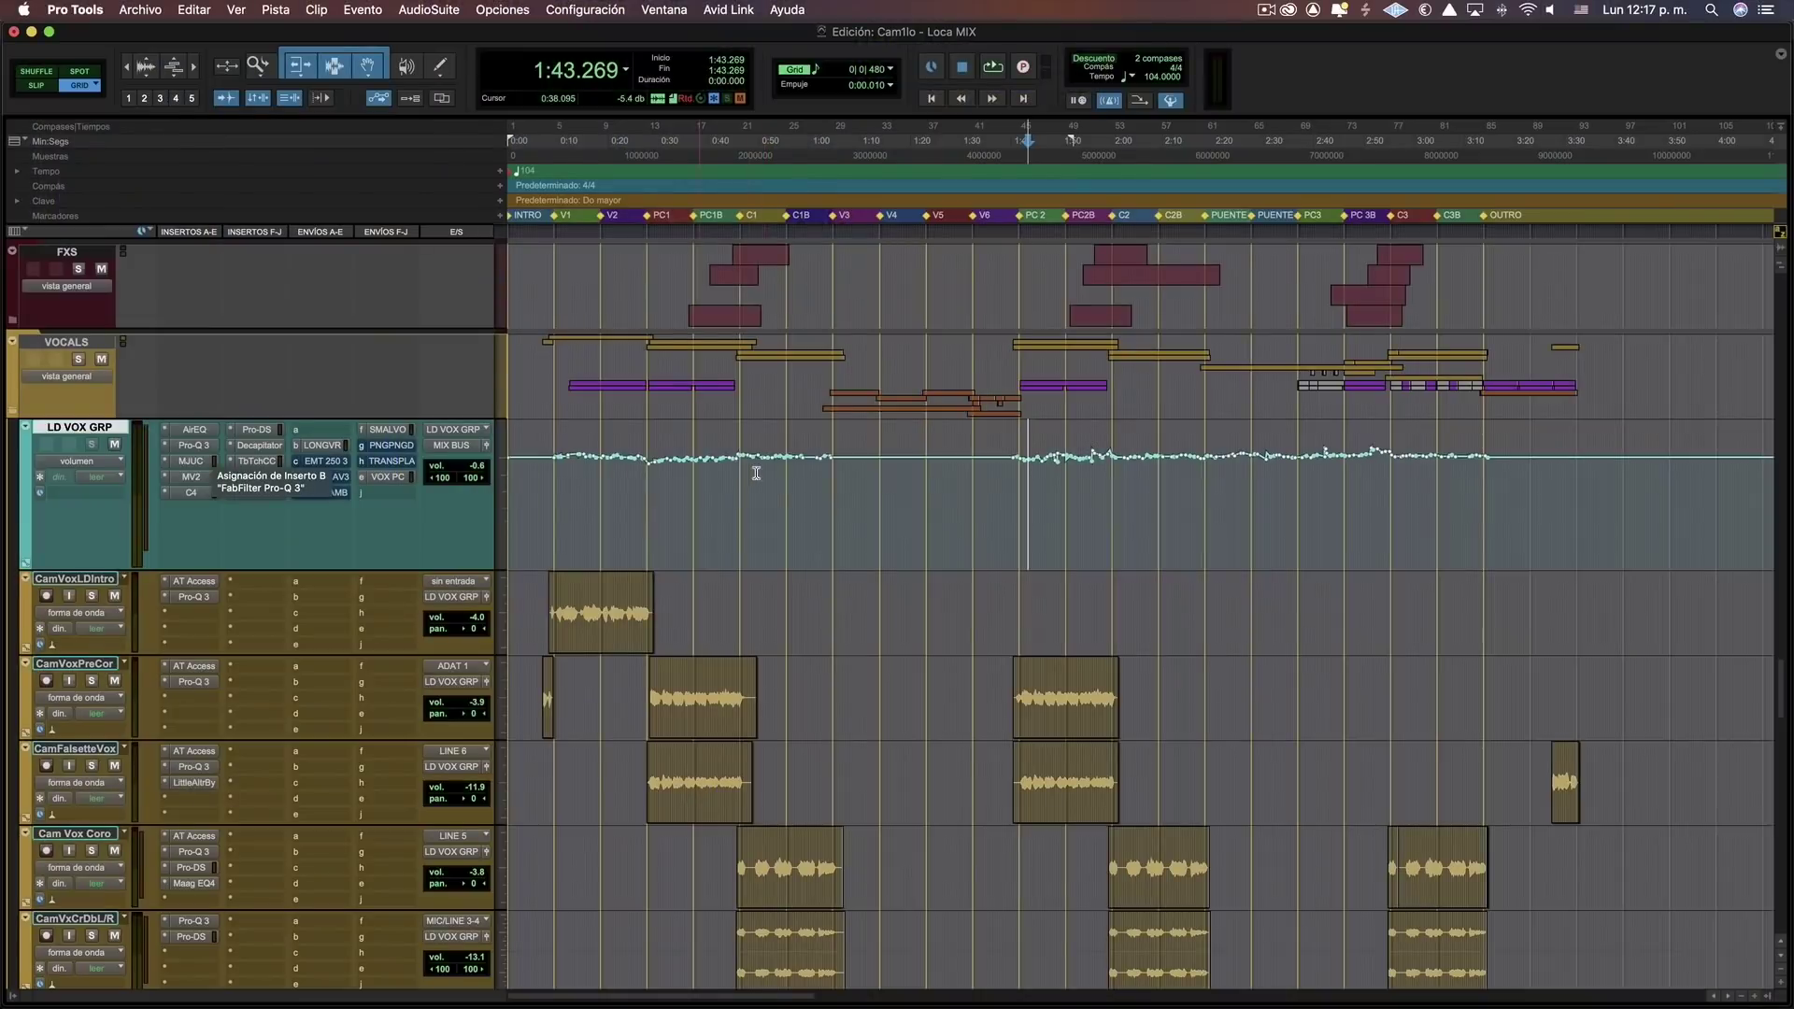
left_click_drag(1113, 491, 1474, 498)
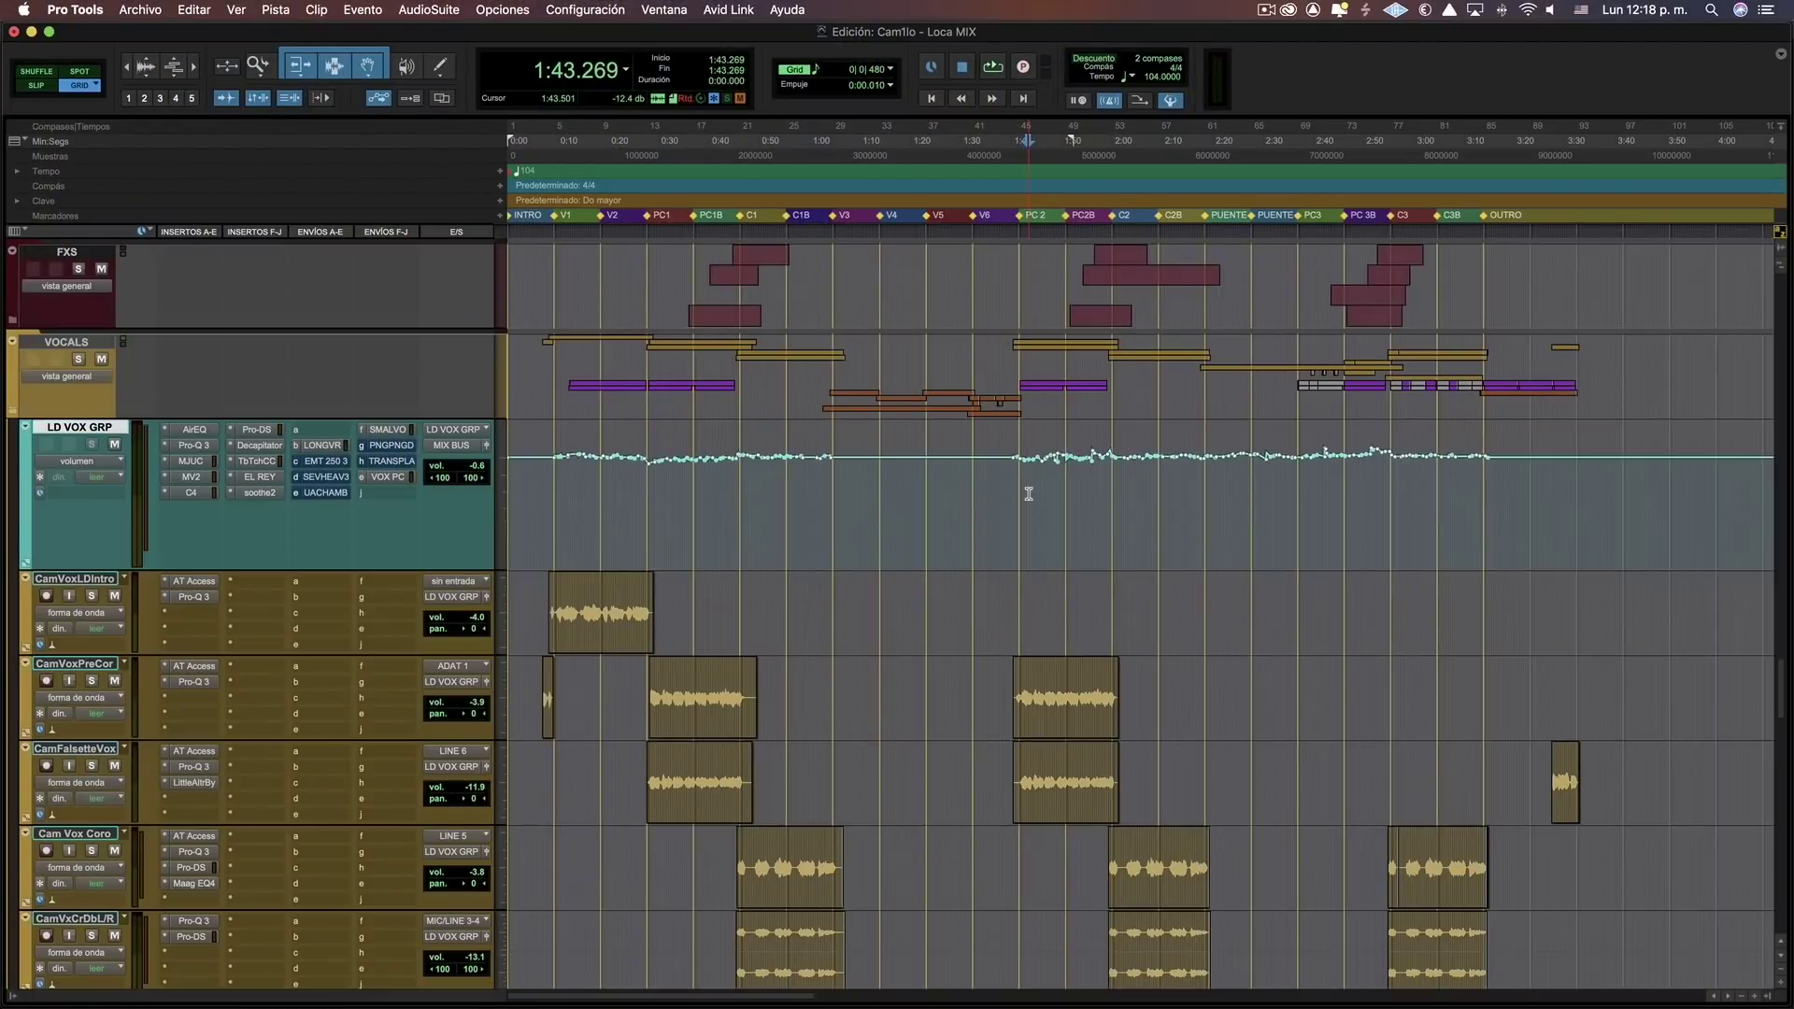
left_click(192, 477)
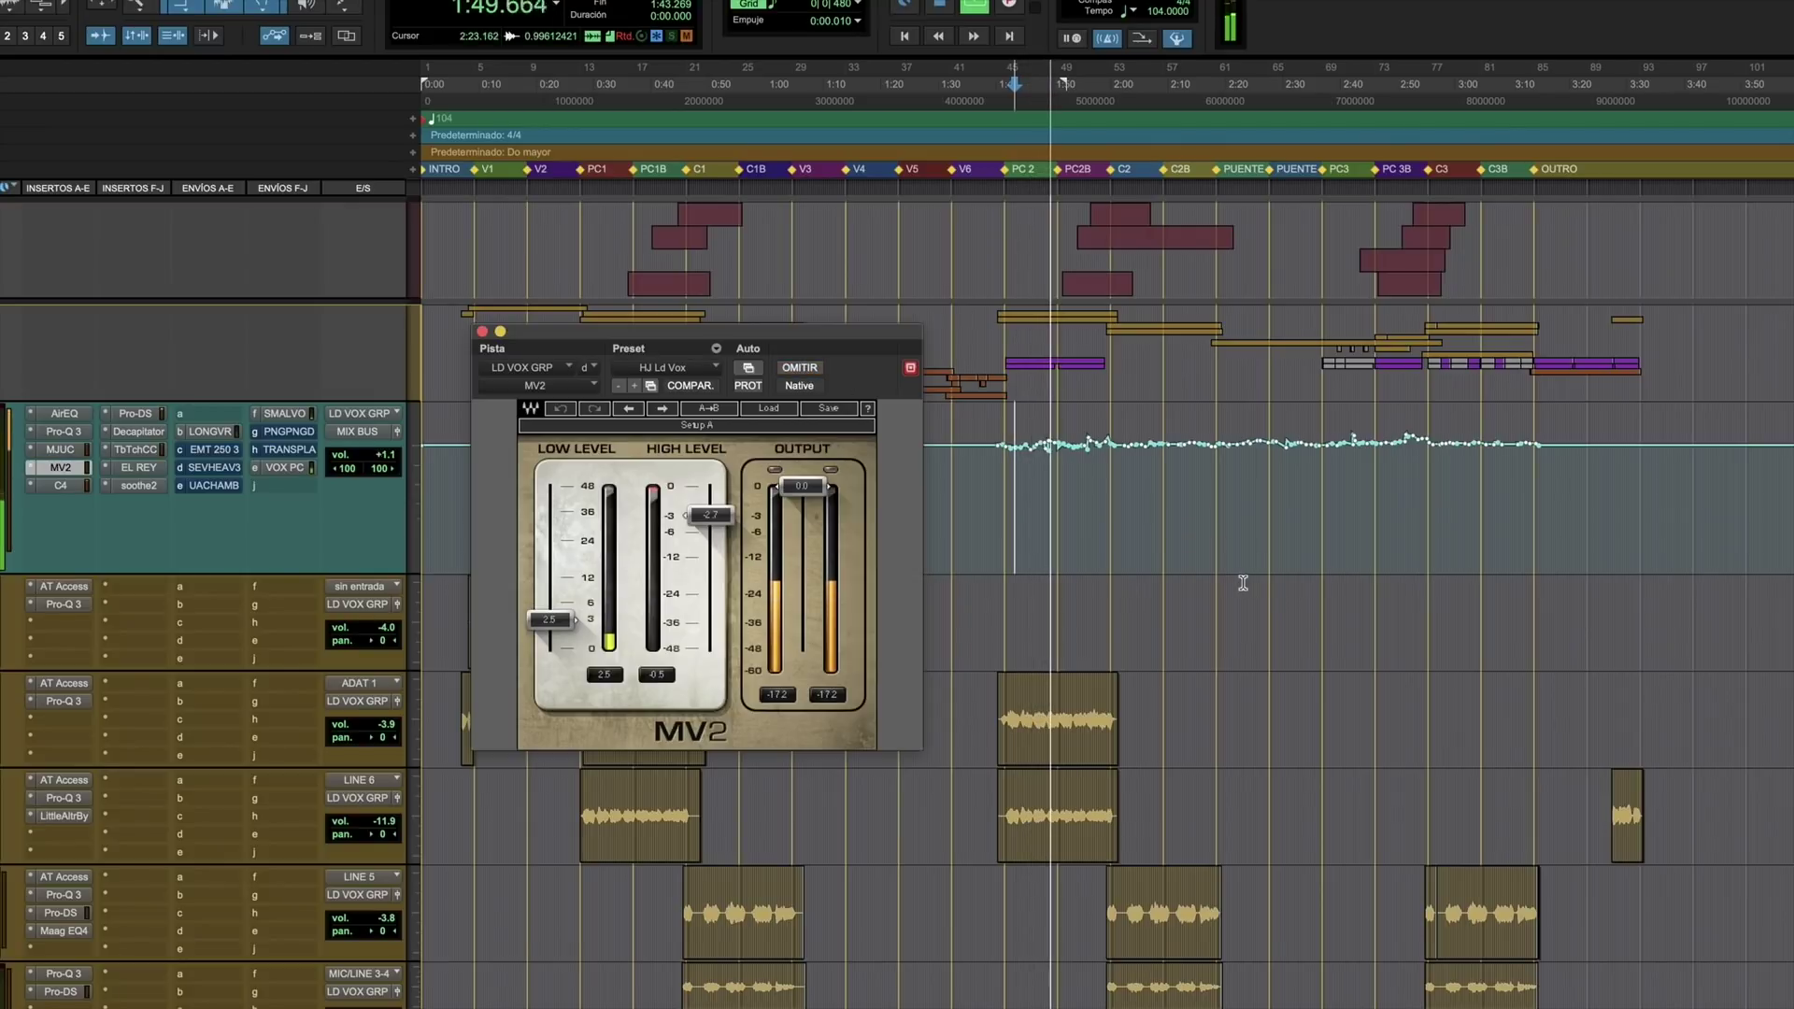
scroll(1243, 583, "down", 2)
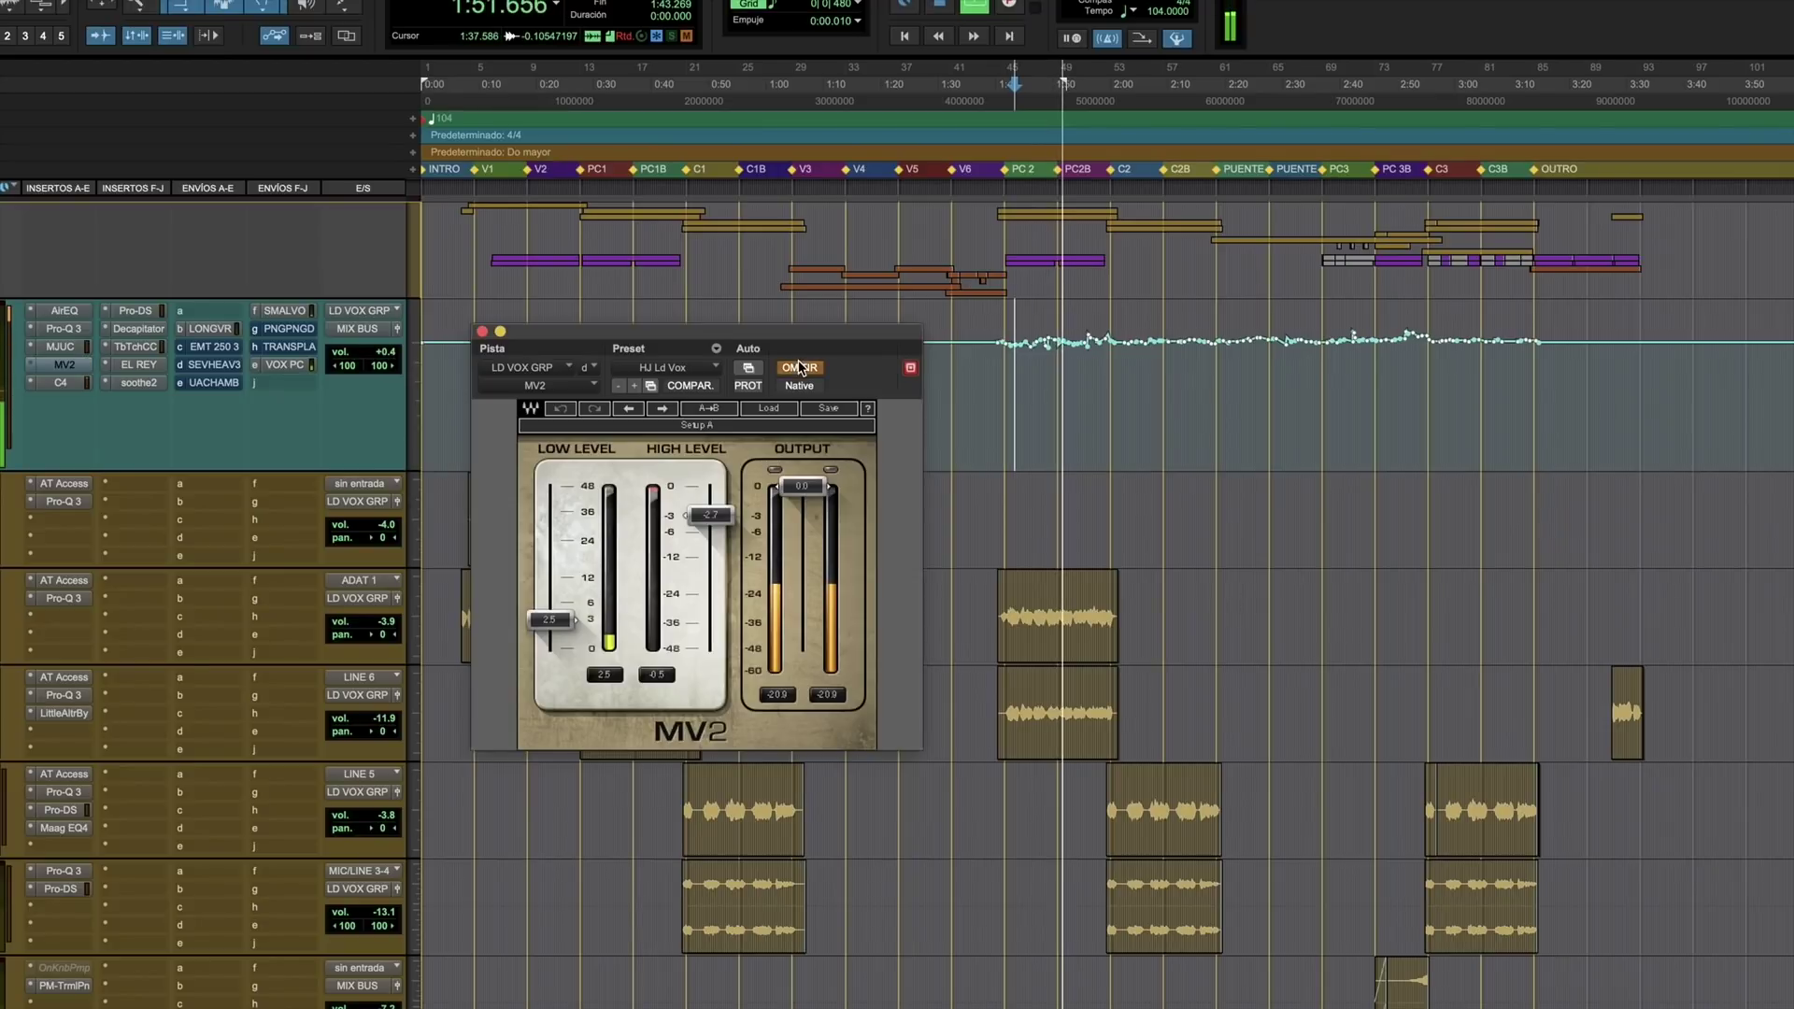